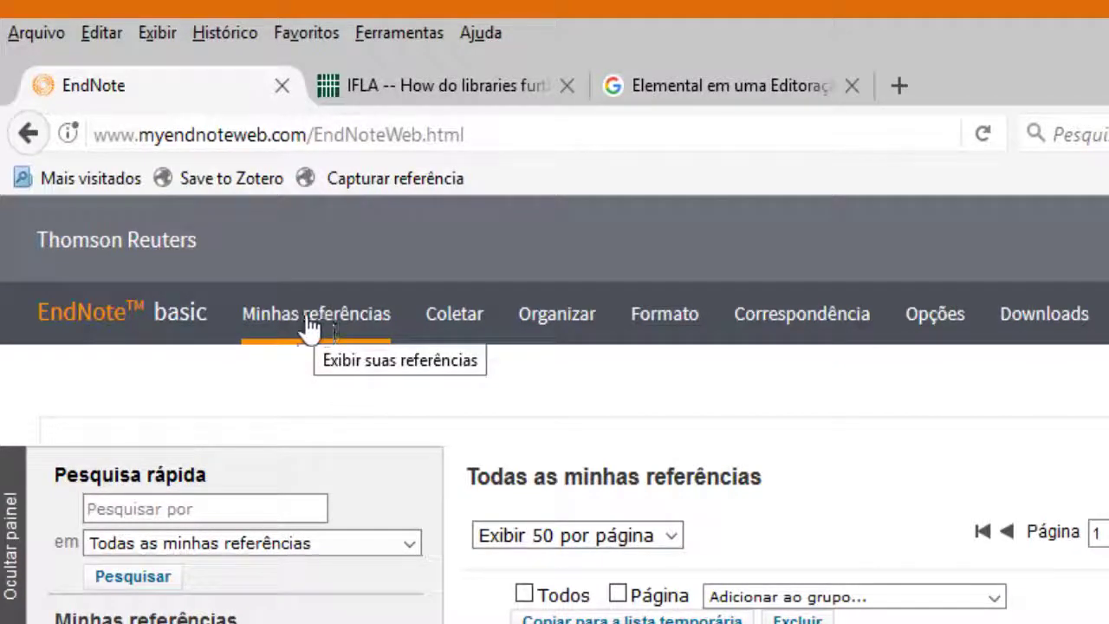
# Step: Open the online search for collecting references and connect to the British Library catalogue
pyautogui.moveTo(450, 338)
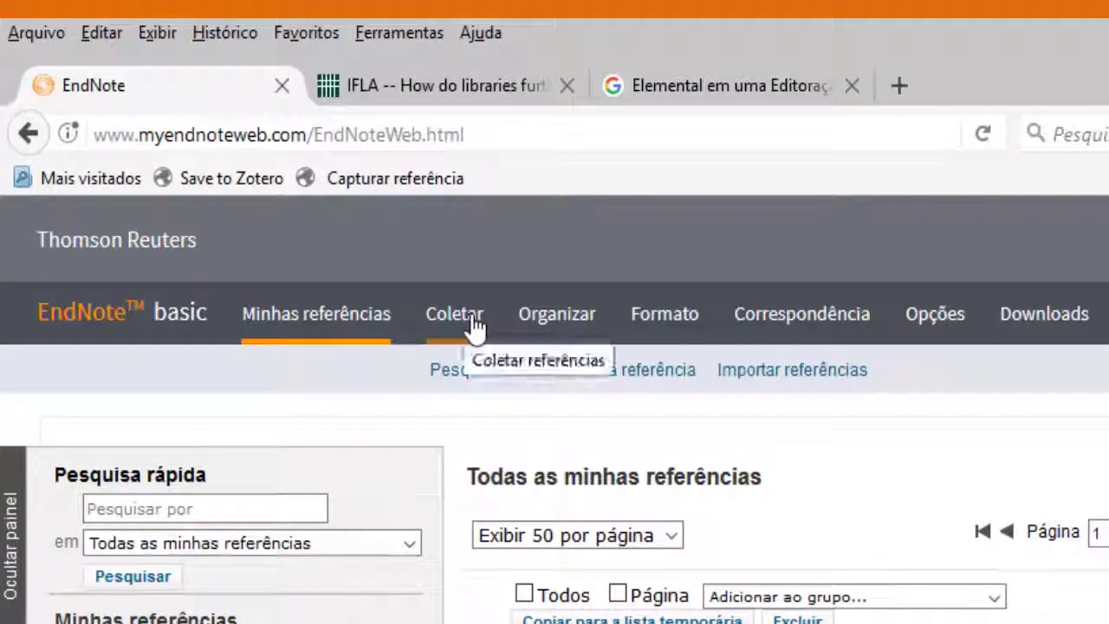
pyautogui.moveTo(540, 323)
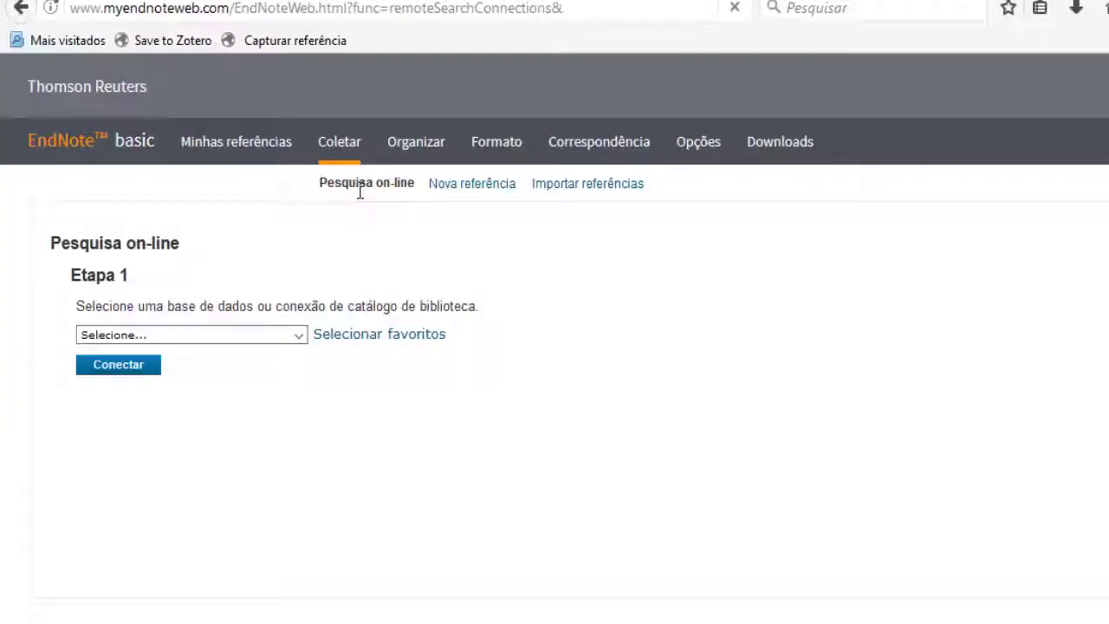
pyautogui.click(299, 338)
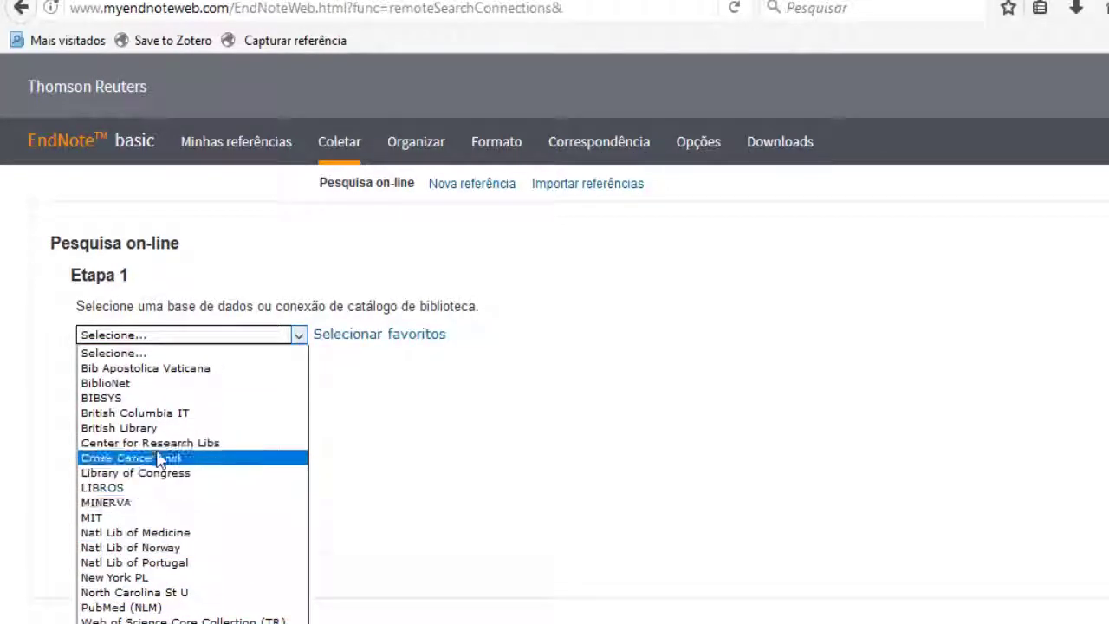
pyautogui.click(147, 428)
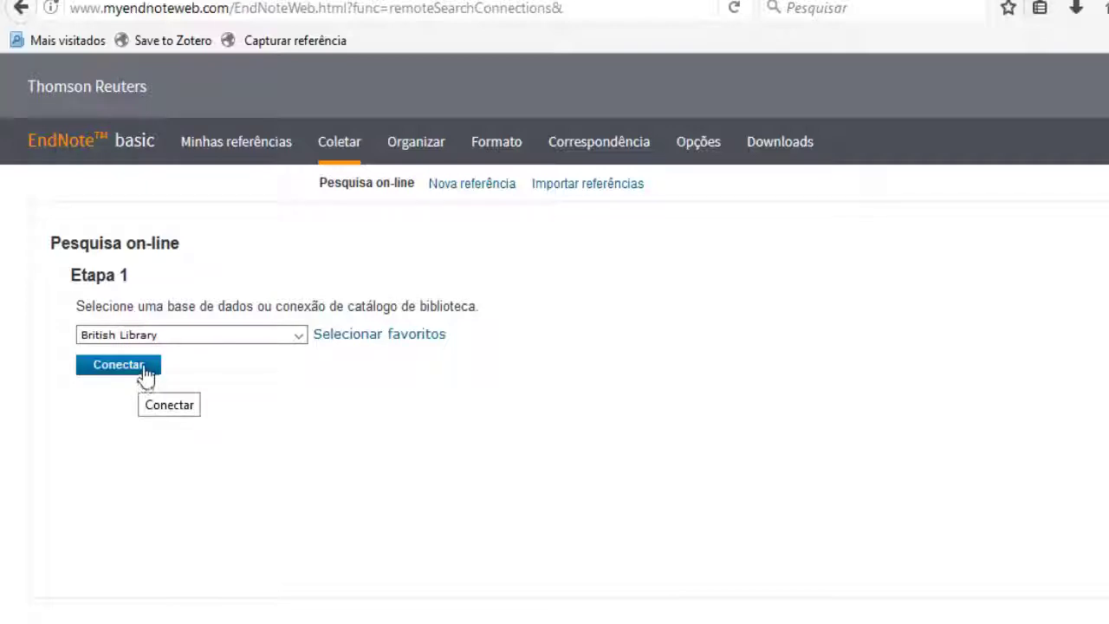
pyautogui.click(115, 375)
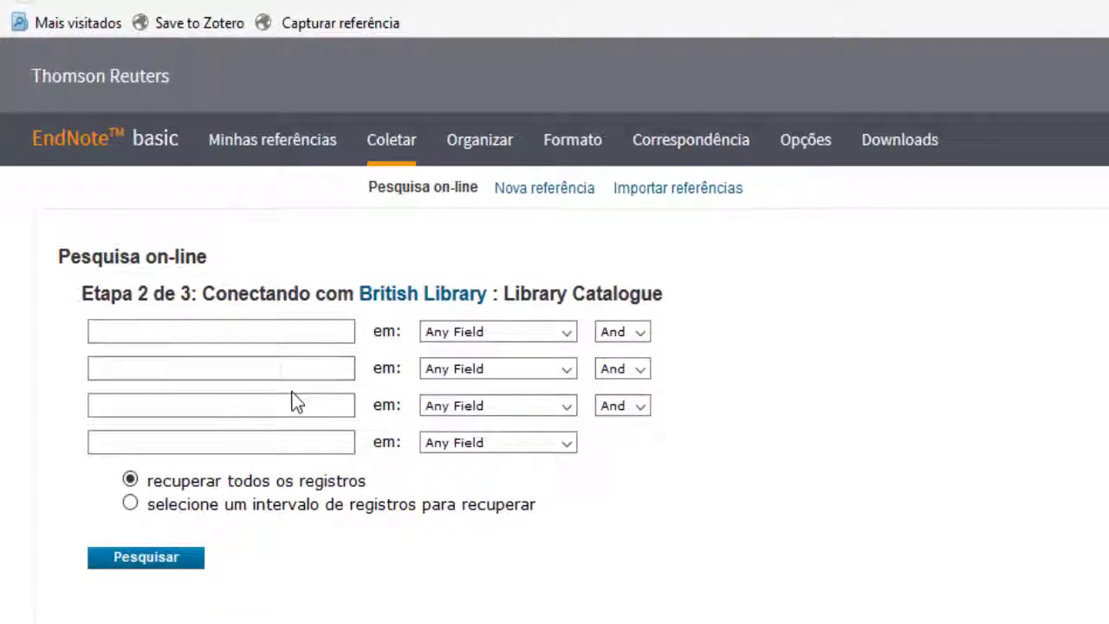
# Step: Search the British Library catalogue for "librarian" in Any Field, retrieving all records
pyautogui.write('librarian')
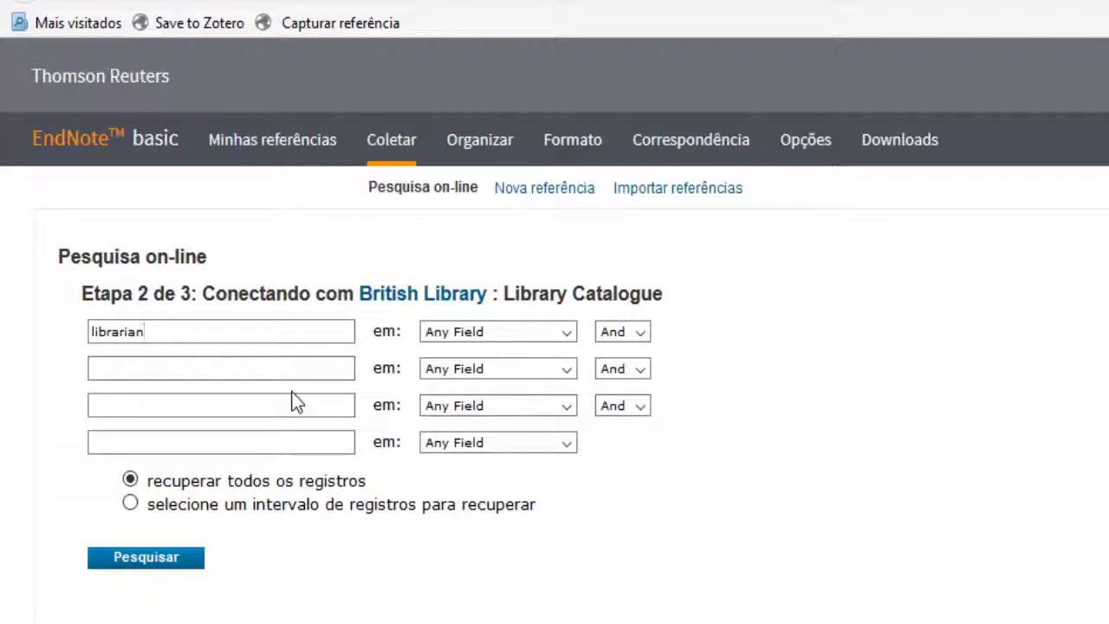
pyautogui.click(174, 563)
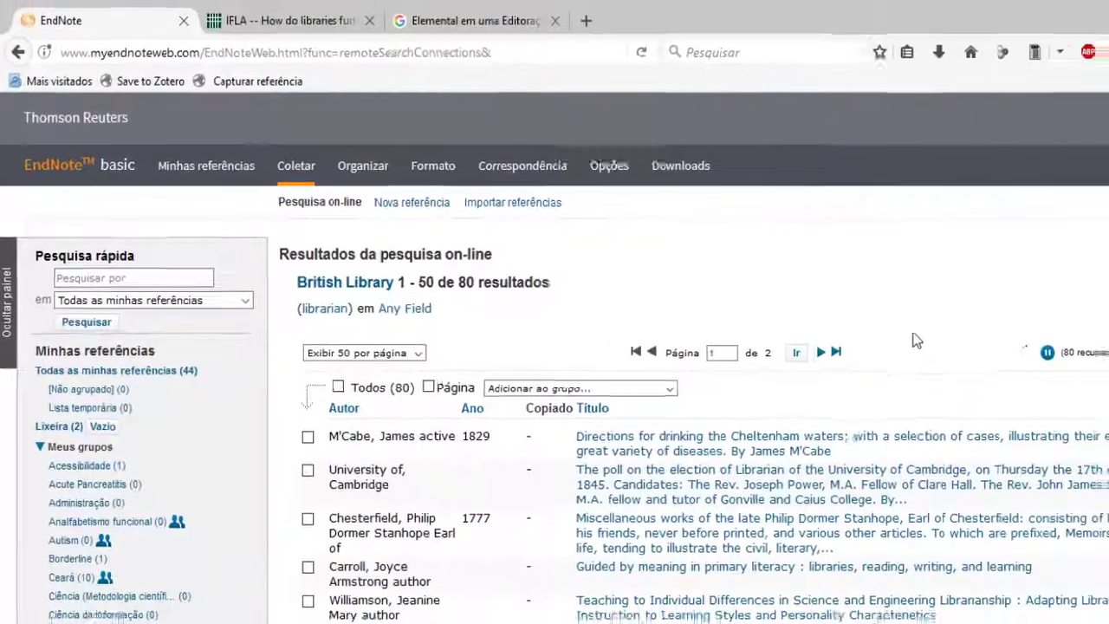
pyautogui.scroll(-2, 841, 327)
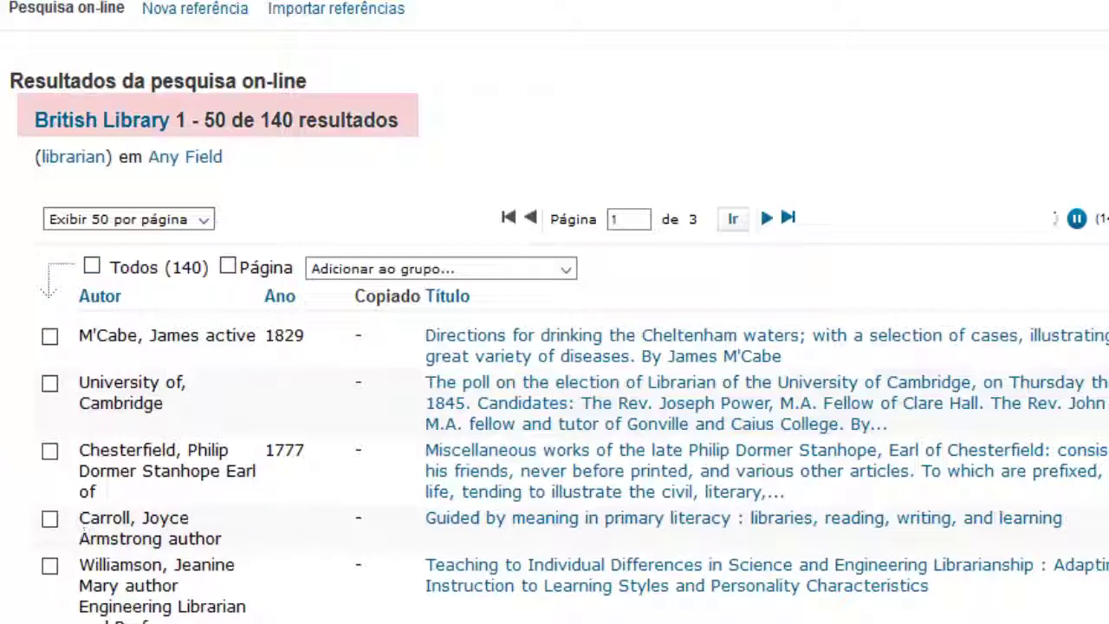
# Step: Add all the retrieved search results to a new group named "Bibliotecários"
pyautogui.click(93, 267)
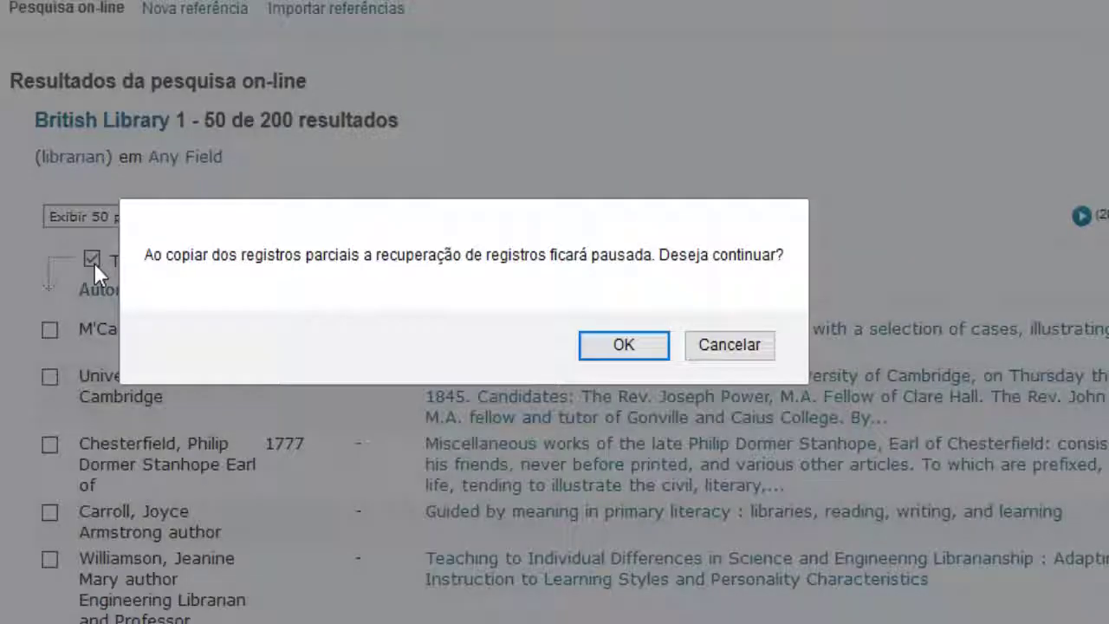
pyautogui.click(631, 351)
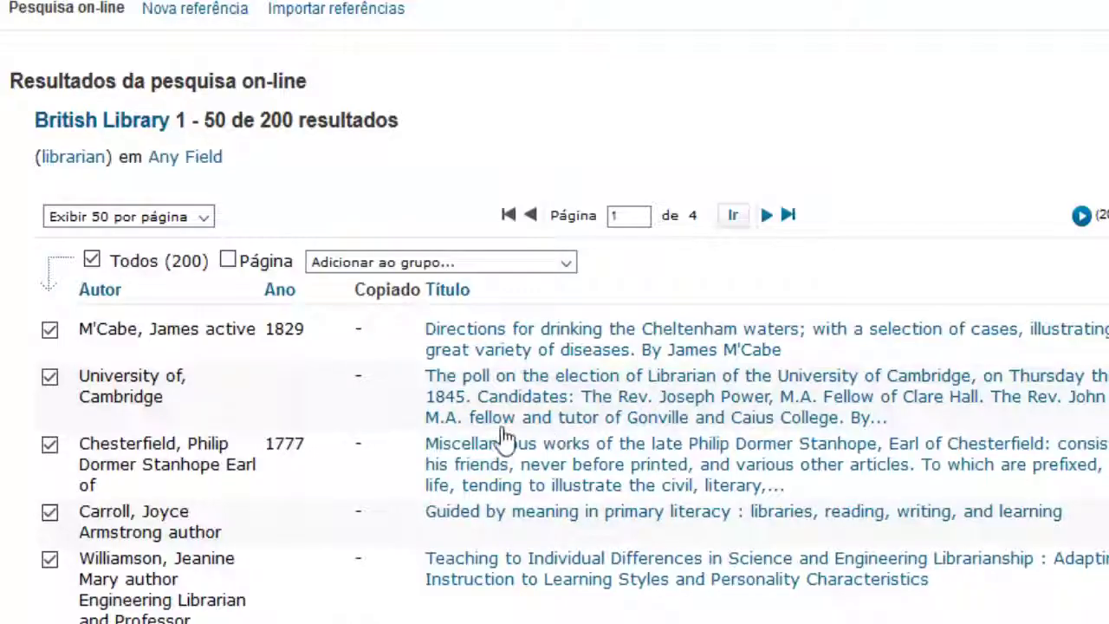
pyautogui.click(567, 262)
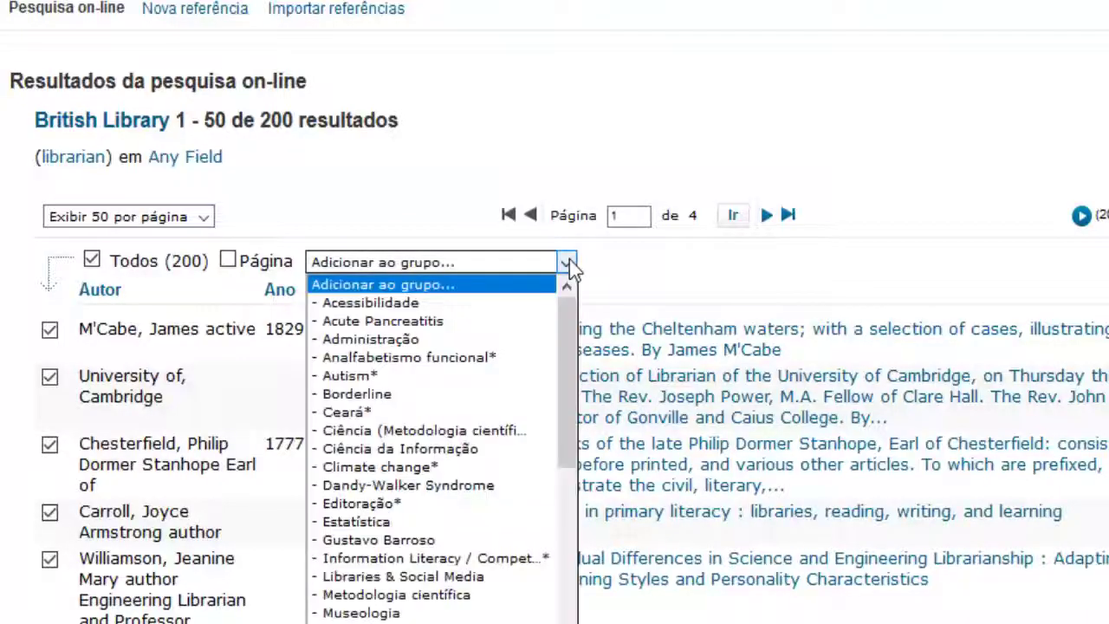
pyautogui.scroll(-1, 491, 409)
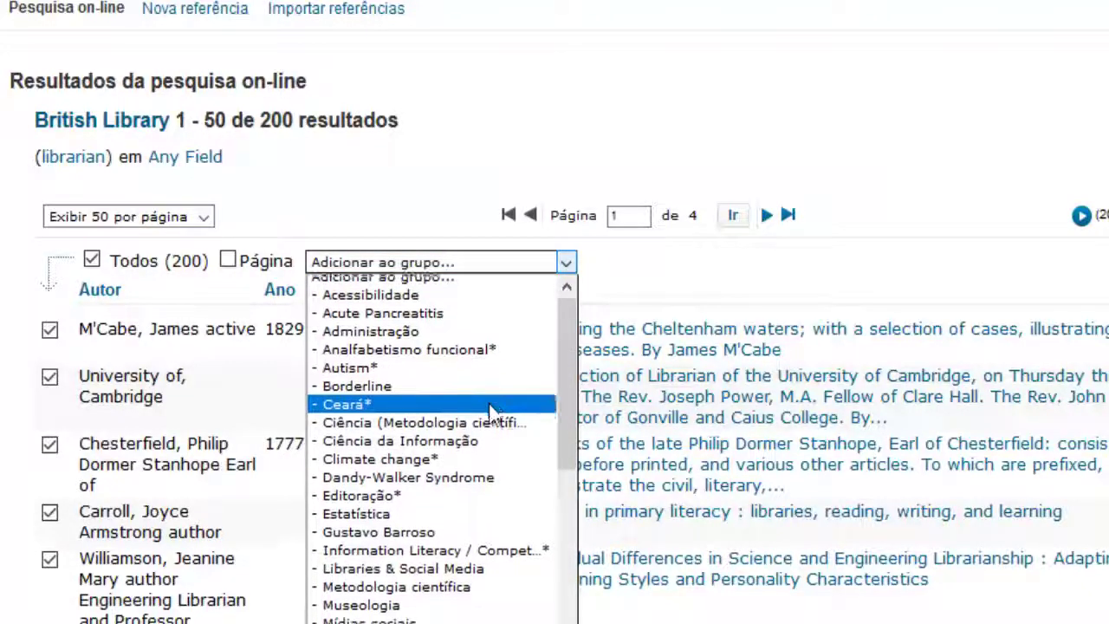
pyautogui.scroll(-2, 492, 409)
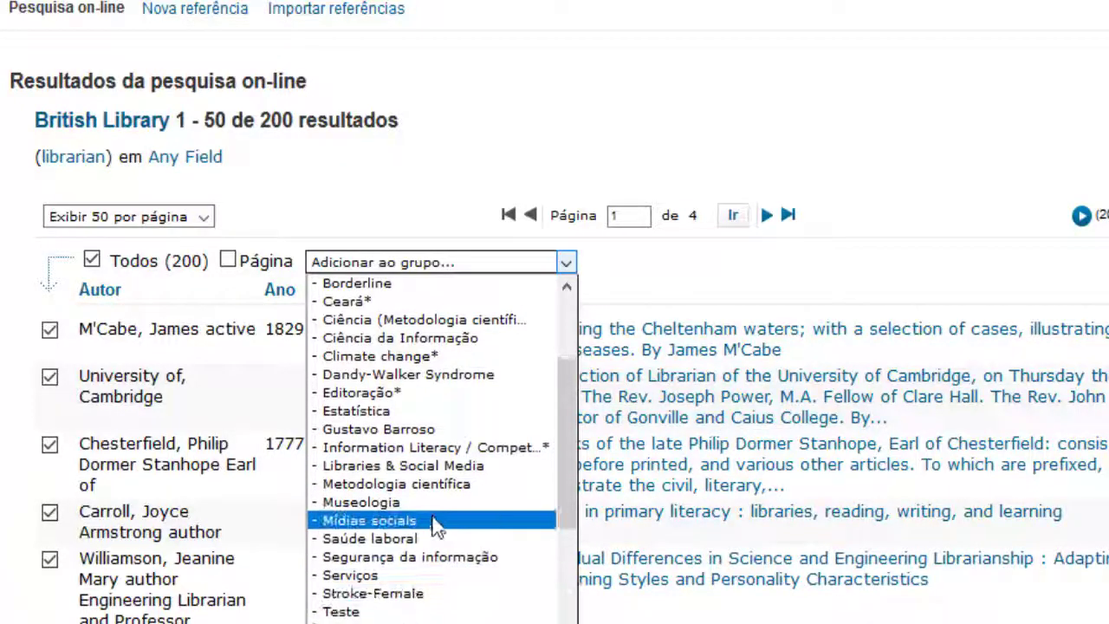
pyautogui.scroll(-3, 382, 520)
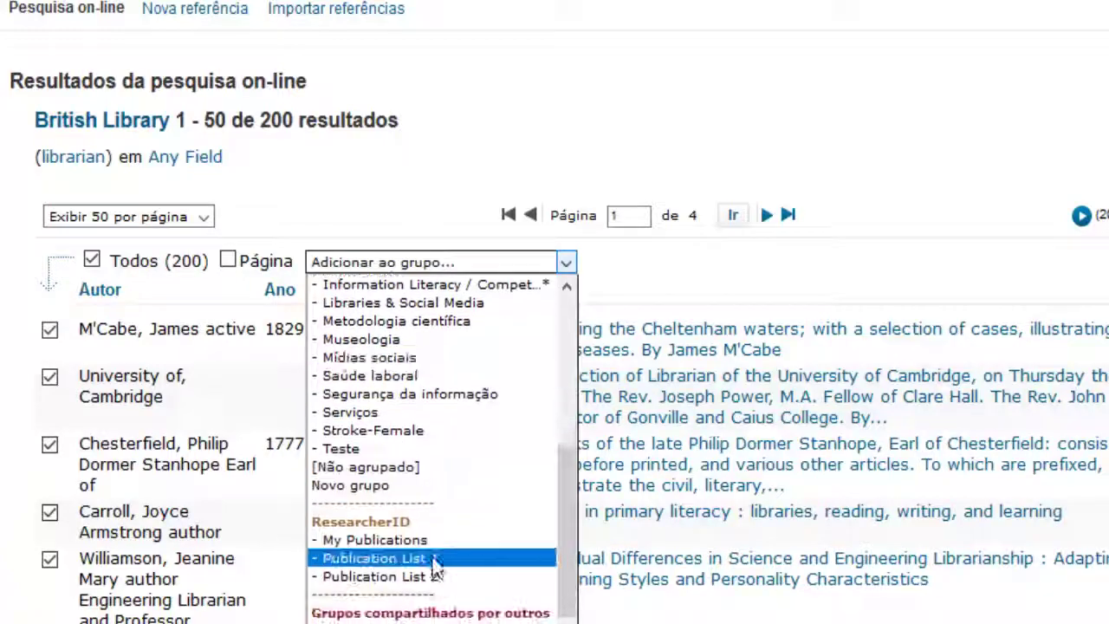
pyautogui.click(364, 487)
pyautogui.write('Bl')
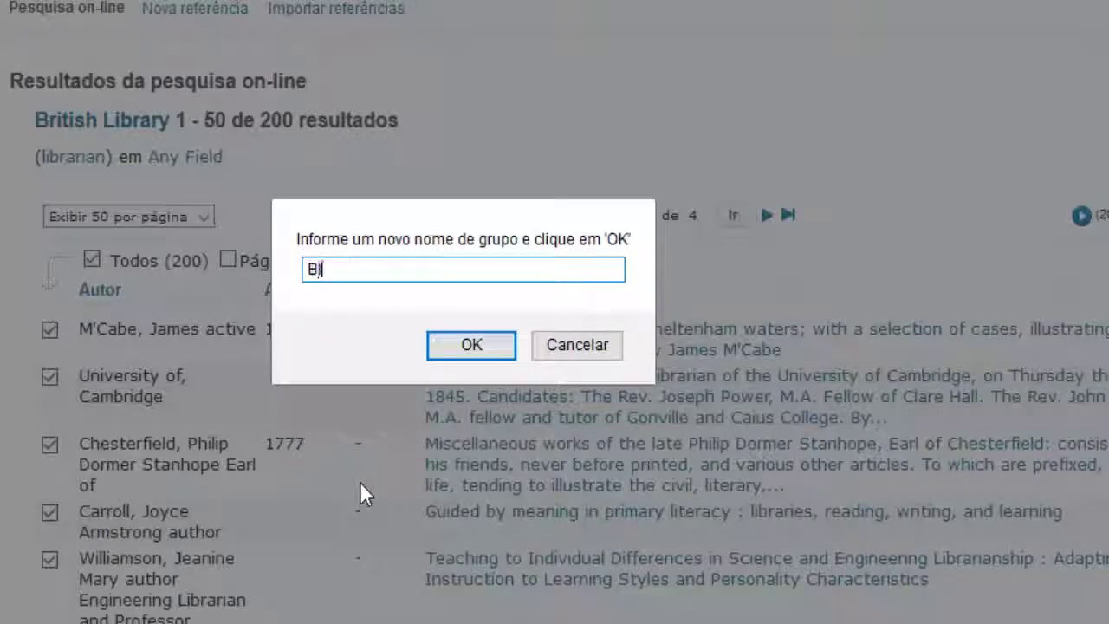
pyautogui.write('bliotecários')
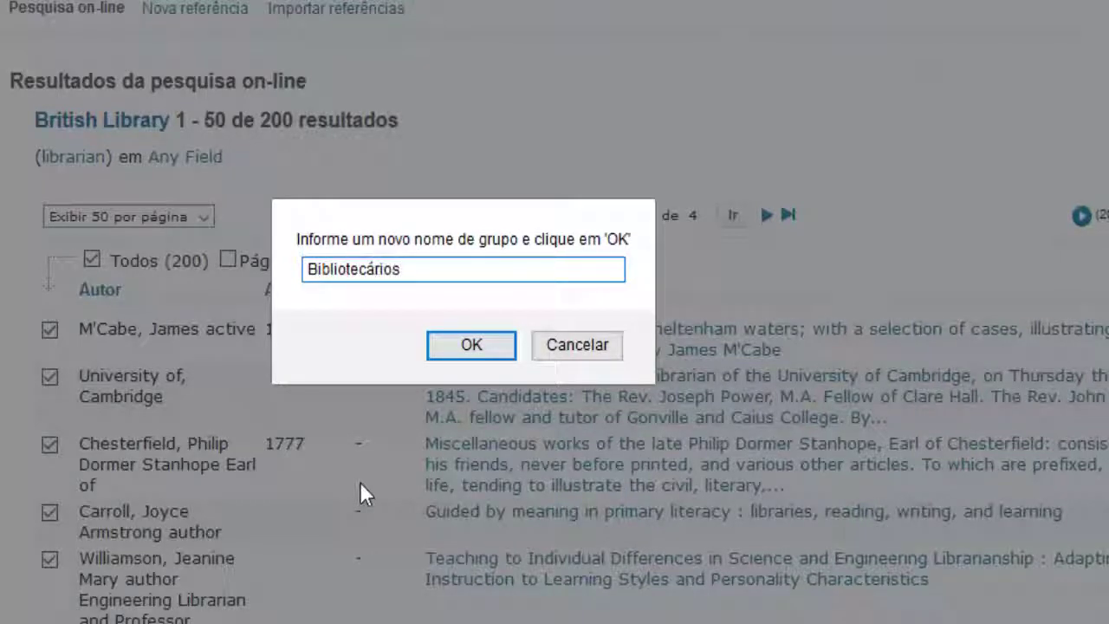
pyautogui.click(490, 346)
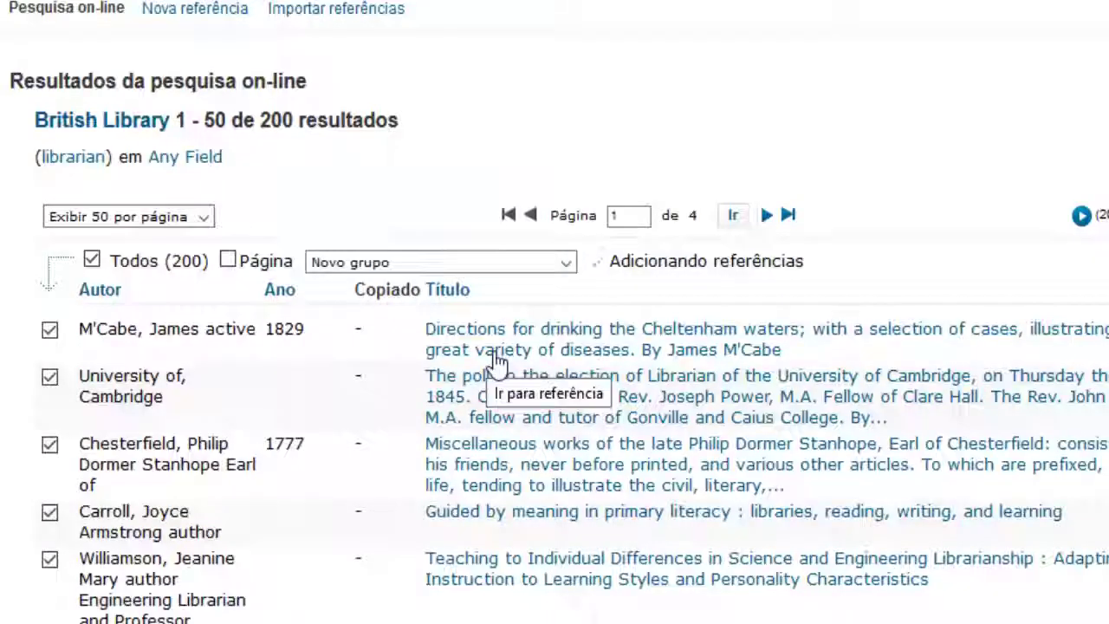
pyautogui.click(413, 395)
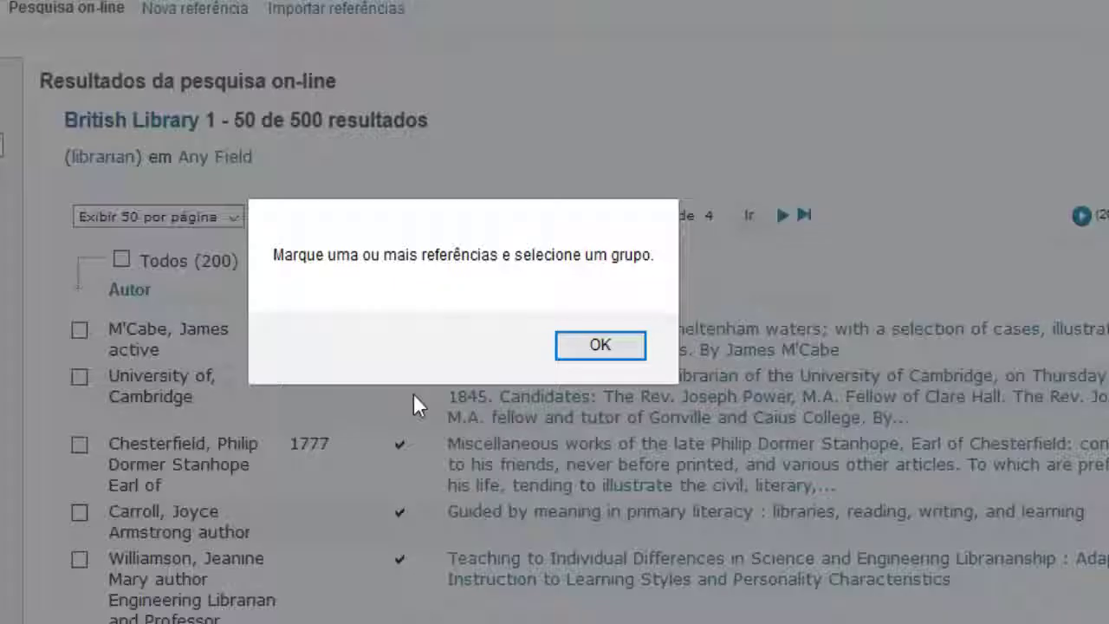
pyautogui.click(586, 348)
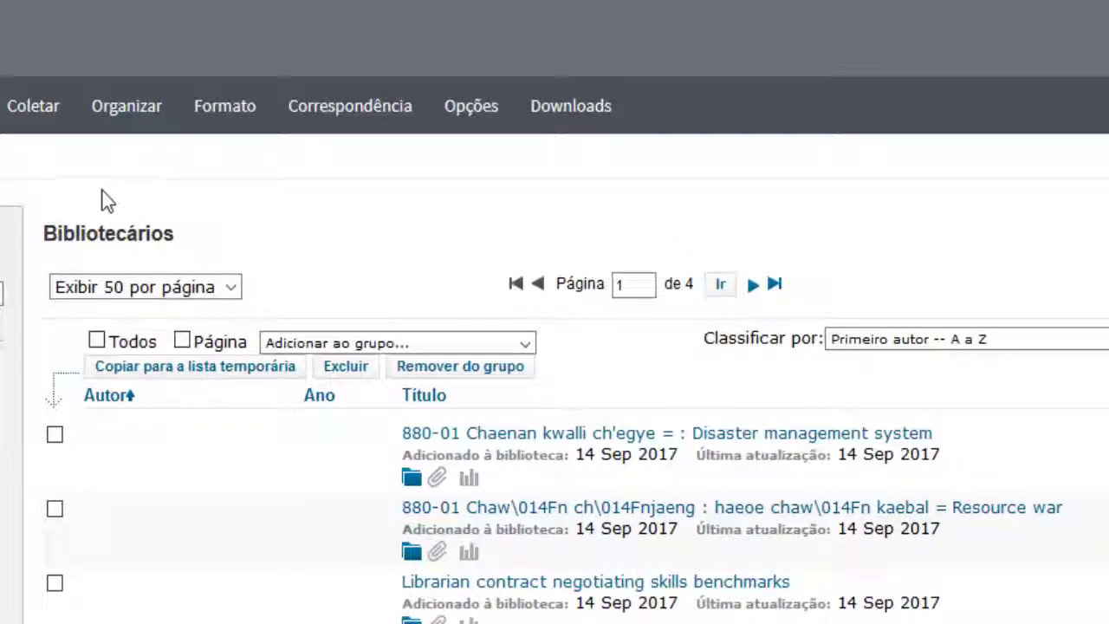
# Step: Open the form for a new reference and examine its bibliographic and optional fields
pyautogui.moveTo(45, 116)
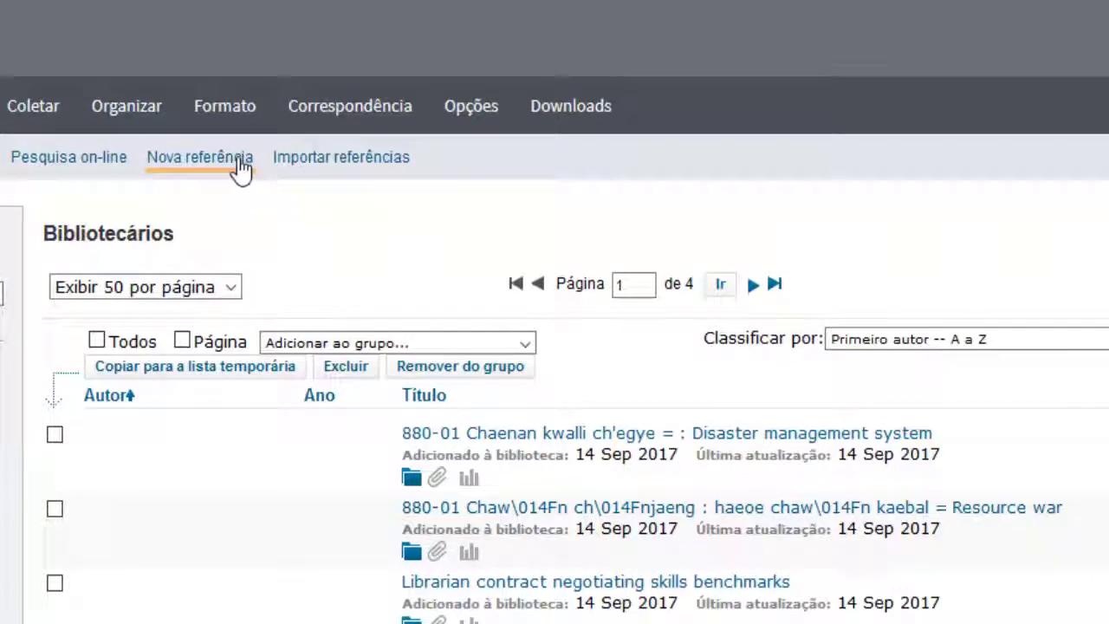
pyautogui.click(241, 169)
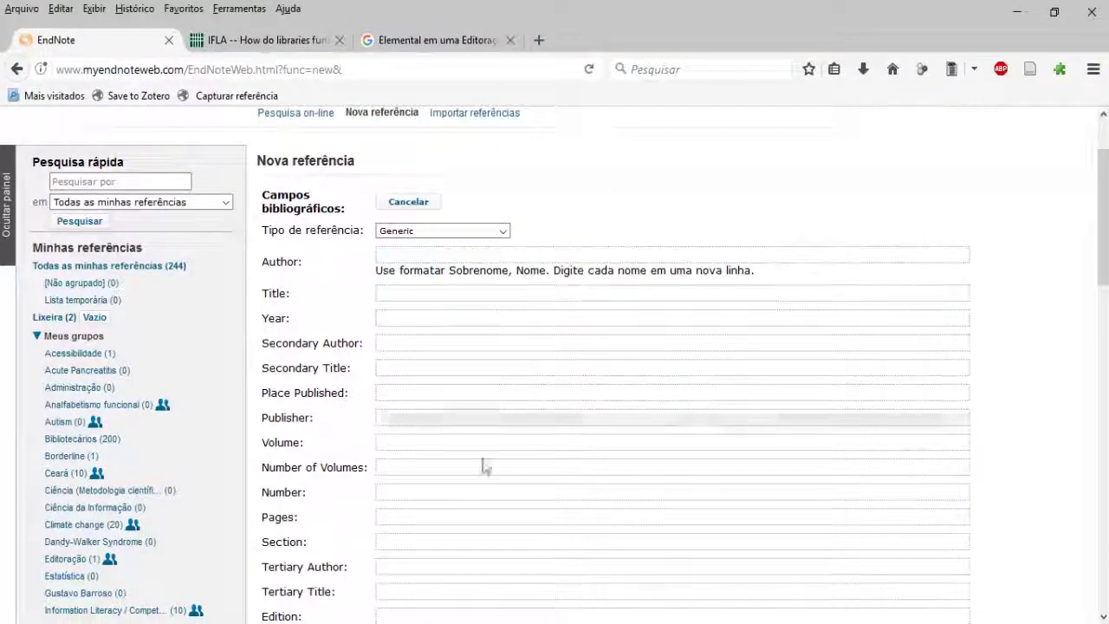
pyautogui.scroll(-6, 638, 512)
pyautogui.scroll(6, 614, 471)
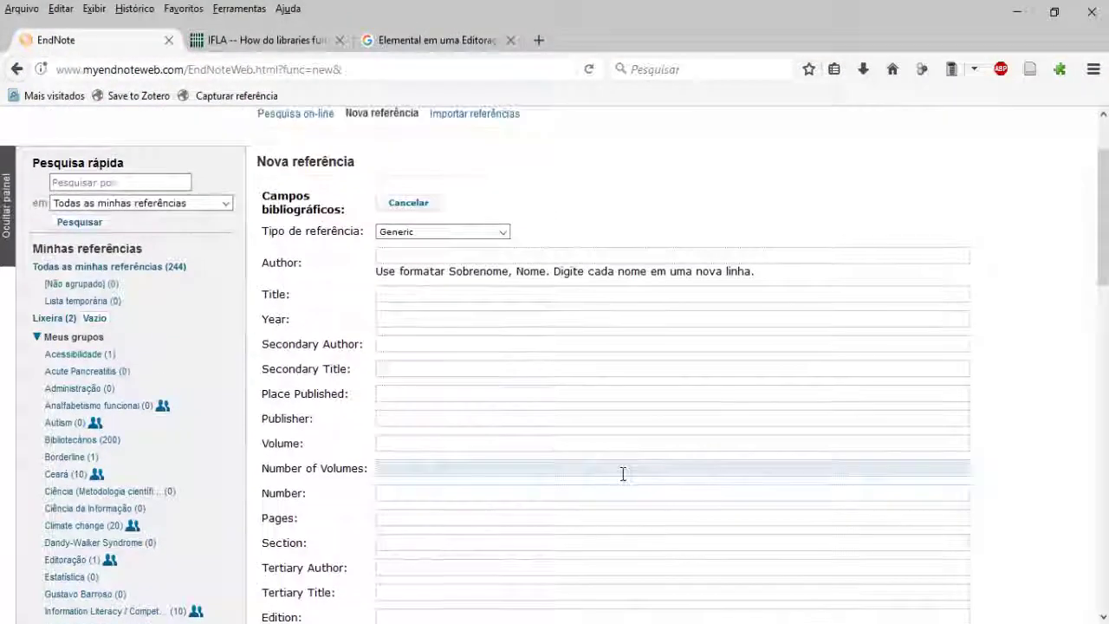
pyautogui.scroll(-7, 599, 436)
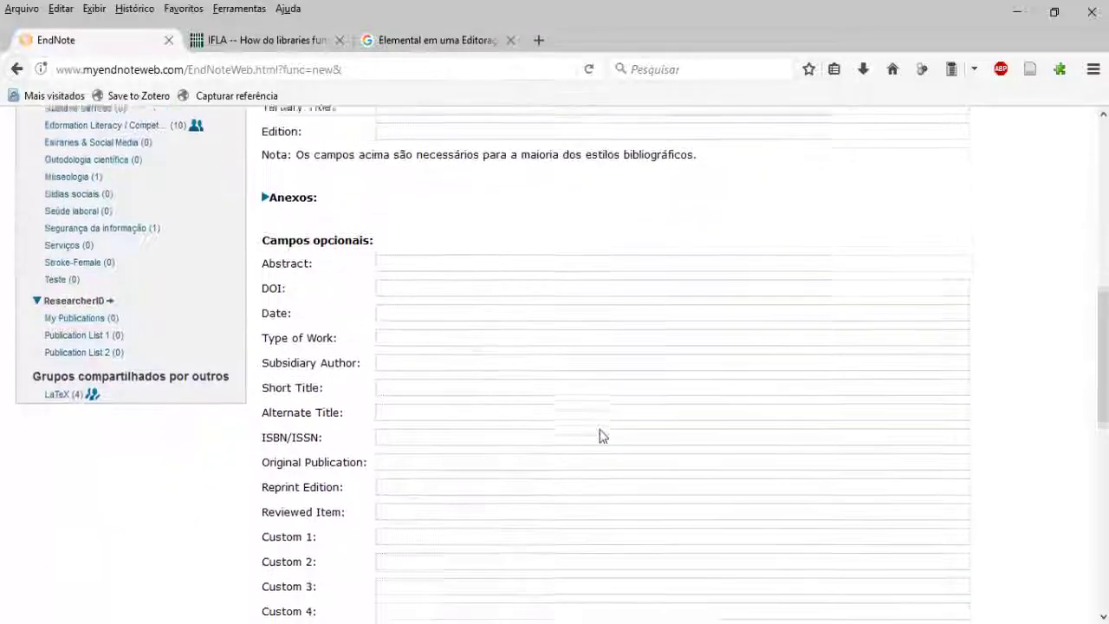
pyautogui.scroll(-6, 598, 429)
pyautogui.scroll(6, 597, 429)
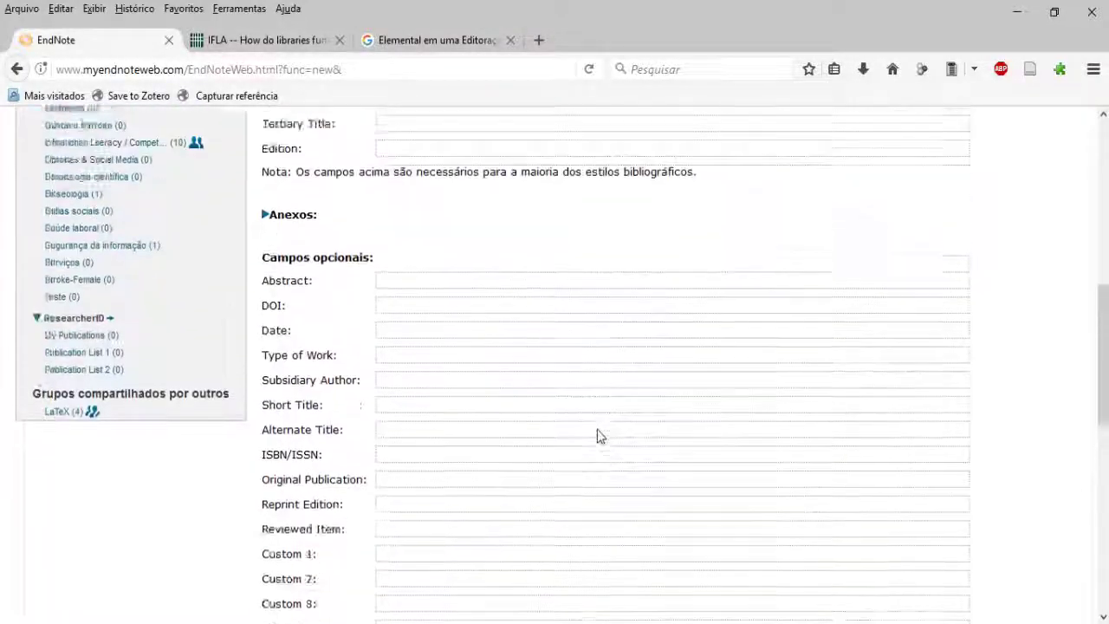
pyautogui.scroll(6, 597, 429)
pyautogui.scroll(-3, 595, 429)
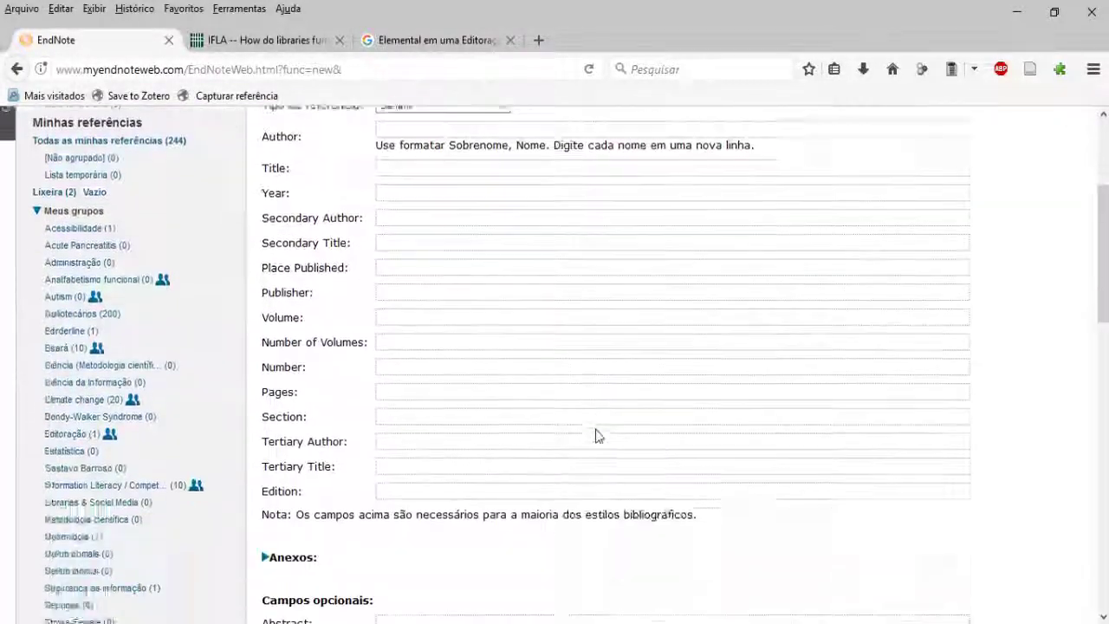
pyautogui.scroll(-10, 595, 436)
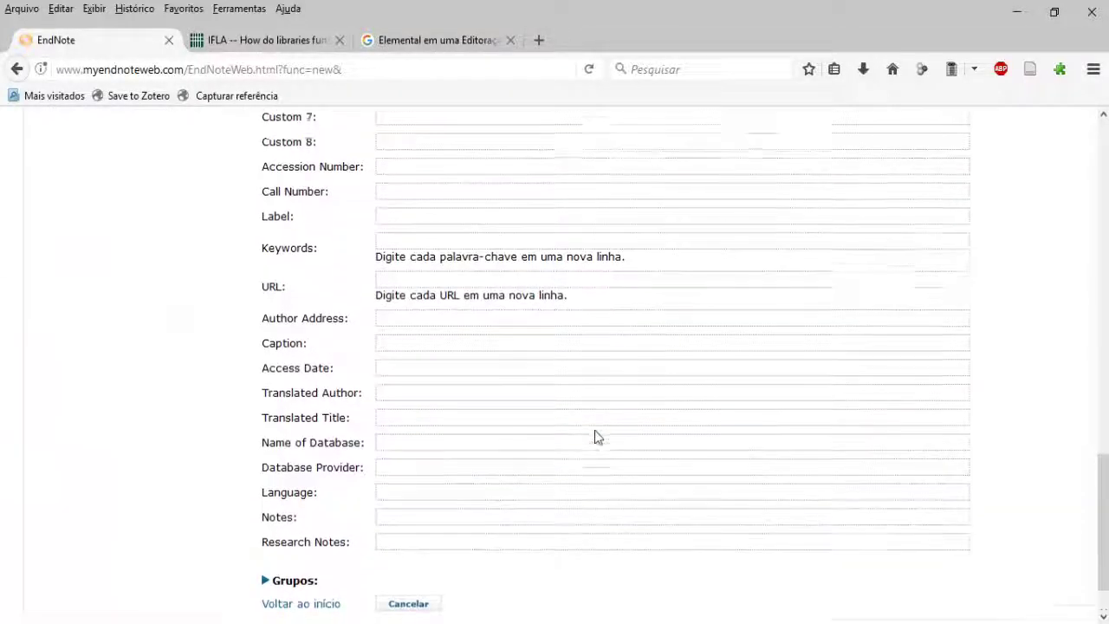
pyautogui.scroll(13, 595, 435)
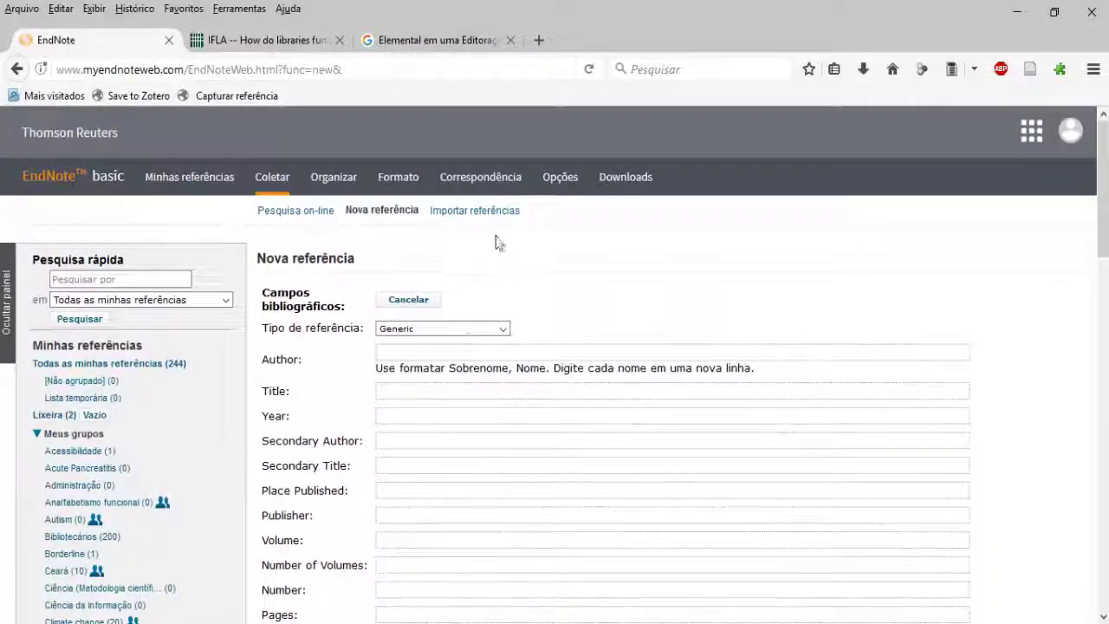
# Step: In the reference import form, set the import option to RefMan RIS and look through the available destination groups
pyautogui.click(507, 219)
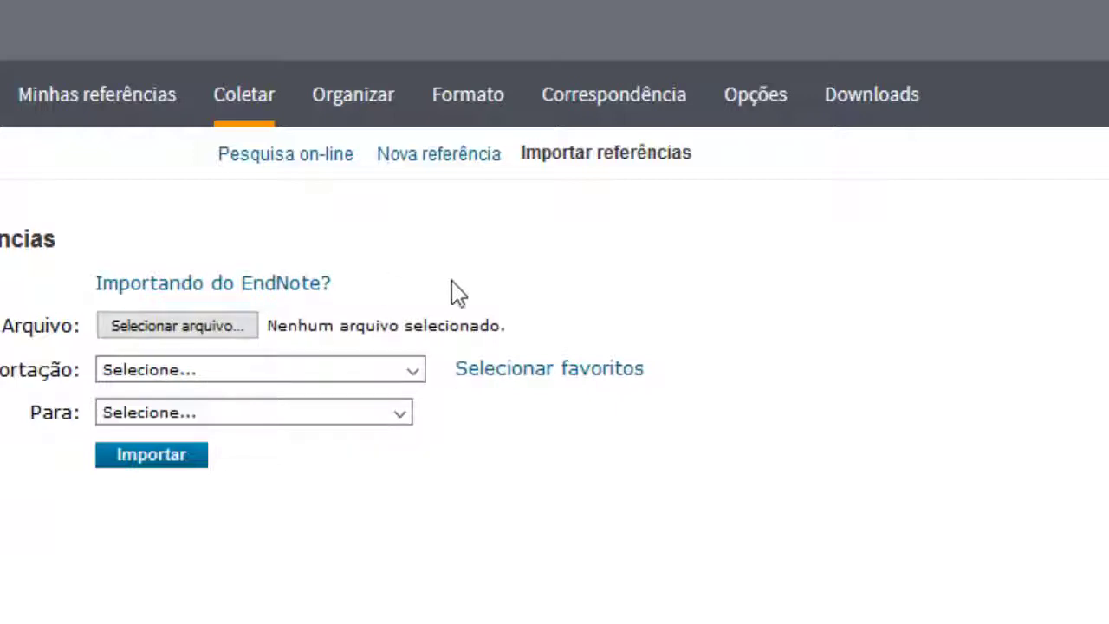
pyautogui.click(230, 371)
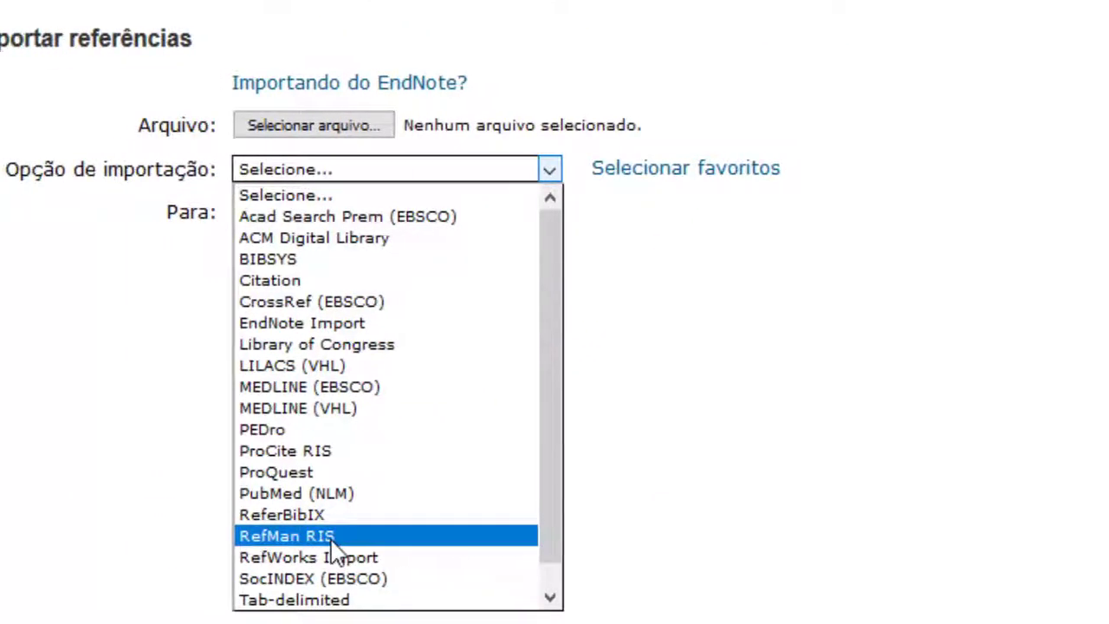
pyautogui.click(260, 537)
pyautogui.click(396, 212)
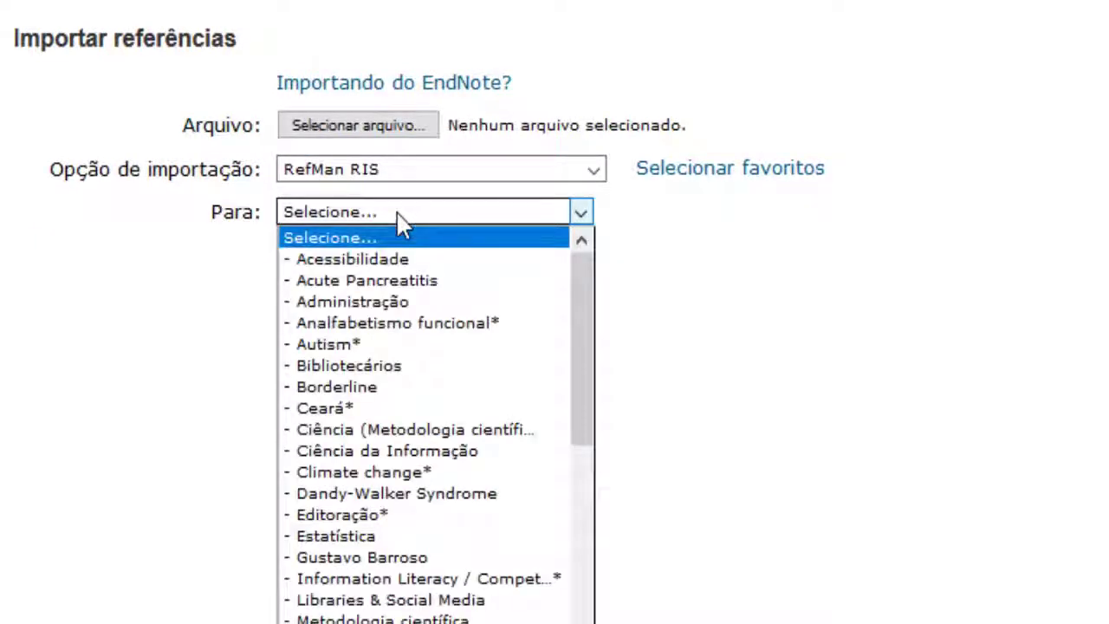
pyautogui.scroll(-5, 491, 368)
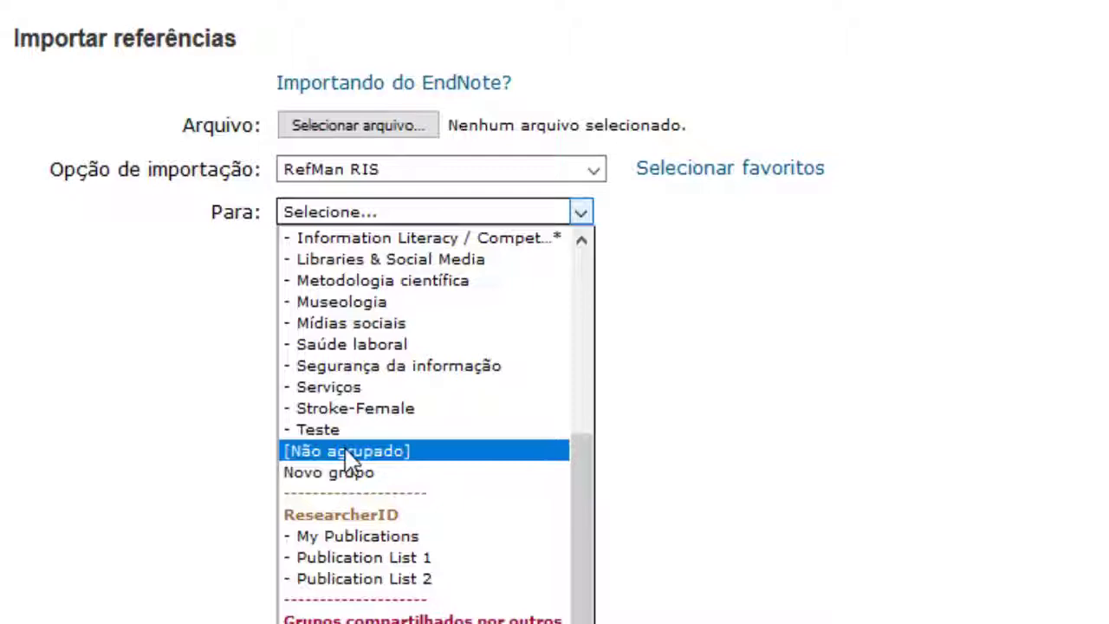
pyautogui.click(734, 275)
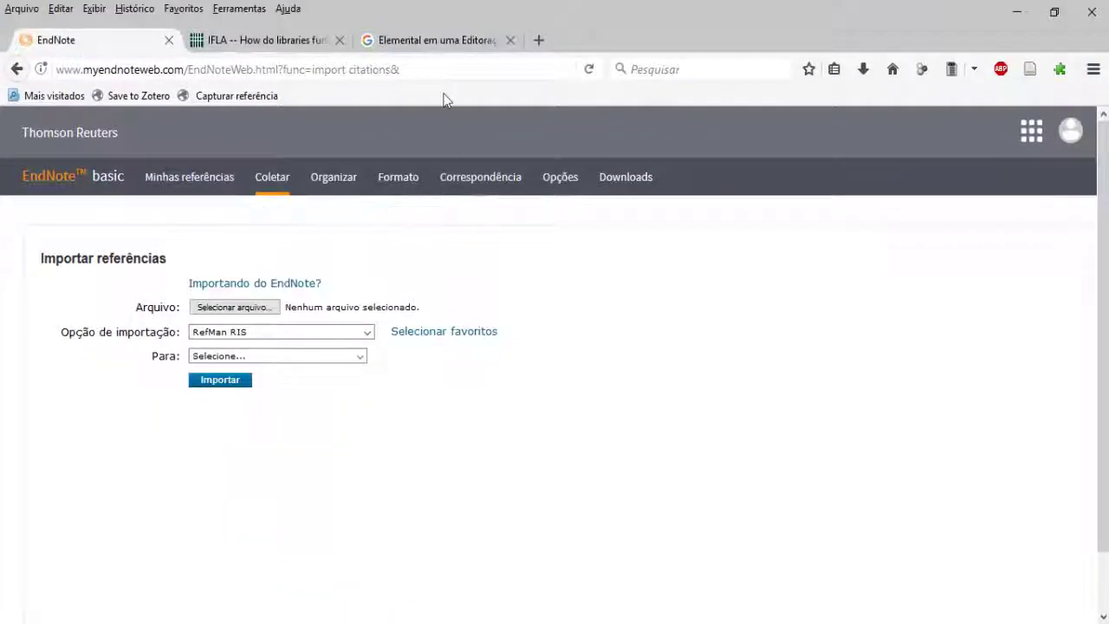
# Step: Switch to Google Books, list the search results for "editoração" and open the book "Editoração científica"
pyautogui.click(435, 41)
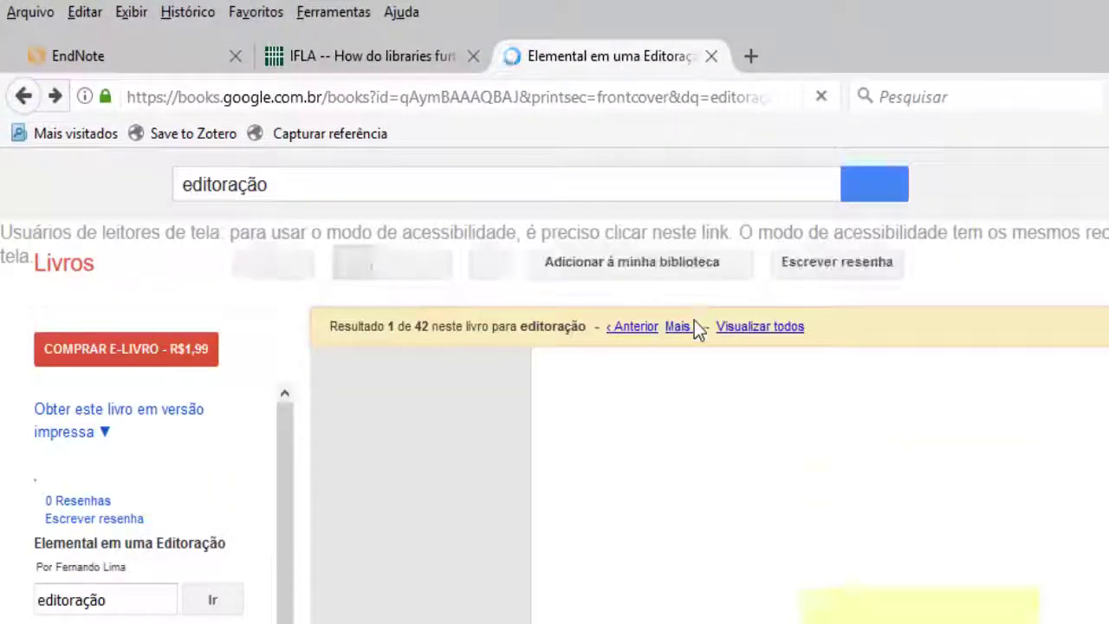
pyautogui.click(526, 196)
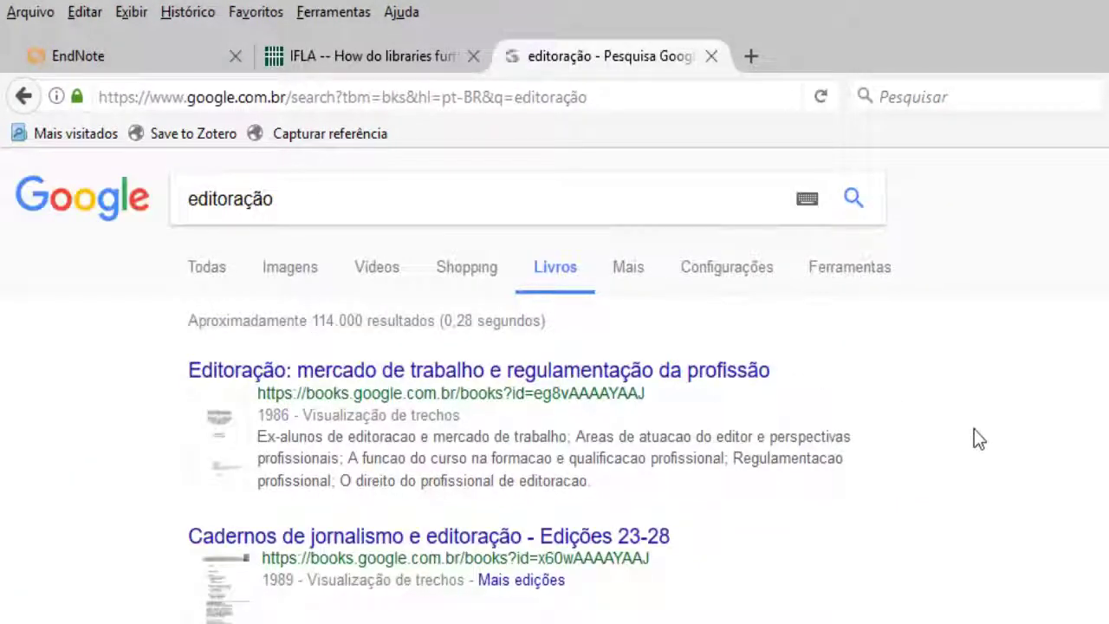
pyautogui.scroll(-6, 973, 430)
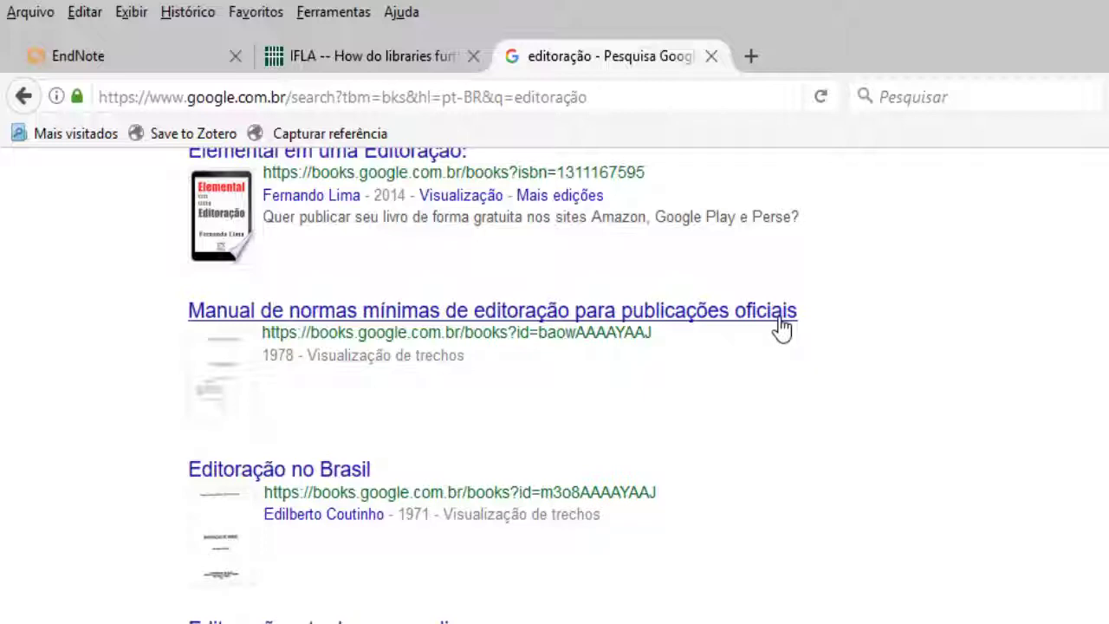
pyautogui.scroll(-3, 809, 446)
pyautogui.scroll(-1, 839, 412)
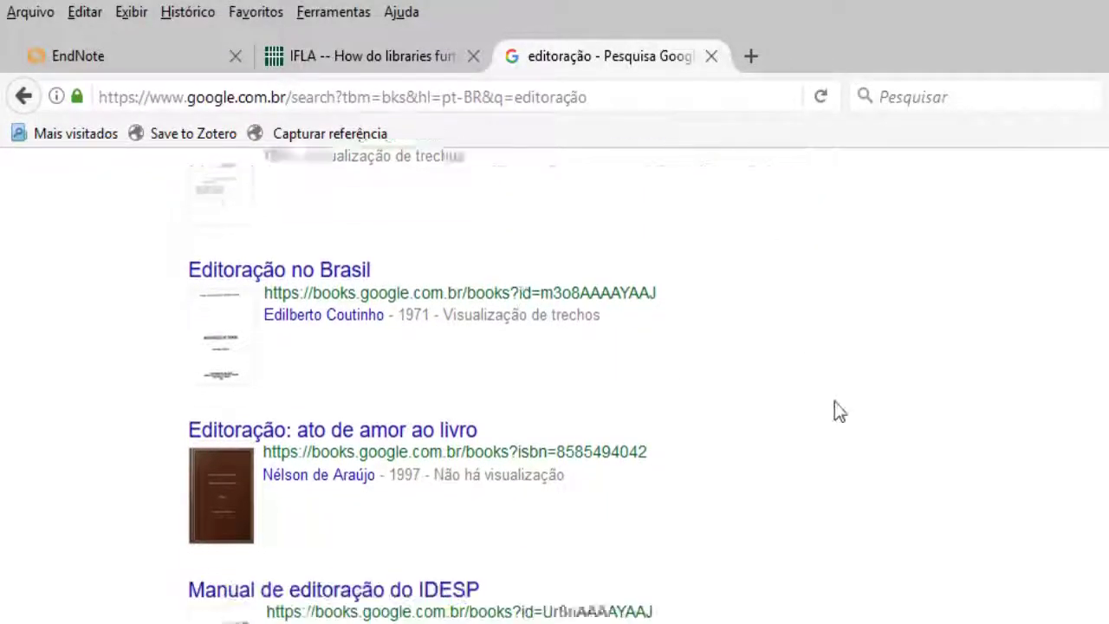
pyautogui.scroll(-6, 838, 412)
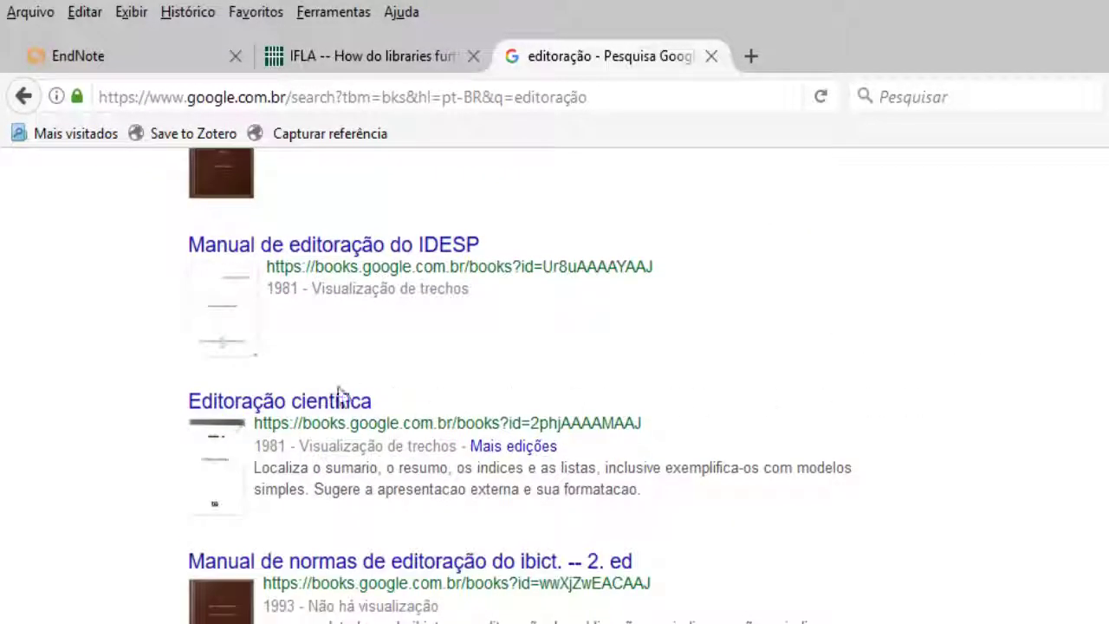
pyautogui.scroll(-2, 933, 396)
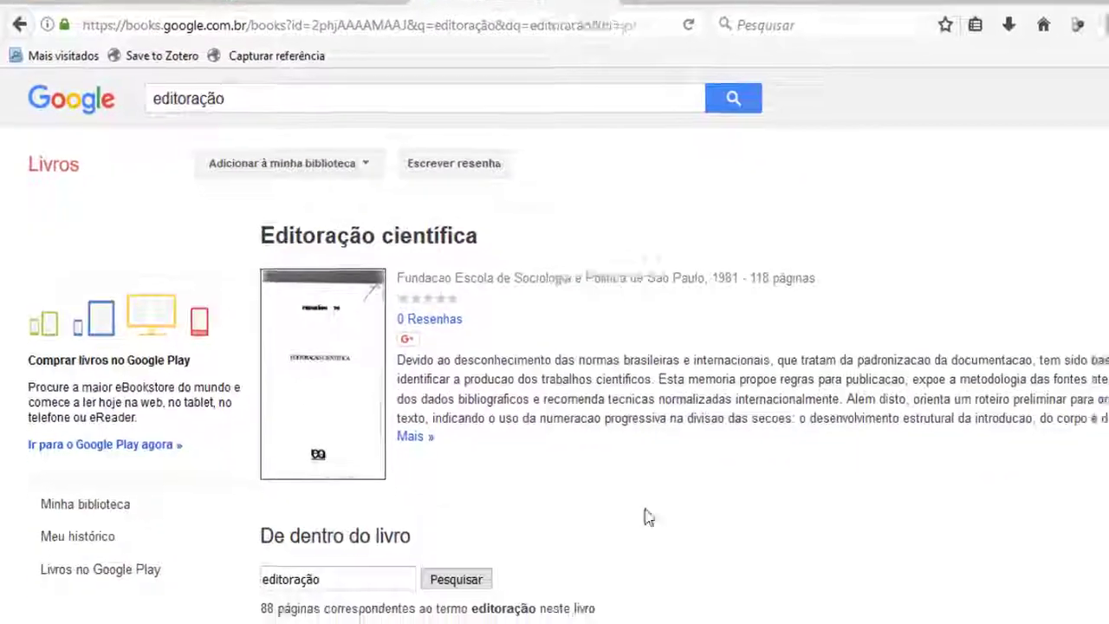
# Step: Export the book's citation in RefMan format, save it as Editoração_científica.ris and check it among the downloads
pyautogui.scroll(-3, 651, 437)
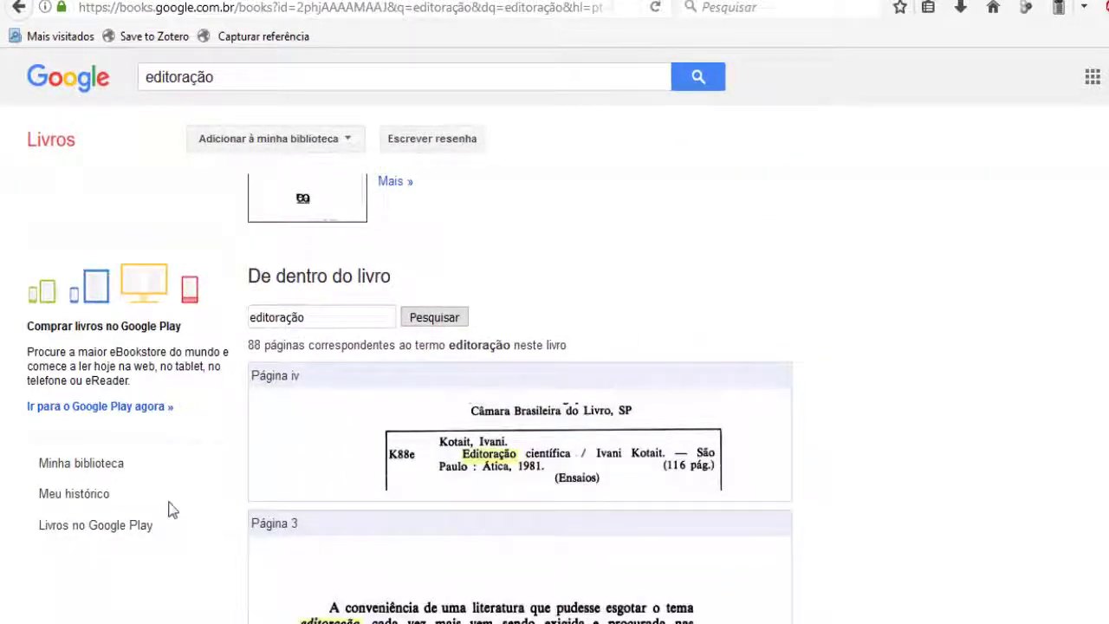
pyautogui.scroll(-15, 823, 463)
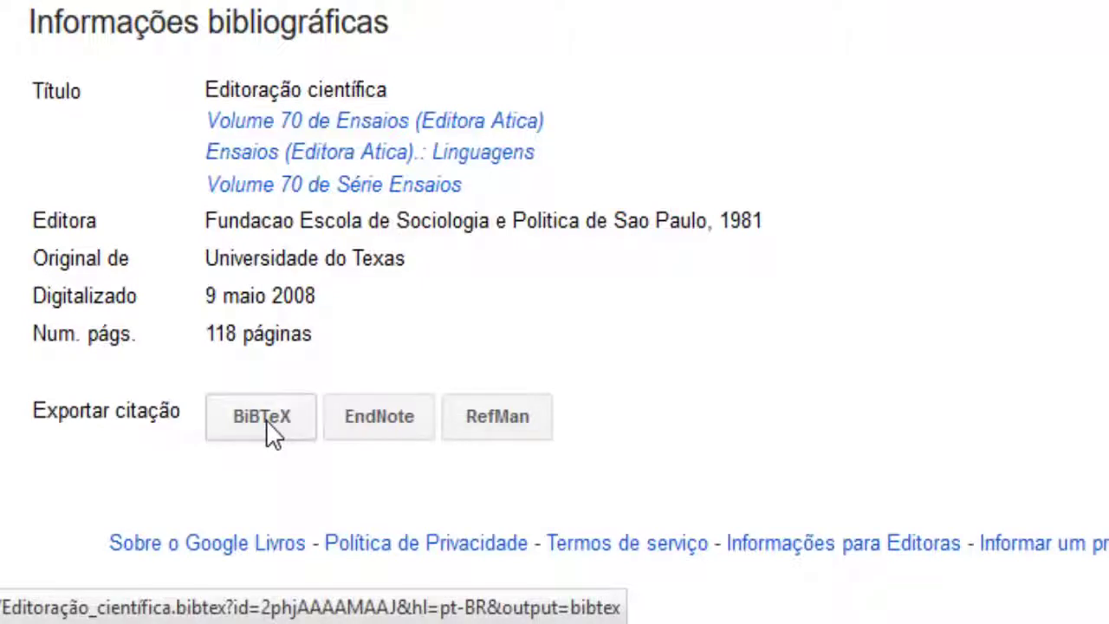
pyautogui.click(511, 423)
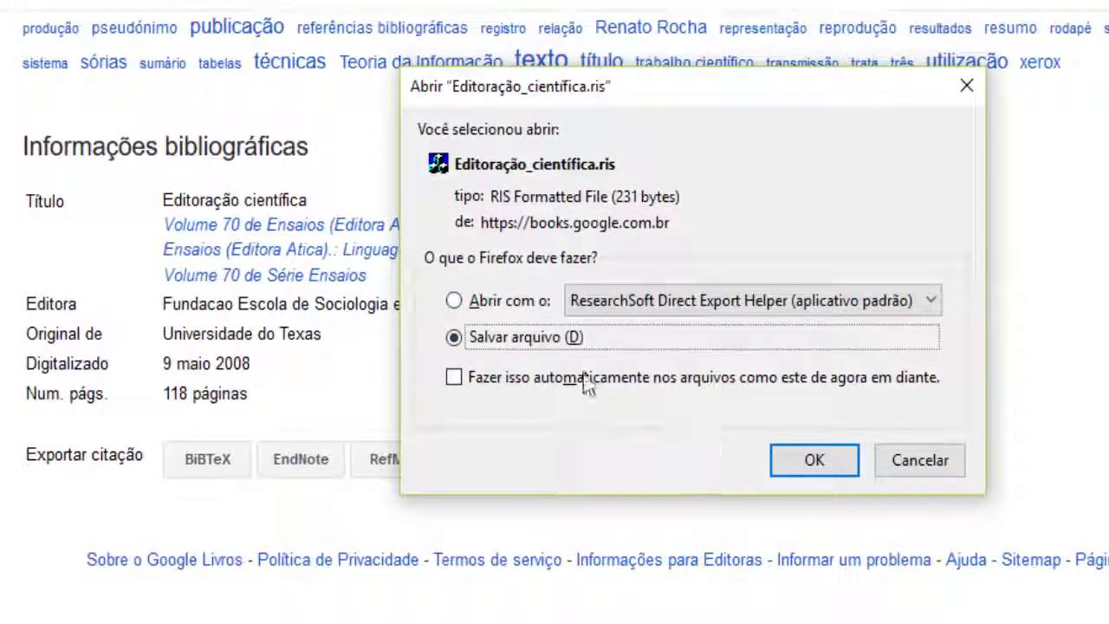
pyautogui.click(482, 303)
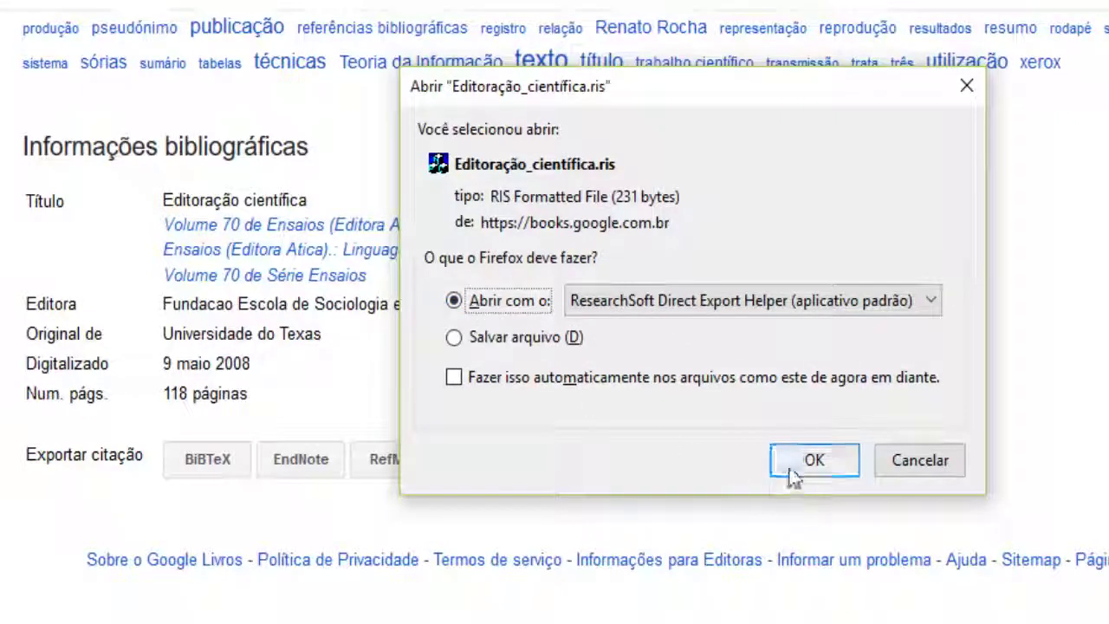
pyautogui.click(516, 338)
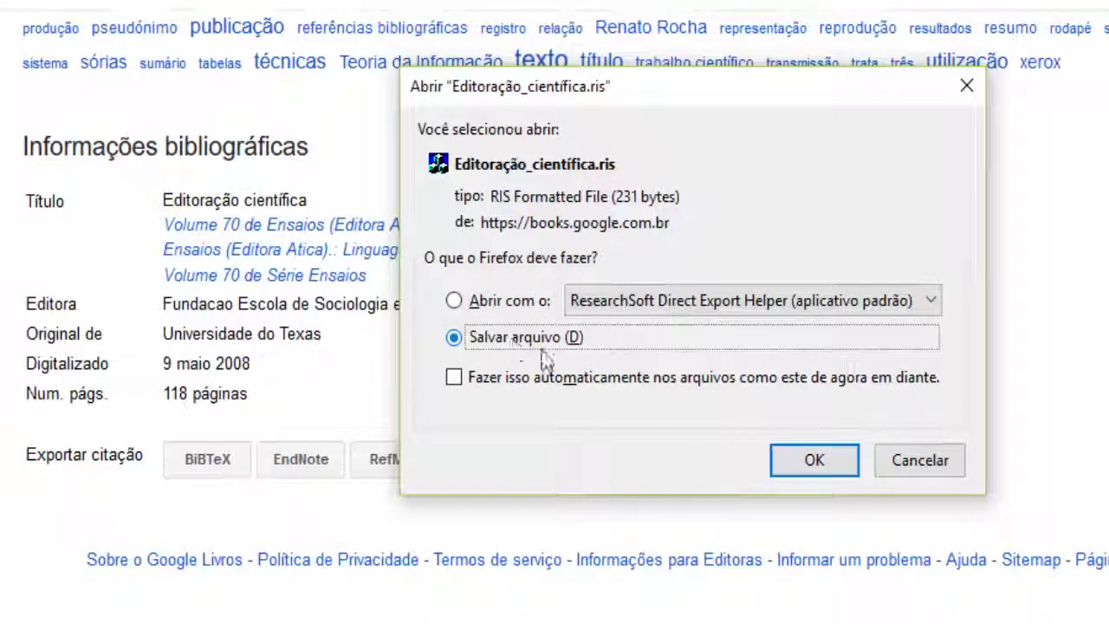
pyautogui.click(816, 461)
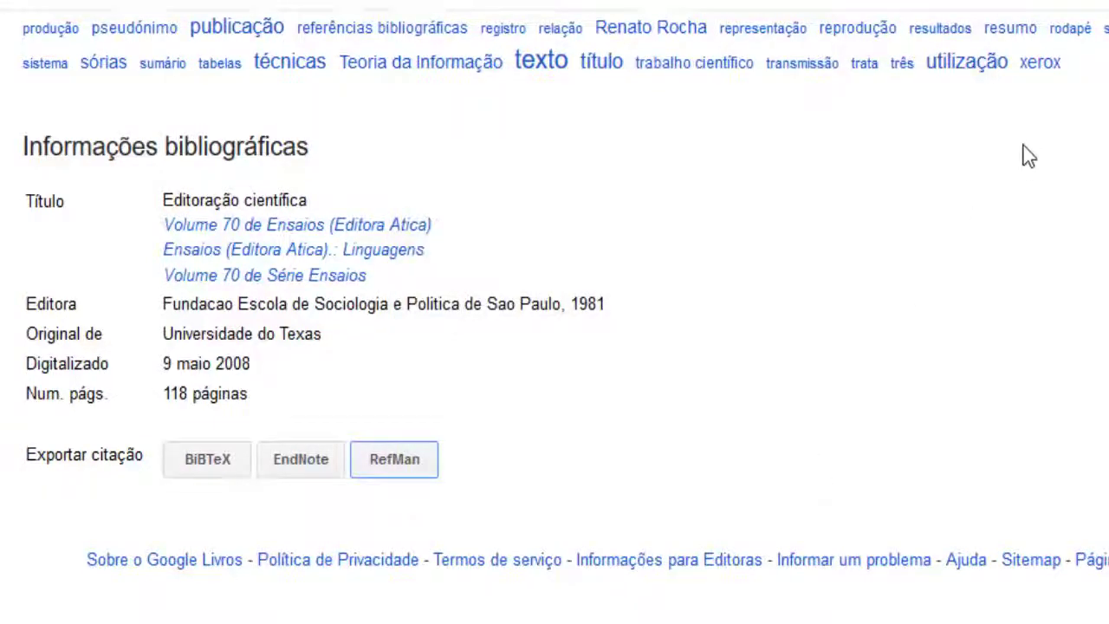
pyautogui.click(864, 70)
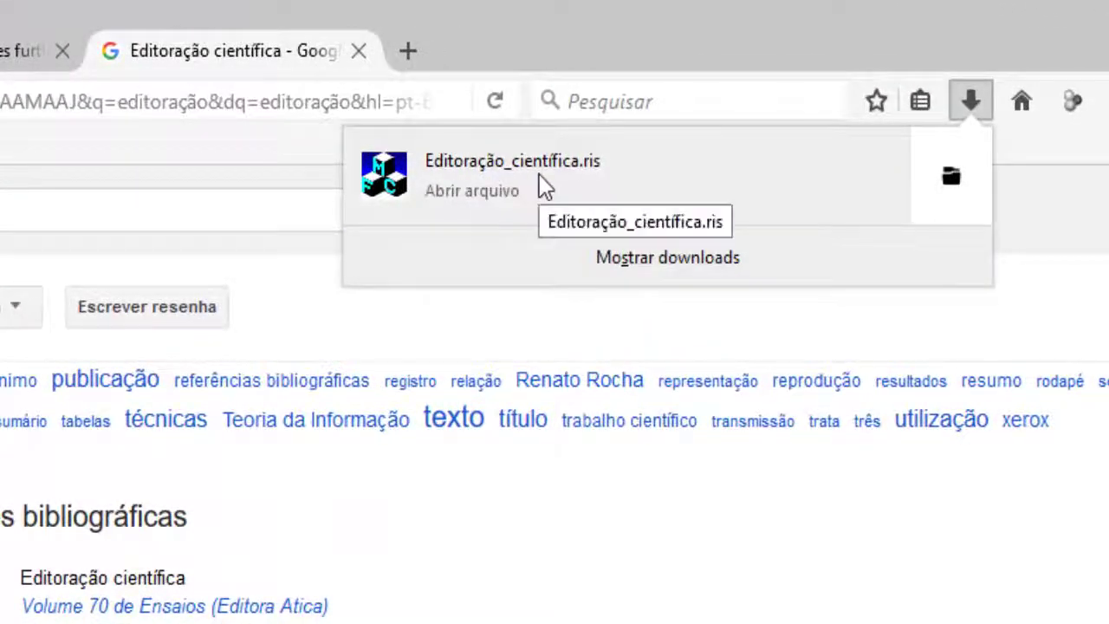
pyautogui.click(661, 441)
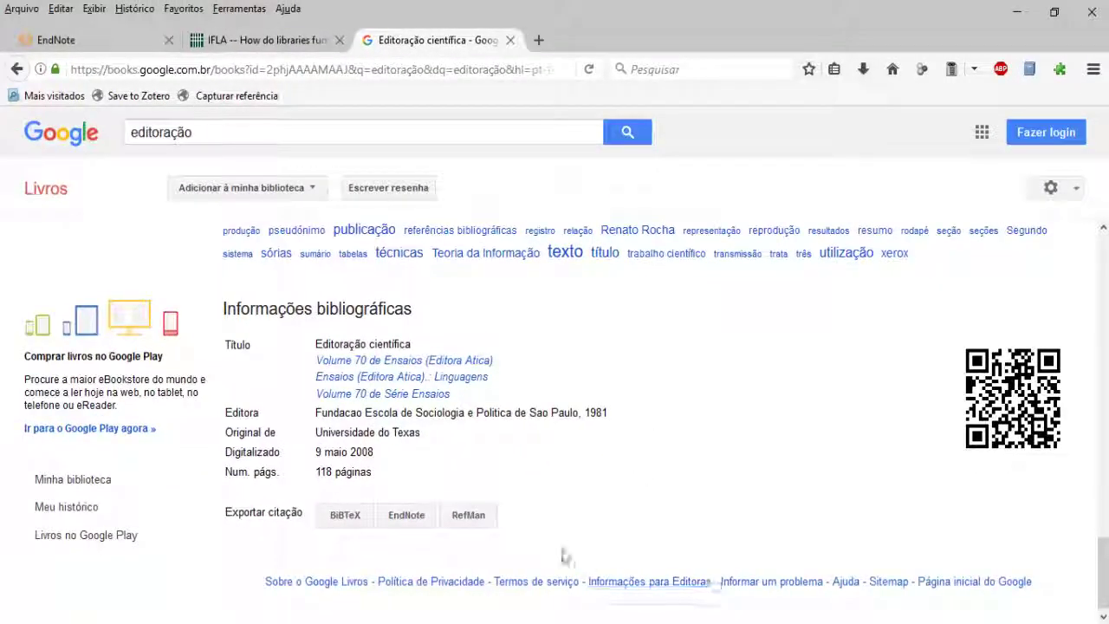
# Step: Return to EndNote and choose Editoração_científica.ris from the Downloads folder as the file to import
pyautogui.click(112, 45)
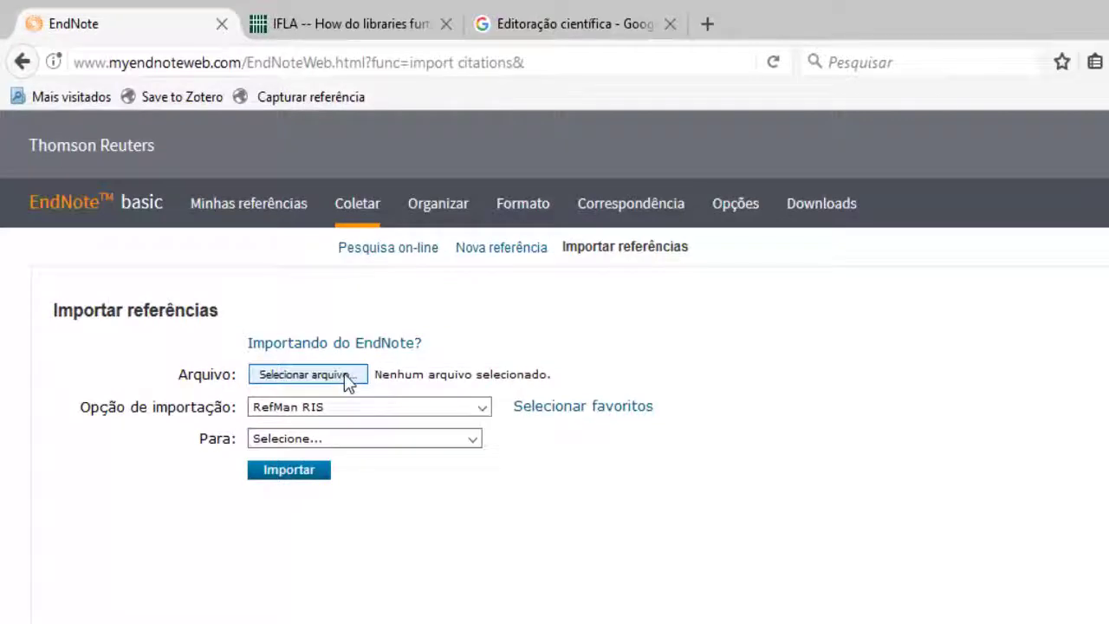
pyautogui.click(345, 377)
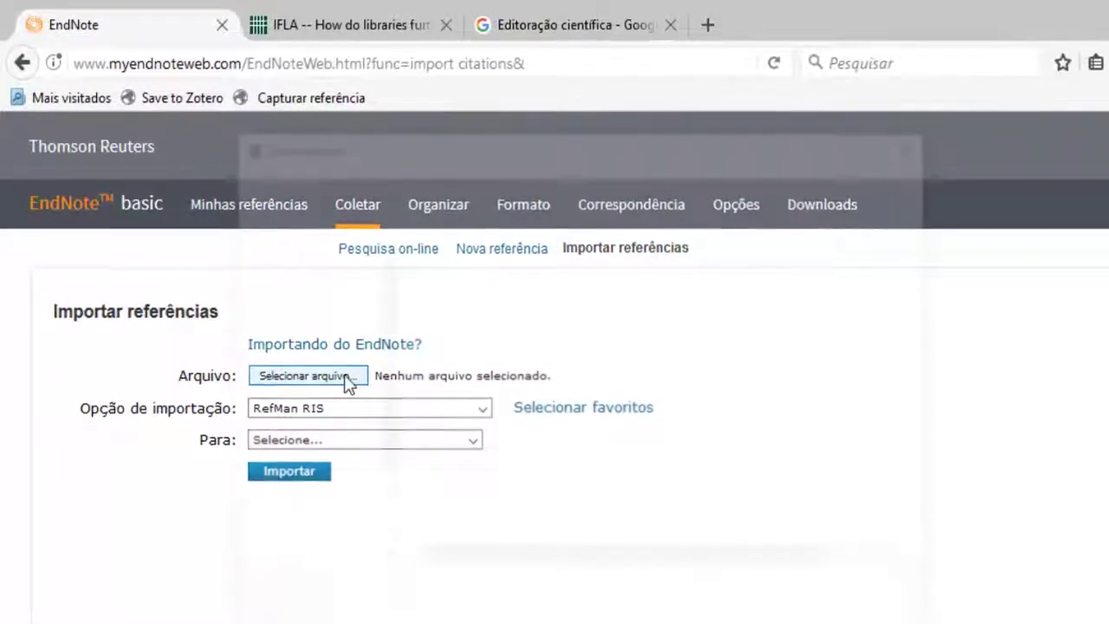
pyautogui.scroll(-2, 363, 411)
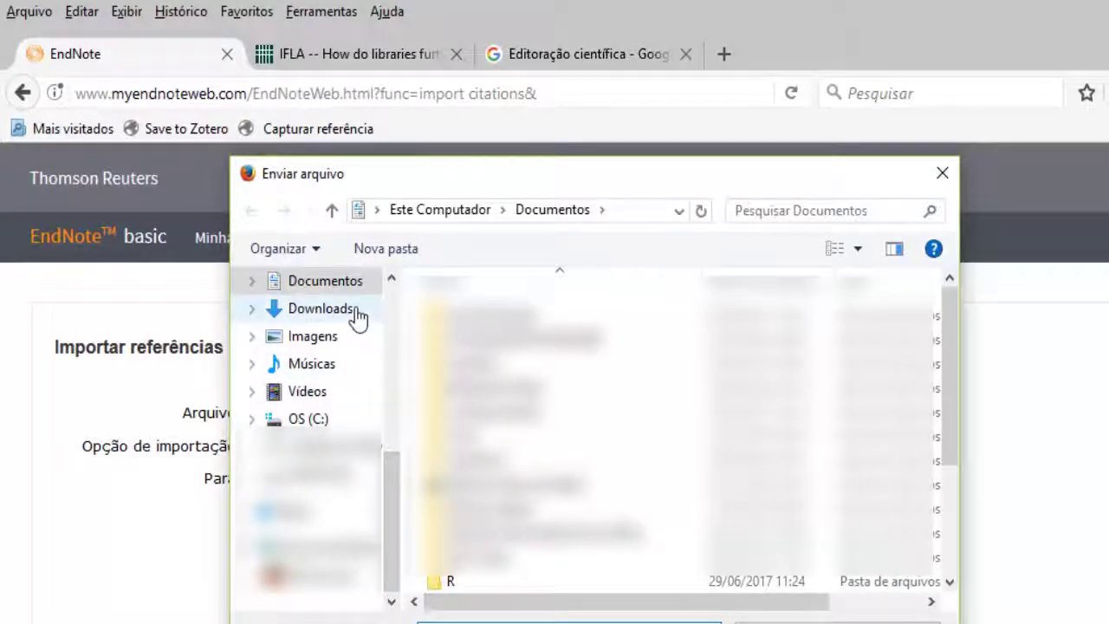
pyautogui.scroll(4, 358, 318)
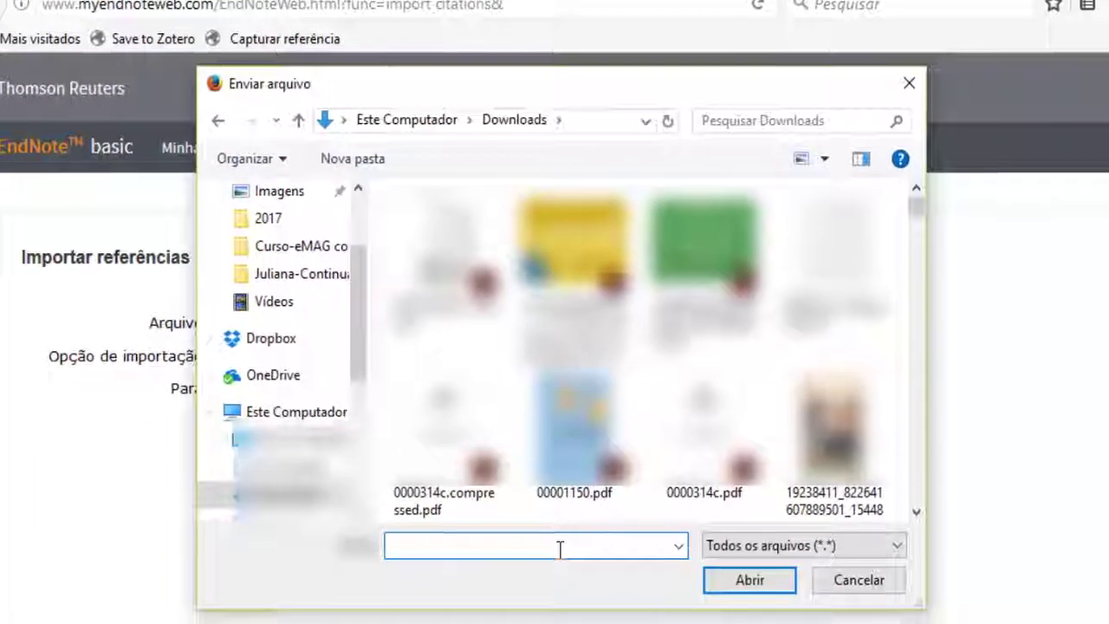
pyautogui.write('editor')
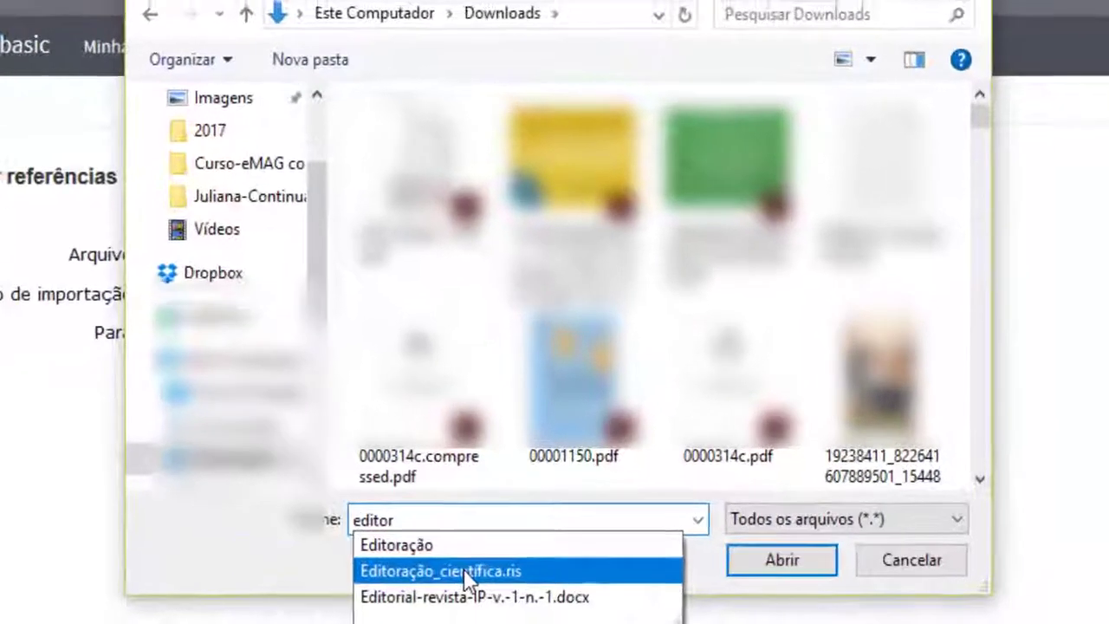
pyautogui.click(479, 578)
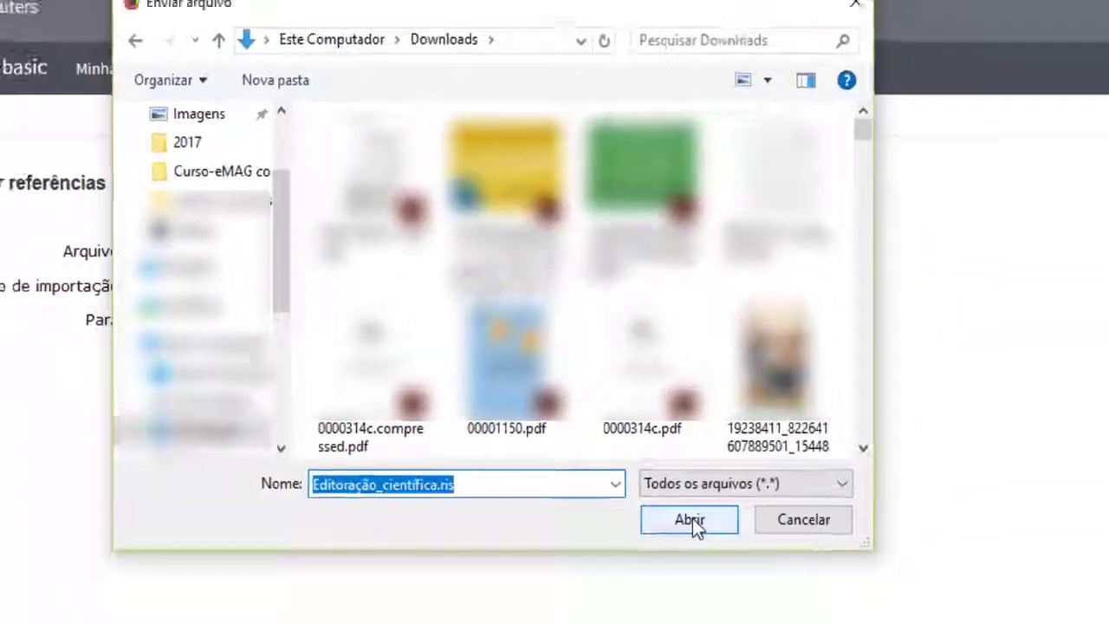
pyautogui.click(823, 552)
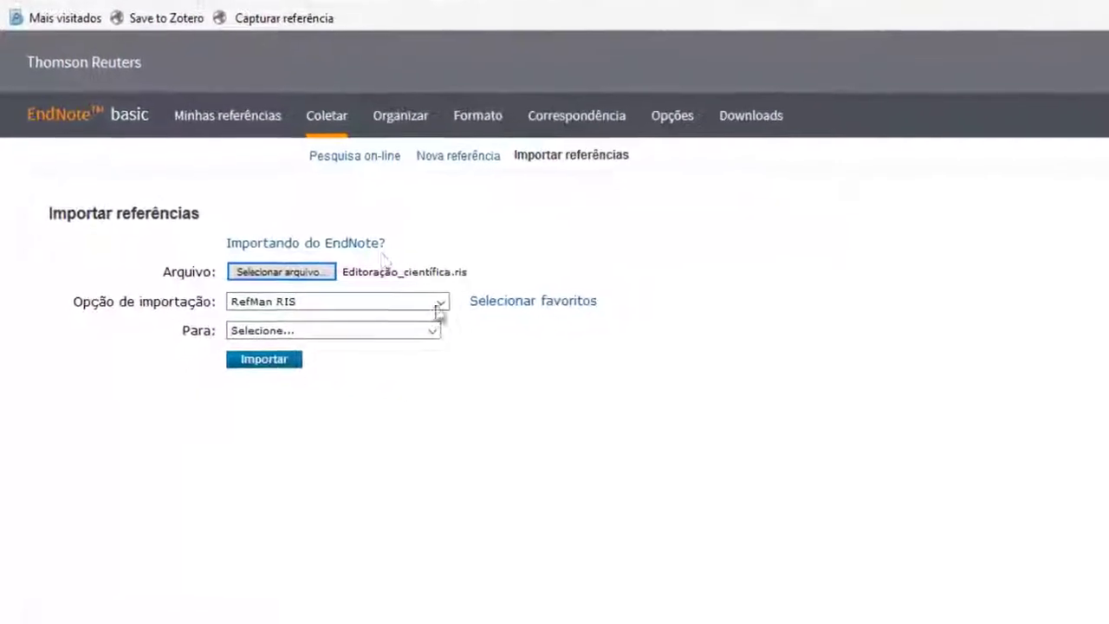
# Step: Import the RIS file into the group "Editoração" and open that group
pyautogui.click(431, 330)
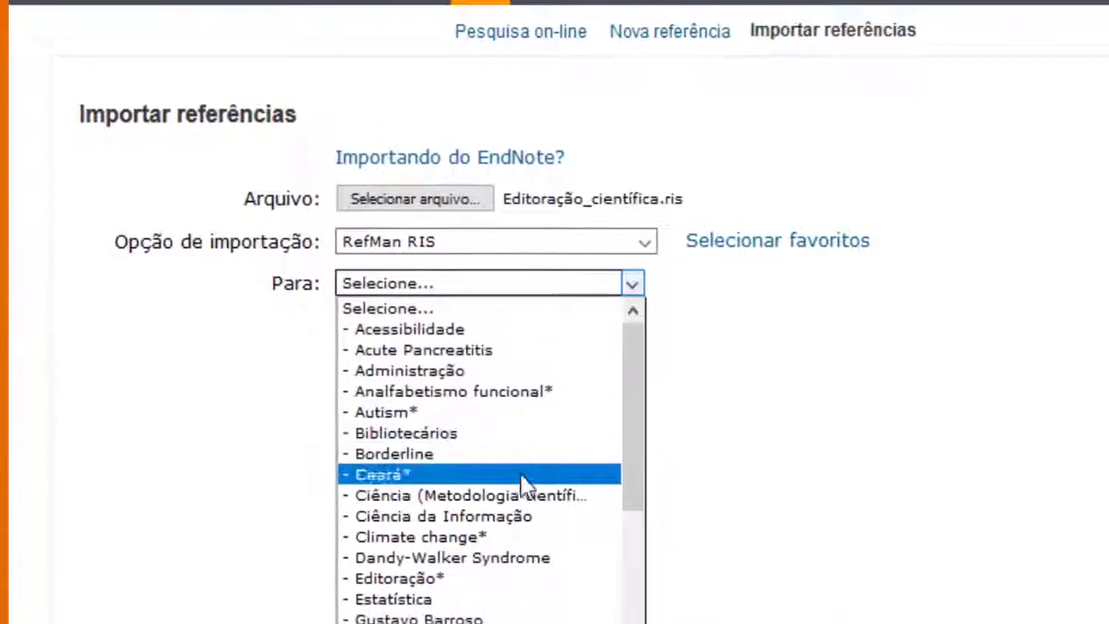
pyautogui.click(443, 579)
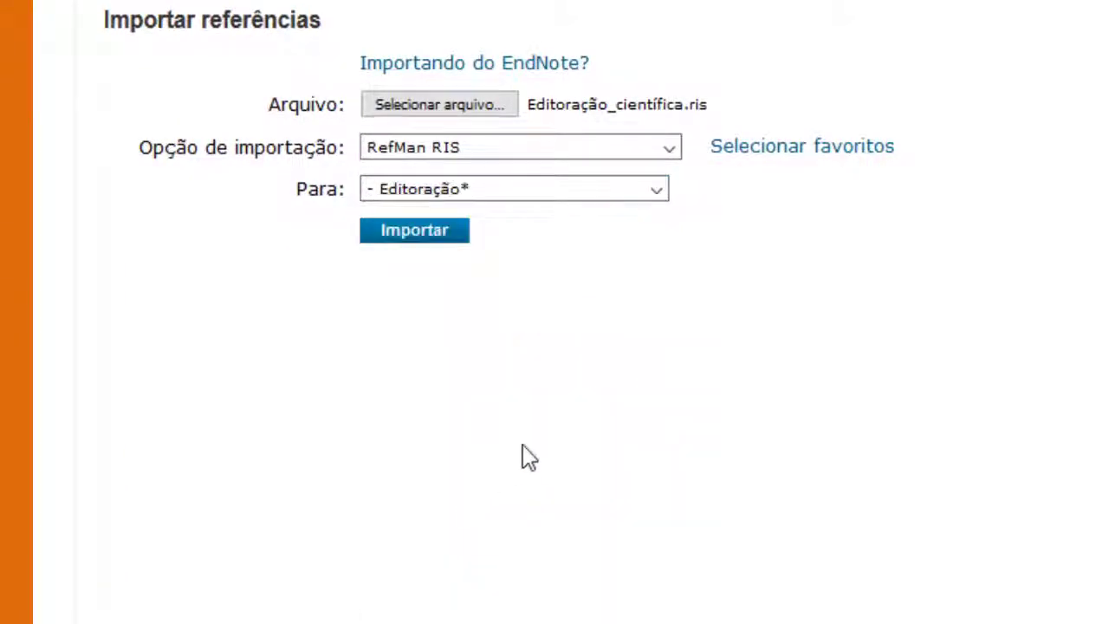
pyautogui.click(443, 233)
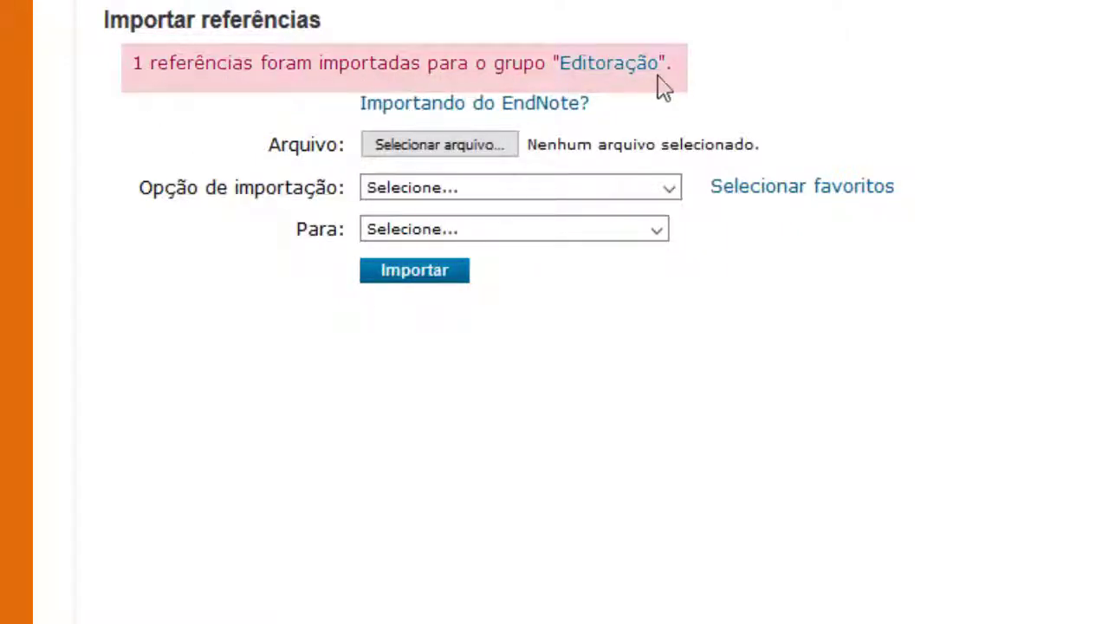
pyautogui.click(597, 63)
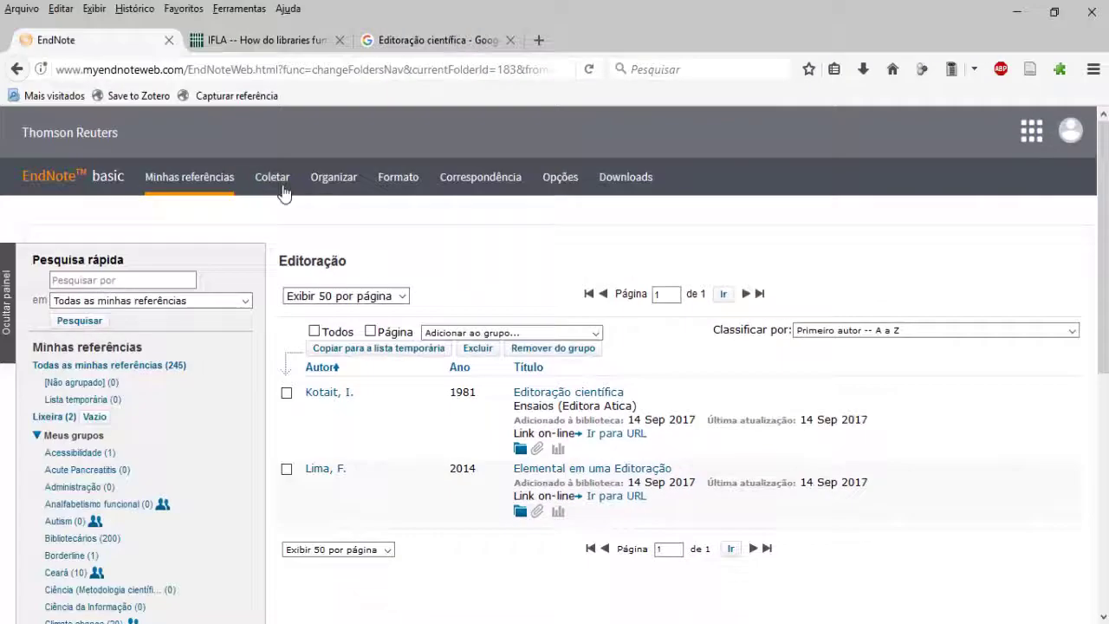
# Step: Find the duplicate references in the library, review the list and delete the preselected duplicates
pyautogui.moveTo(49, 70)
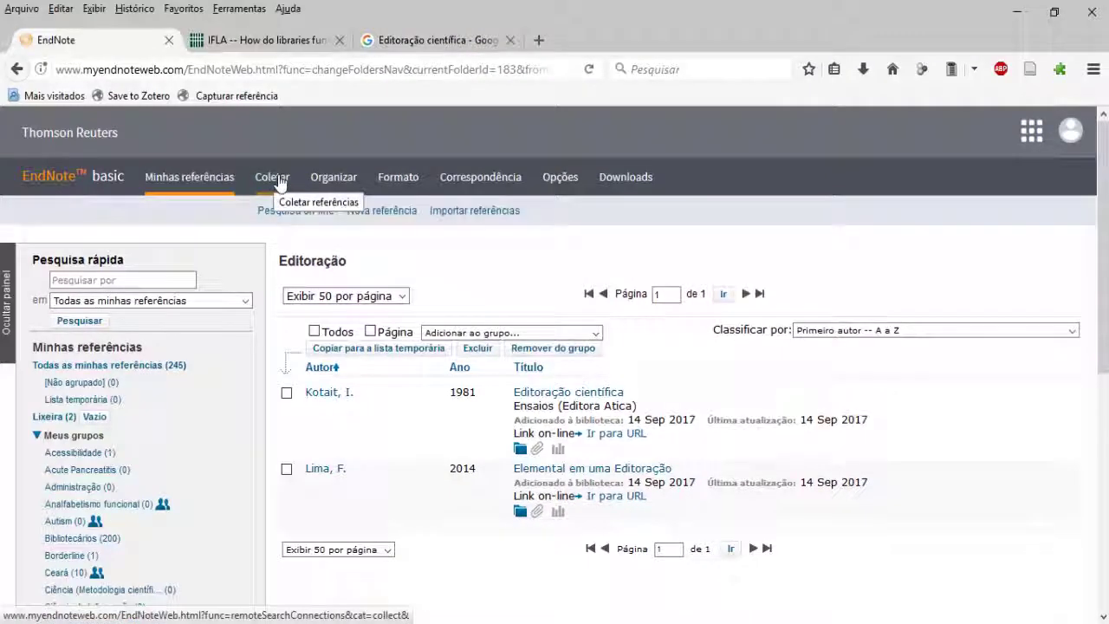
pyautogui.moveTo(322, 178)
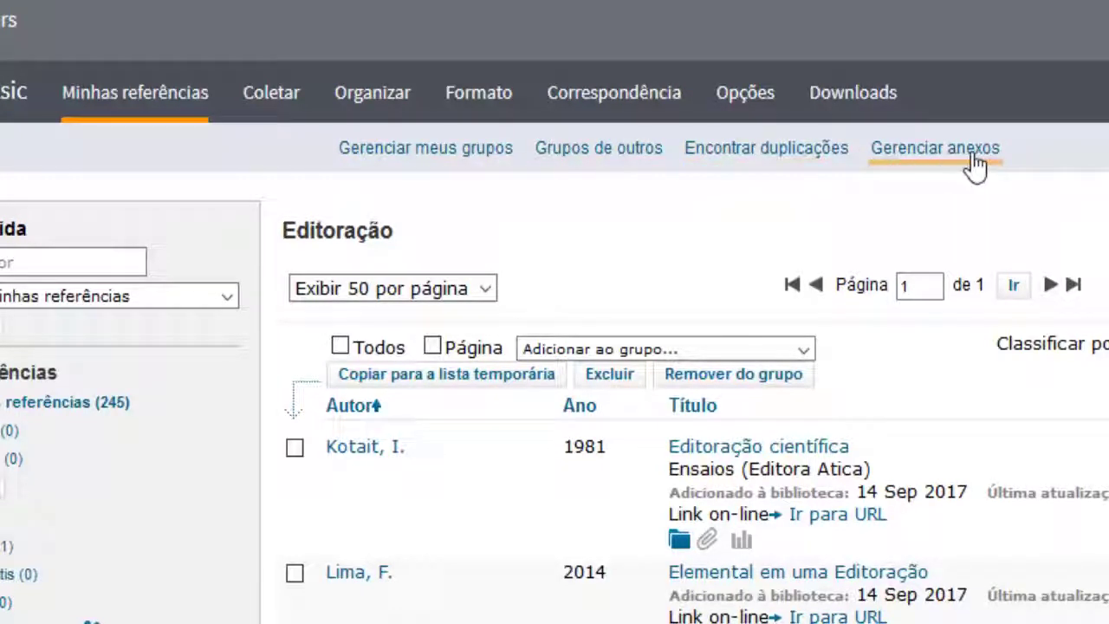
pyautogui.click(788, 156)
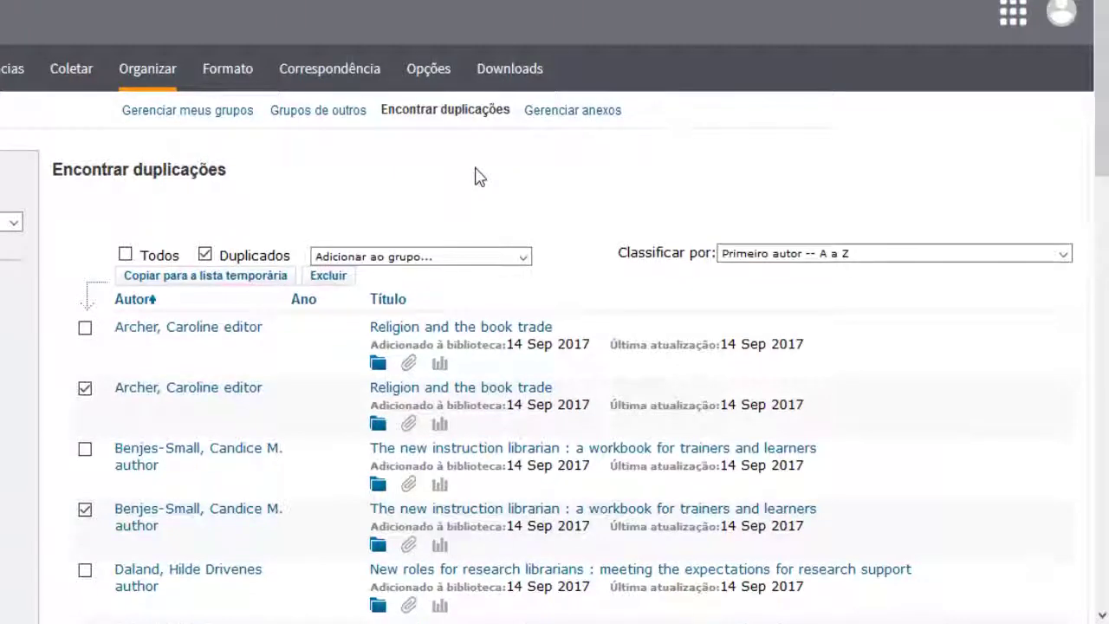
pyautogui.scroll(-2, 477, 176)
pyautogui.scroll(-1, 537, 136)
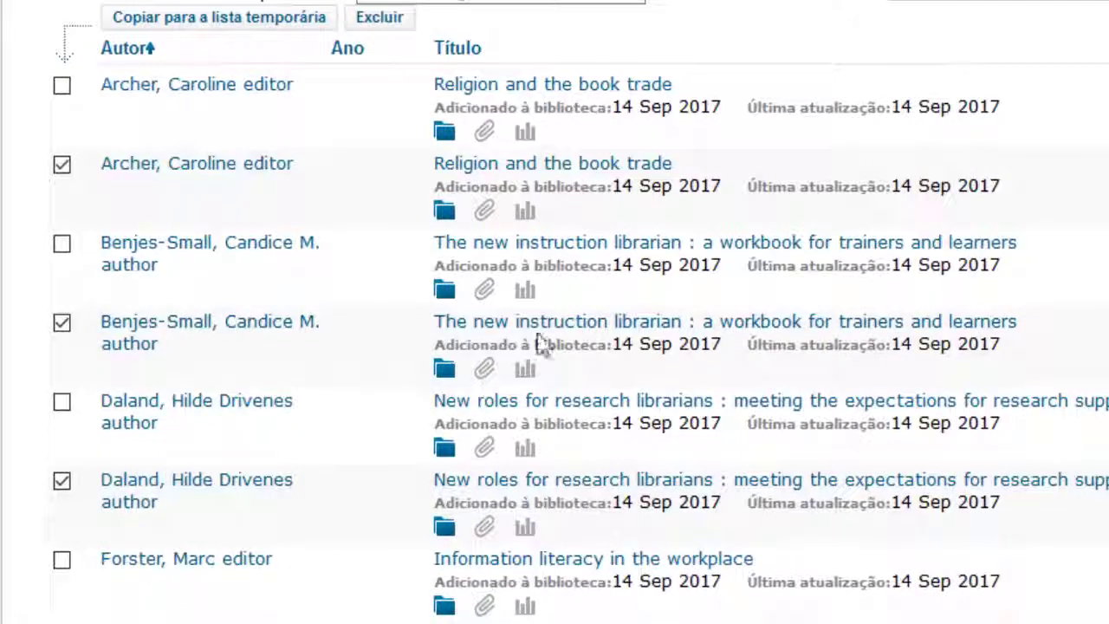
pyautogui.scroll(-3, 586, 338)
pyautogui.scroll(-10, 487, 344)
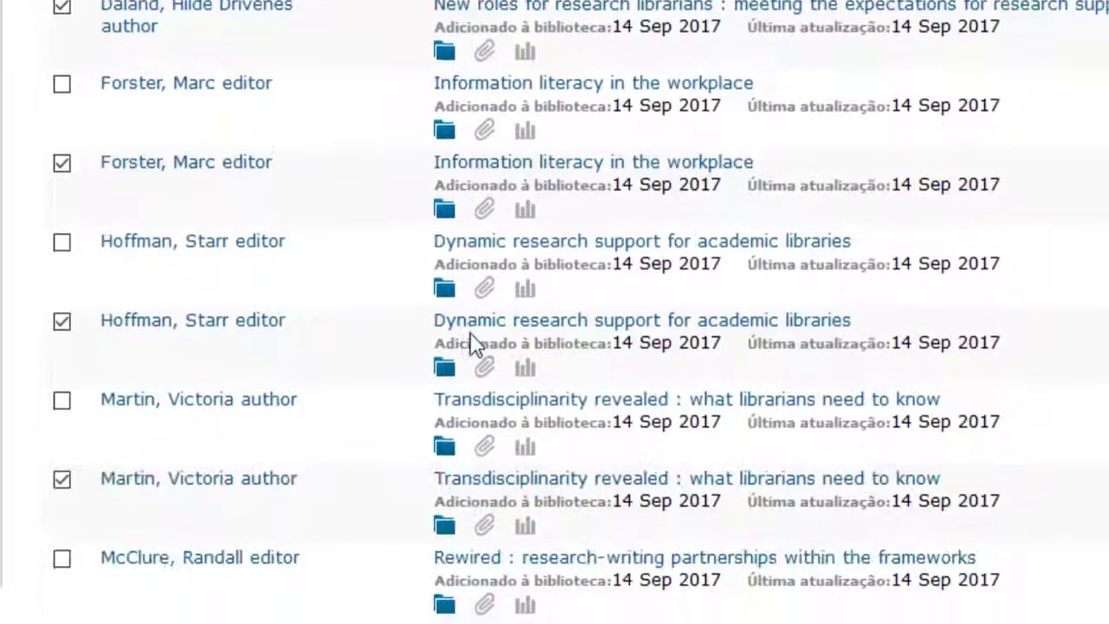
pyautogui.scroll(-4, 483, 344)
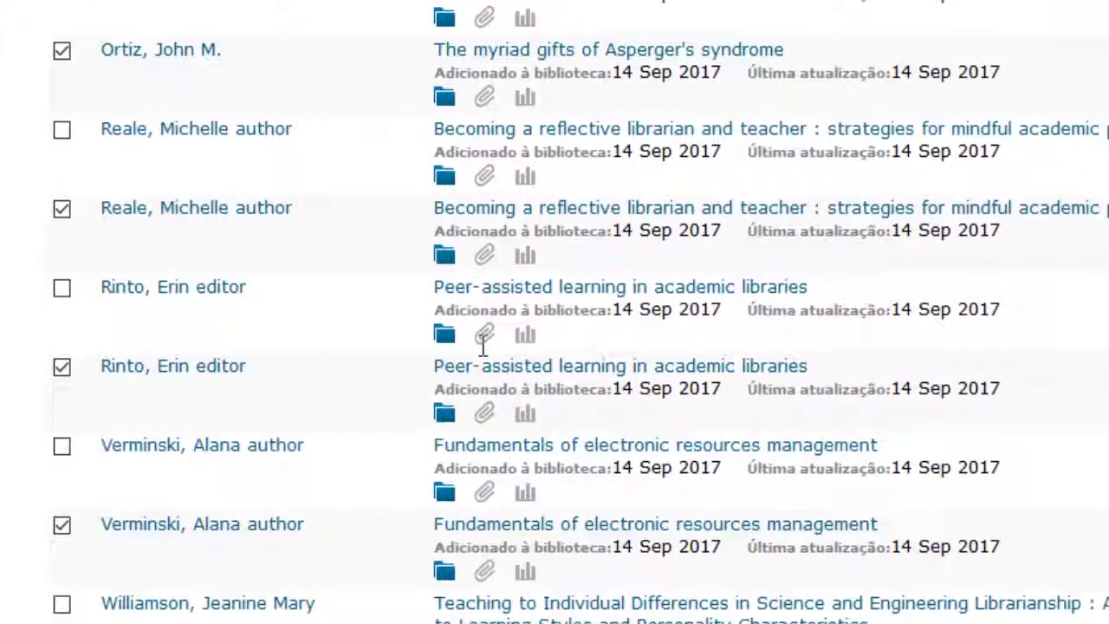
pyautogui.scroll(1, 482, 344)
pyautogui.scroll(20, 482, 344)
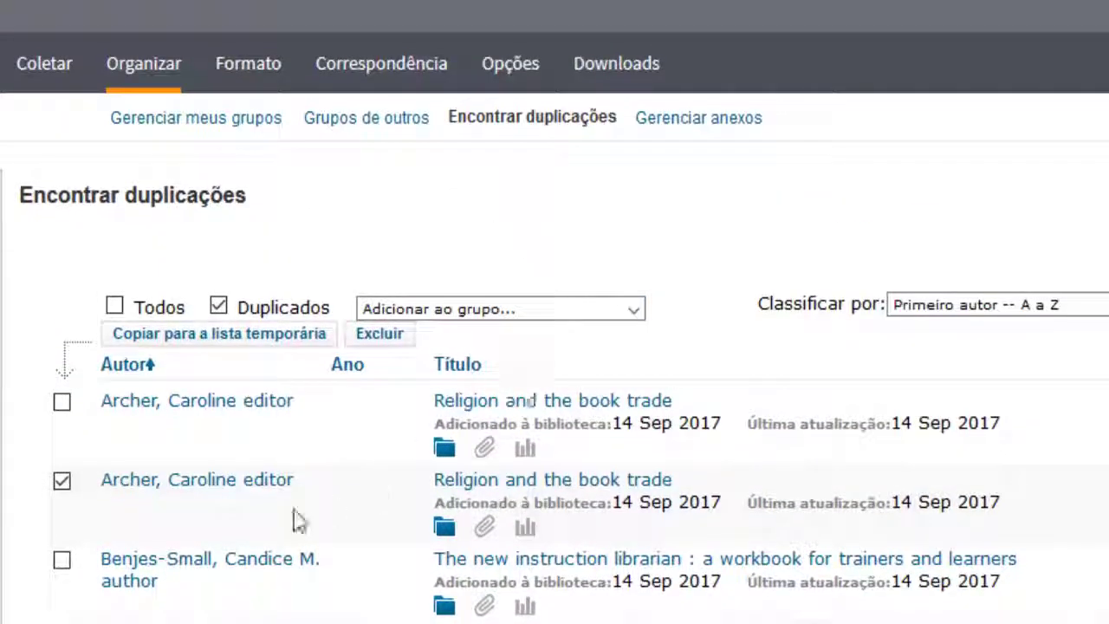
pyautogui.click(404, 341)
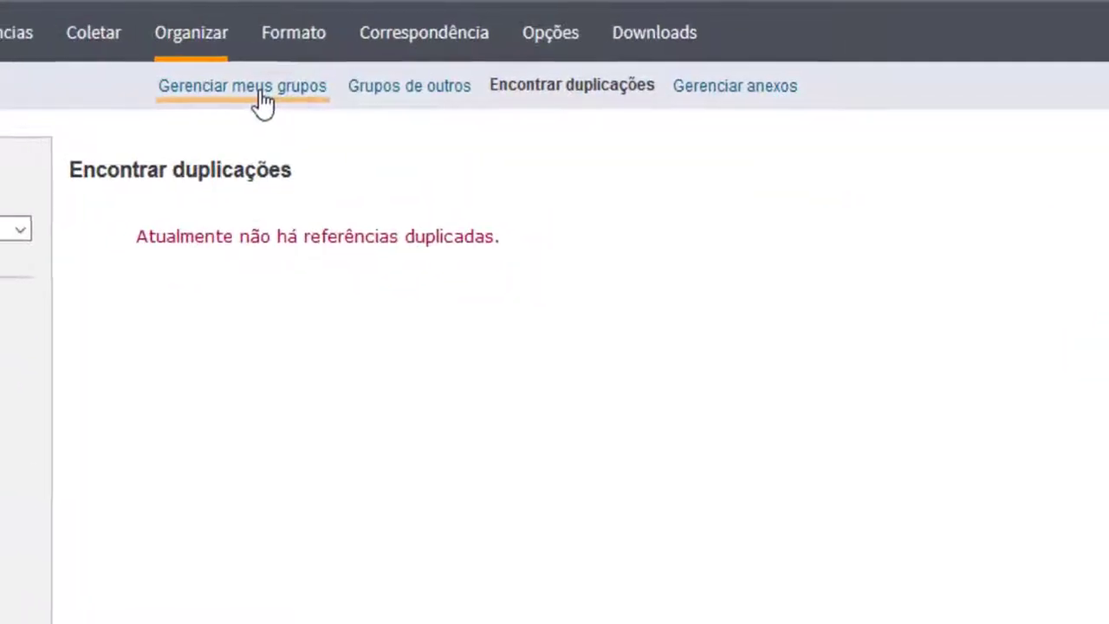
# Step: Open the management list of own groups, review it and stop sharing the group "Analfabetismo funcional"
pyautogui.click(246, 95)
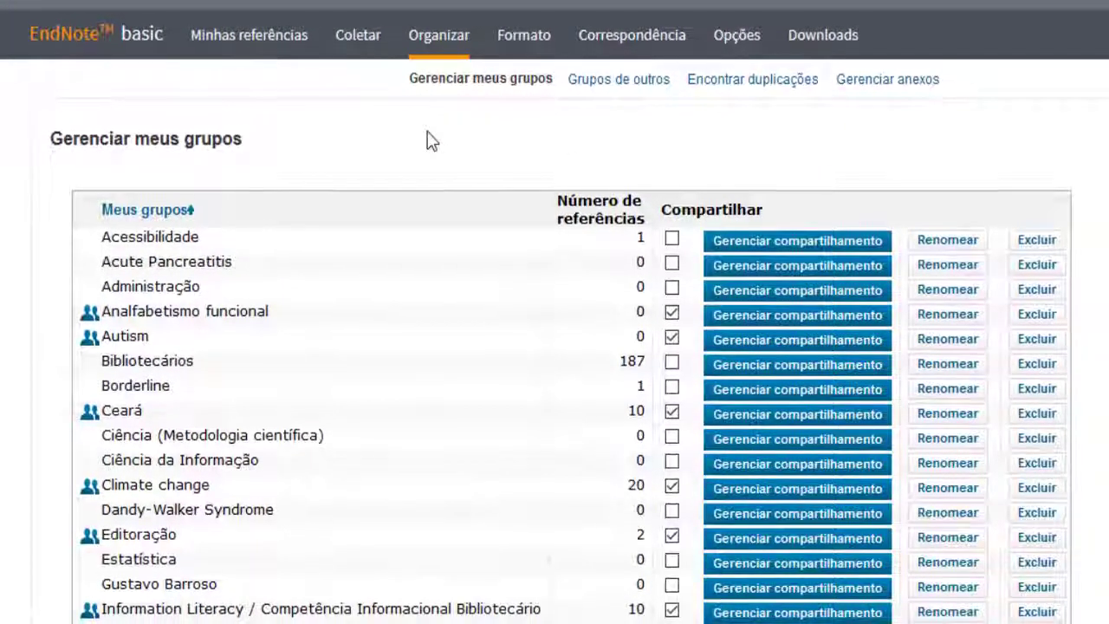
pyautogui.scroll(-2, 431, 141)
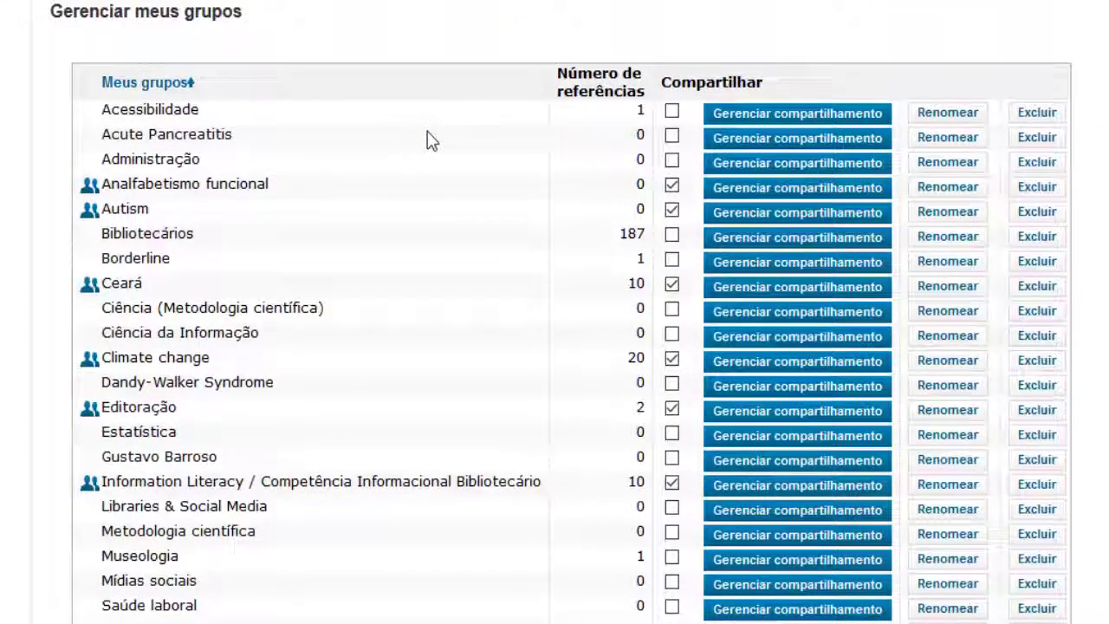
pyautogui.scroll(-2, 431, 146)
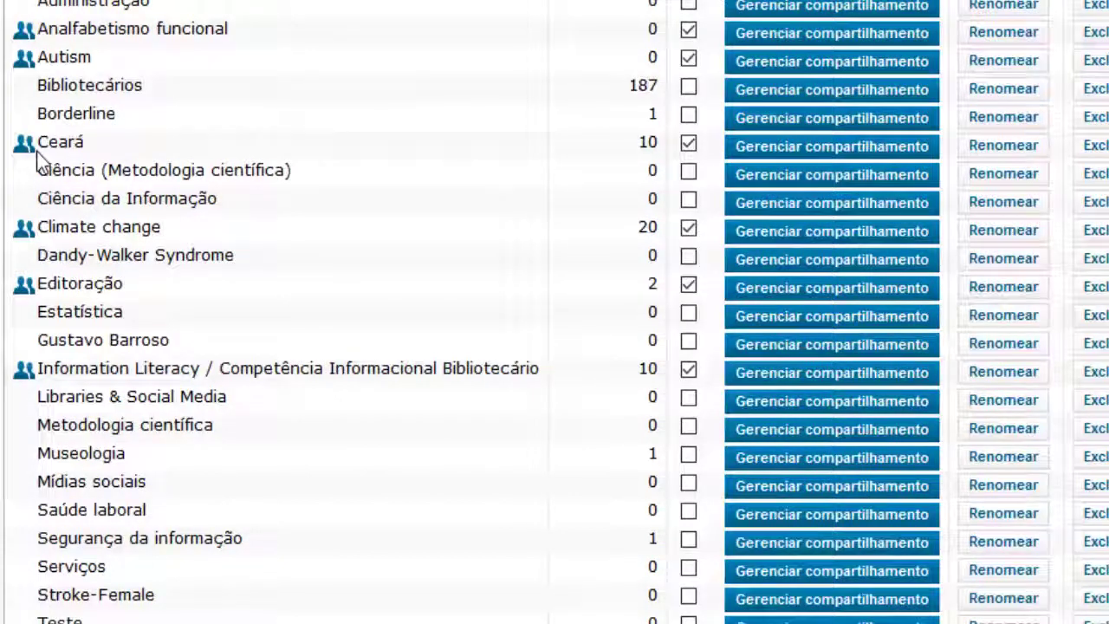
pyautogui.moveTo(26, 149)
pyautogui.scroll(1, 359, 248)
pyautogui.scroll(3, 361, 255)
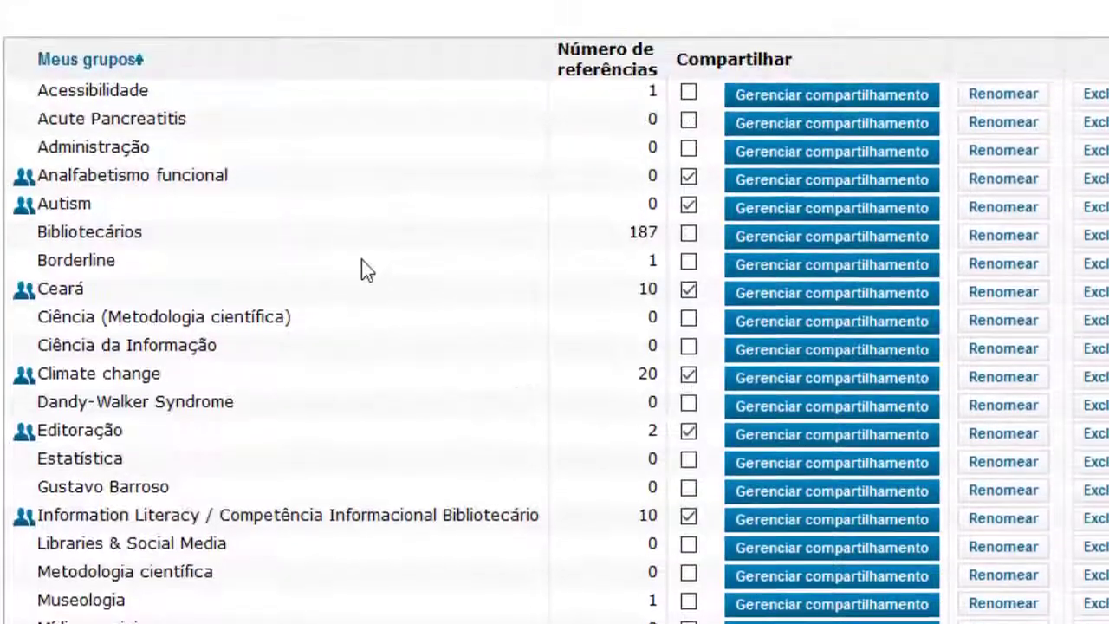
pyautogui.click(689, 180)
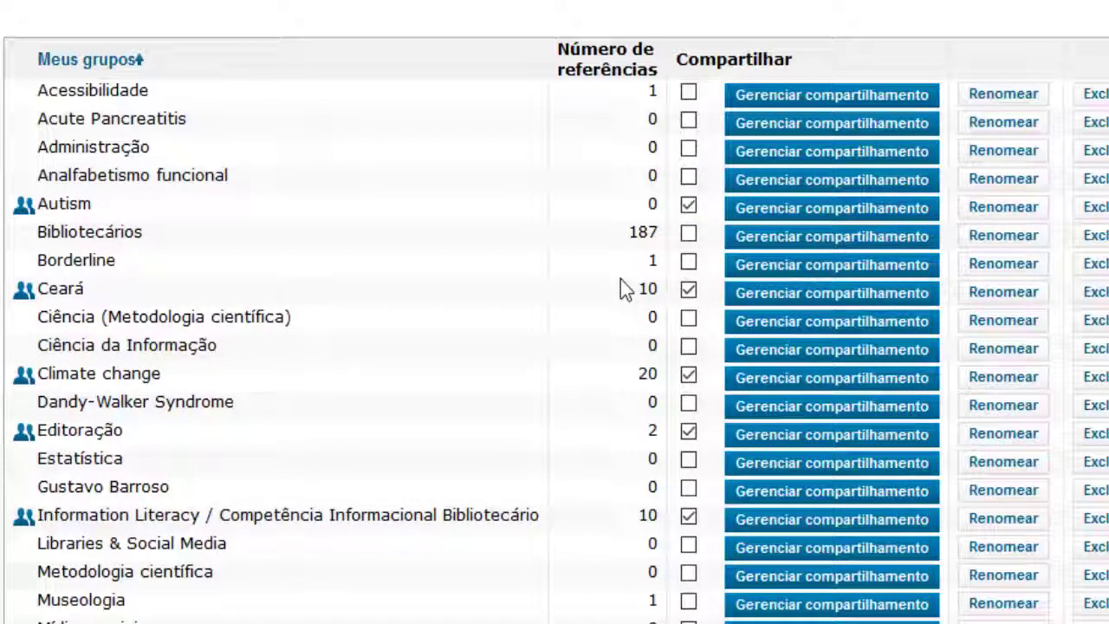
# Step: Open the sharing settings of "Information Literacy / Competência Informacional Bibliotecário" and give all listed e-mail addresses read and write access
pyautogui.scroll(-3, 554, 323)
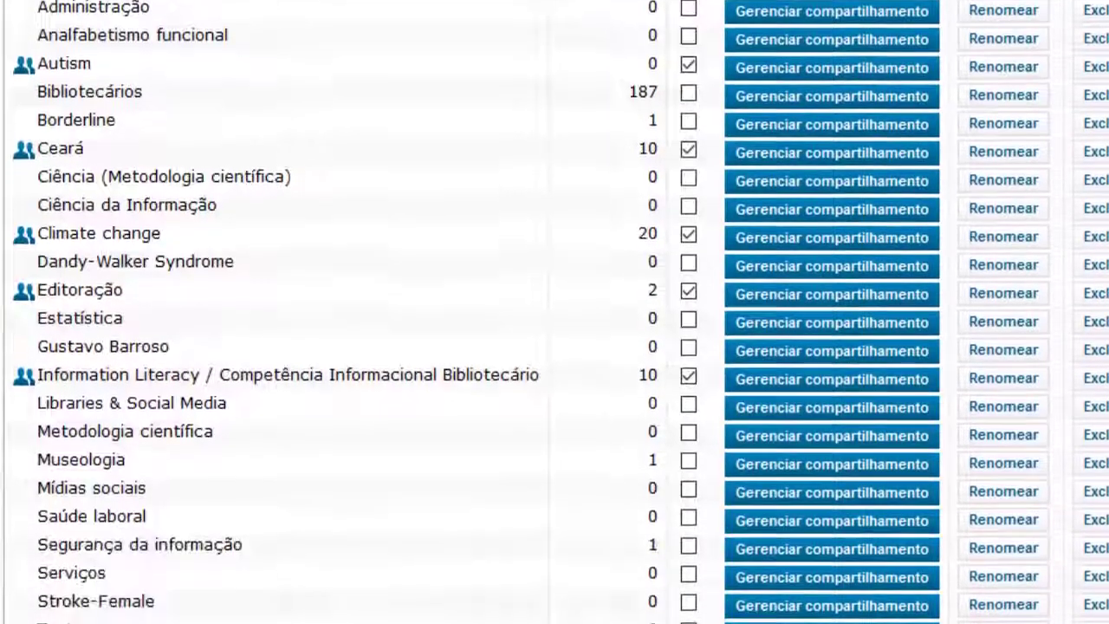
pyautogui.scroll(-3, 554, 322)
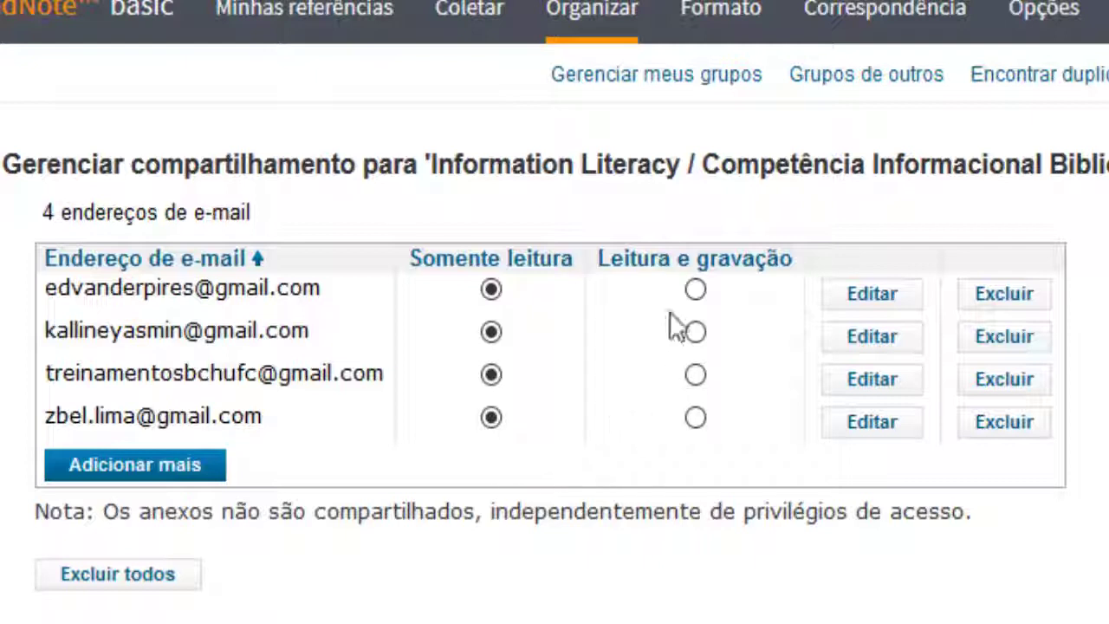
pyautogui.click(694, 288)
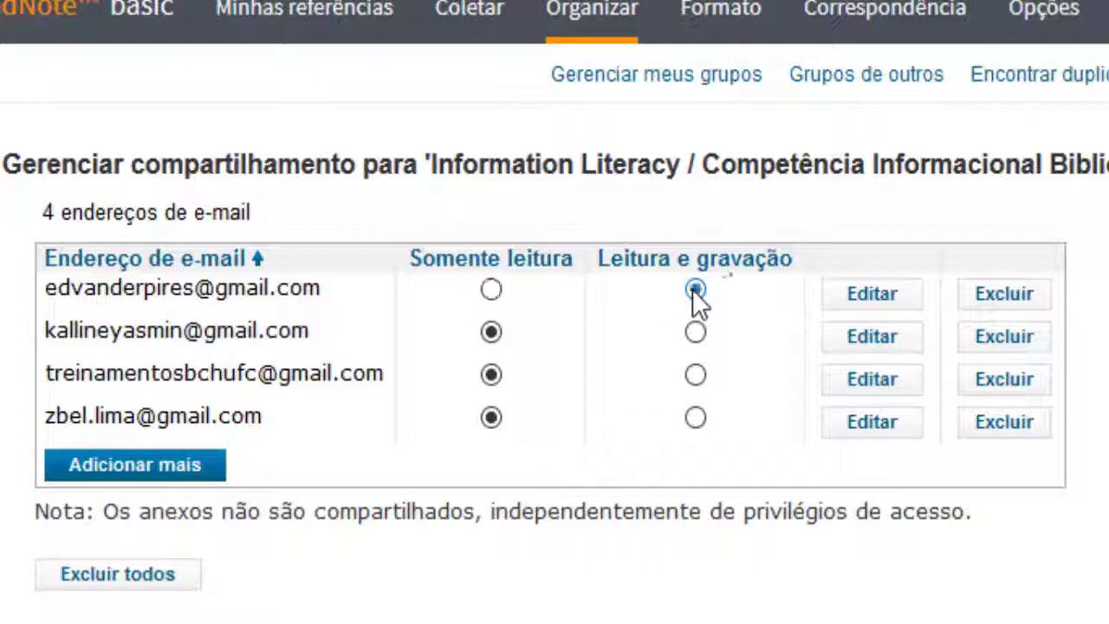
pyautogui.click(695, 333)
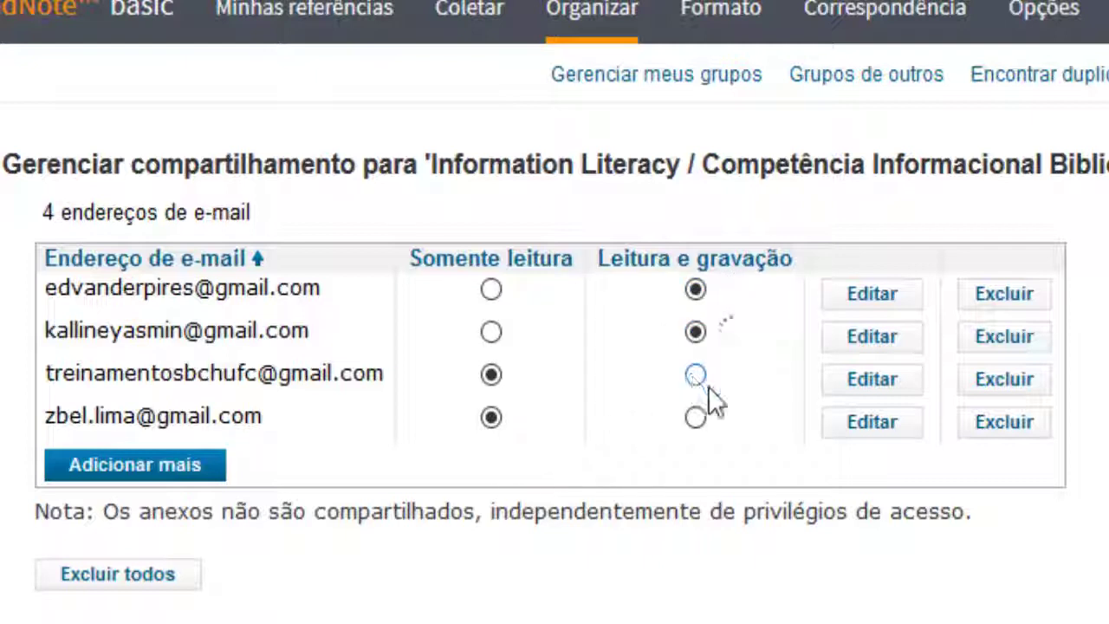
pyautogui.click(697, 375)
pyautogui.click(698, 418)
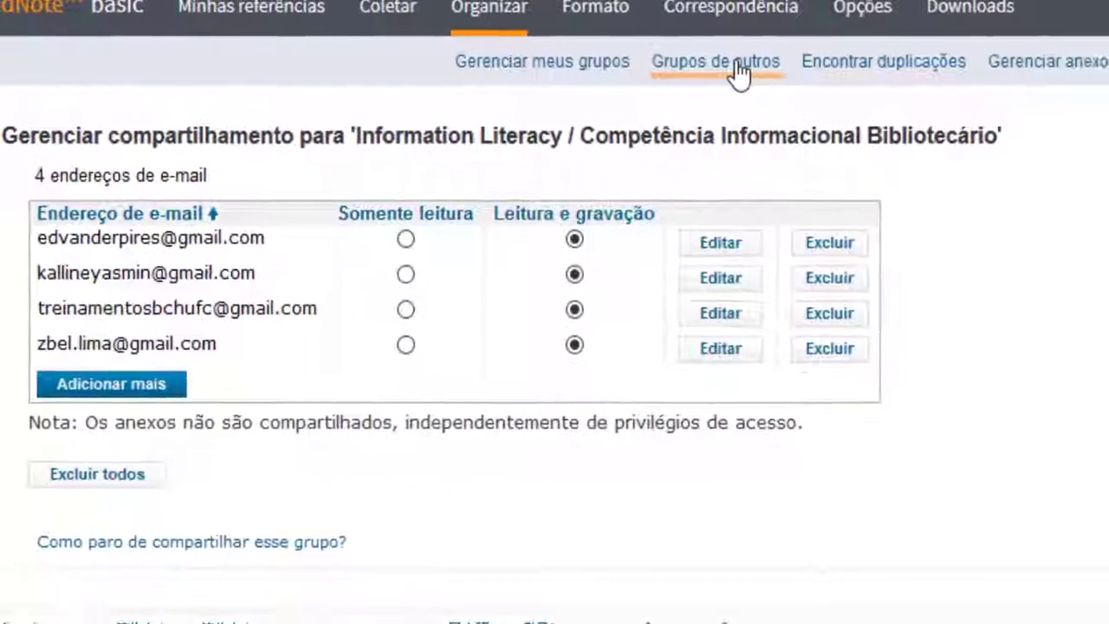
# Step: Open the list of groups shared by others and check the owner of the "LaTeX" group
pyautogui.click(818, 81)
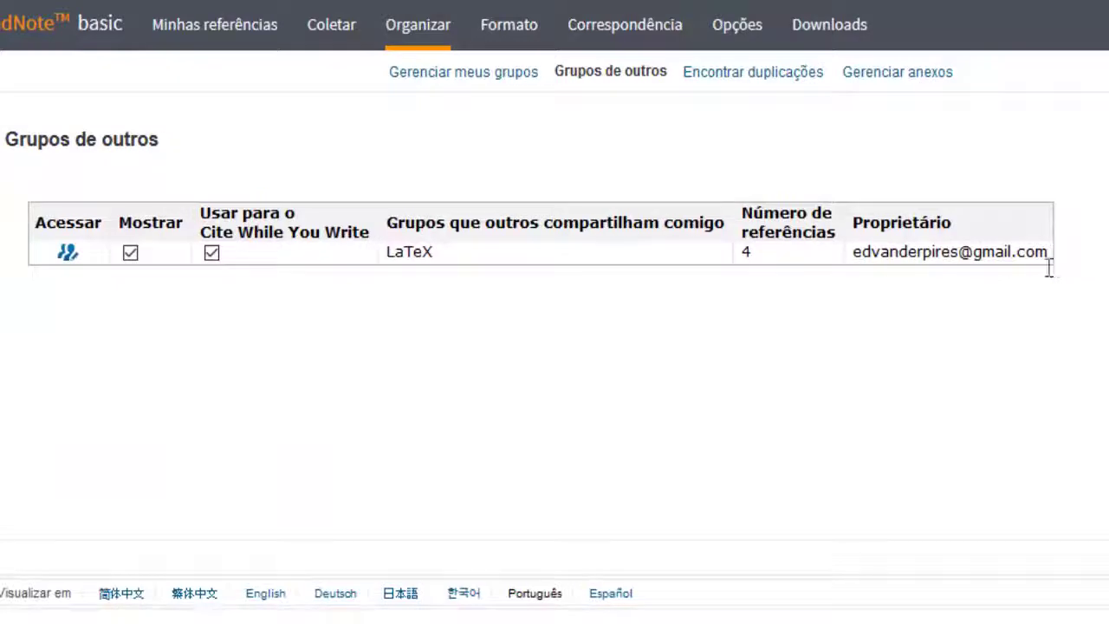
pyautogui.moveTo(1050, 266); pyautogui.dragTo(854, 265)
pyautogui.click(959, 244)
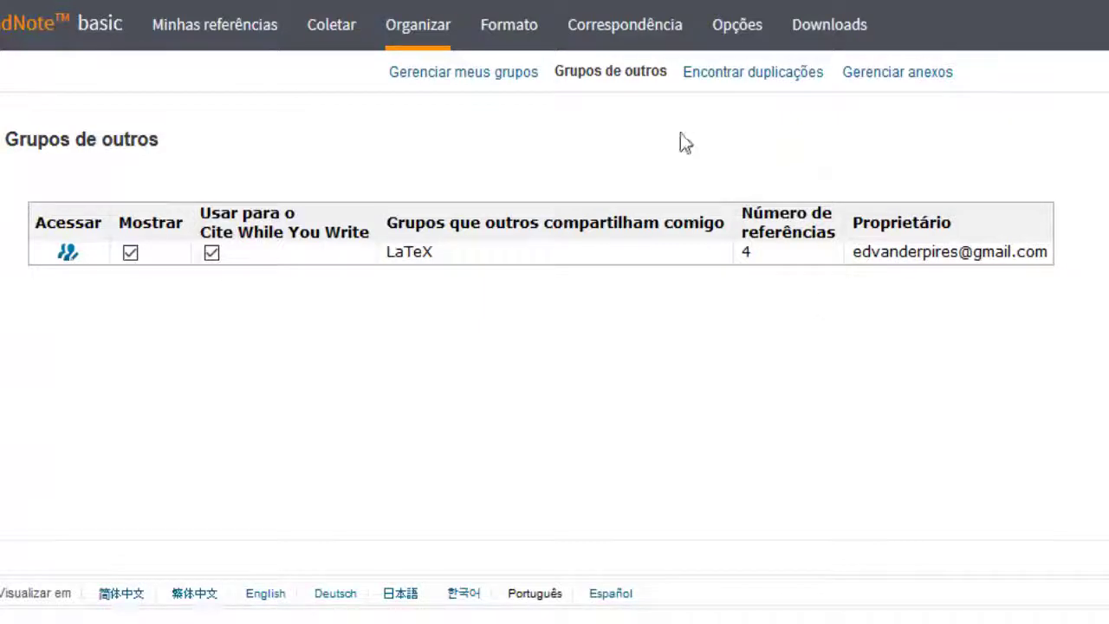
# Step: Open the attachment management page and check the storage space available for attachments
pyautogui.moveTo(532, 42)
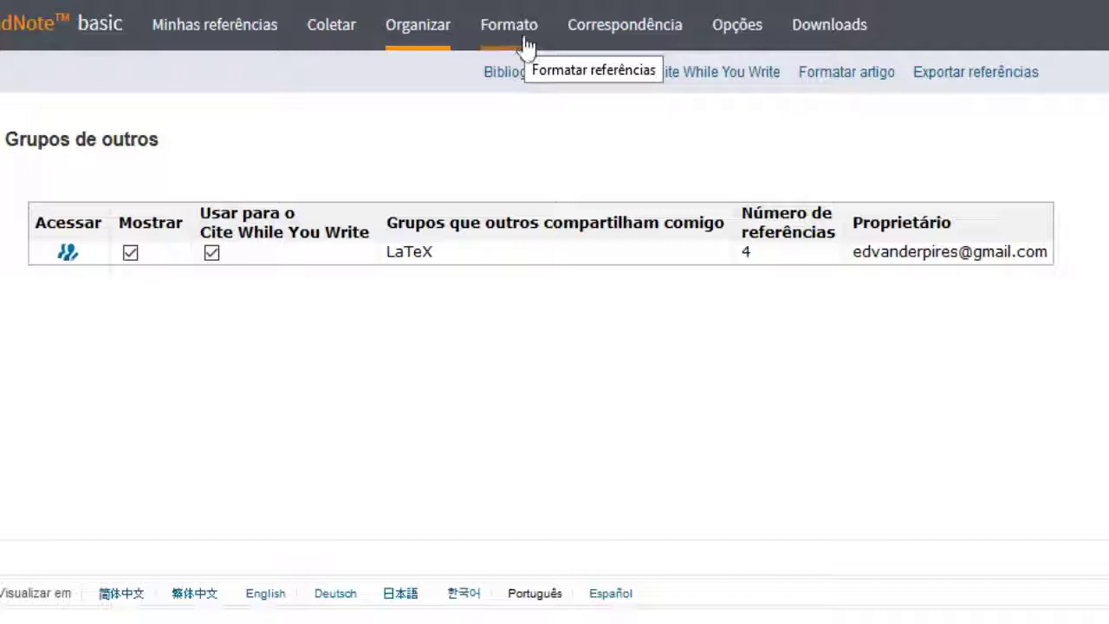
pyautogui.moveTo(444, 39)
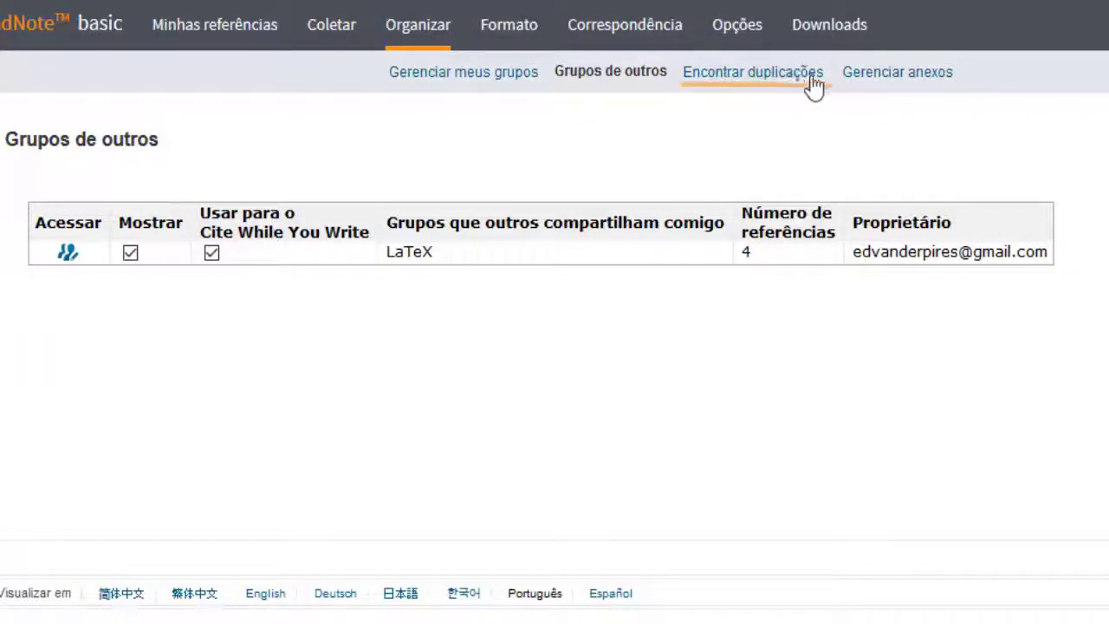
pyautogui.click(933, 77)
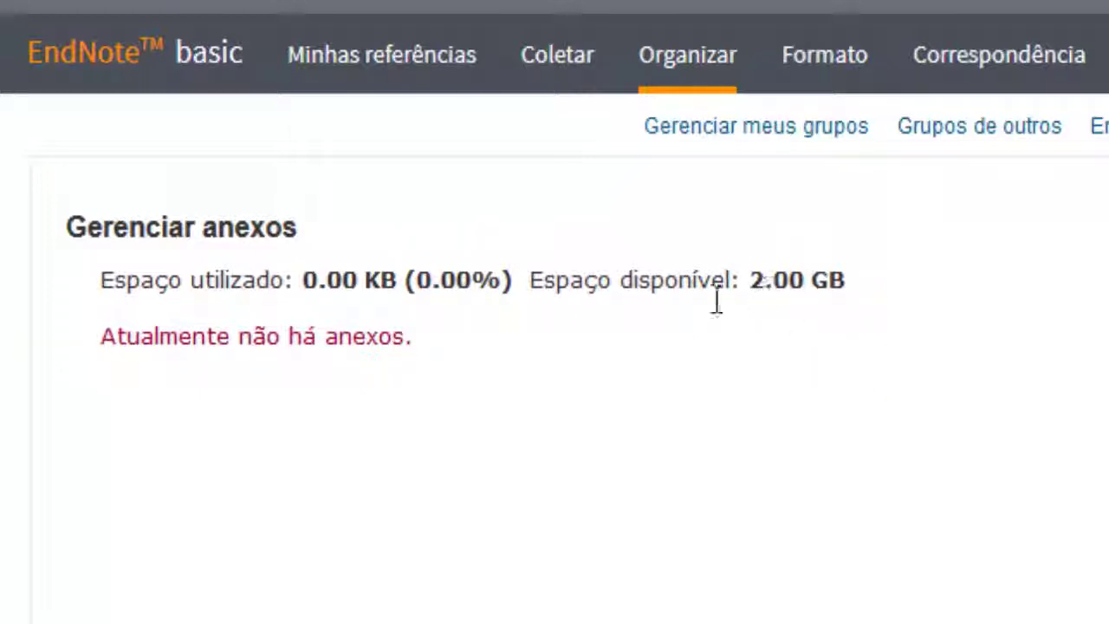
pyautogui.moveTo(530, 286); pyautogui.dragTo(854, 294)
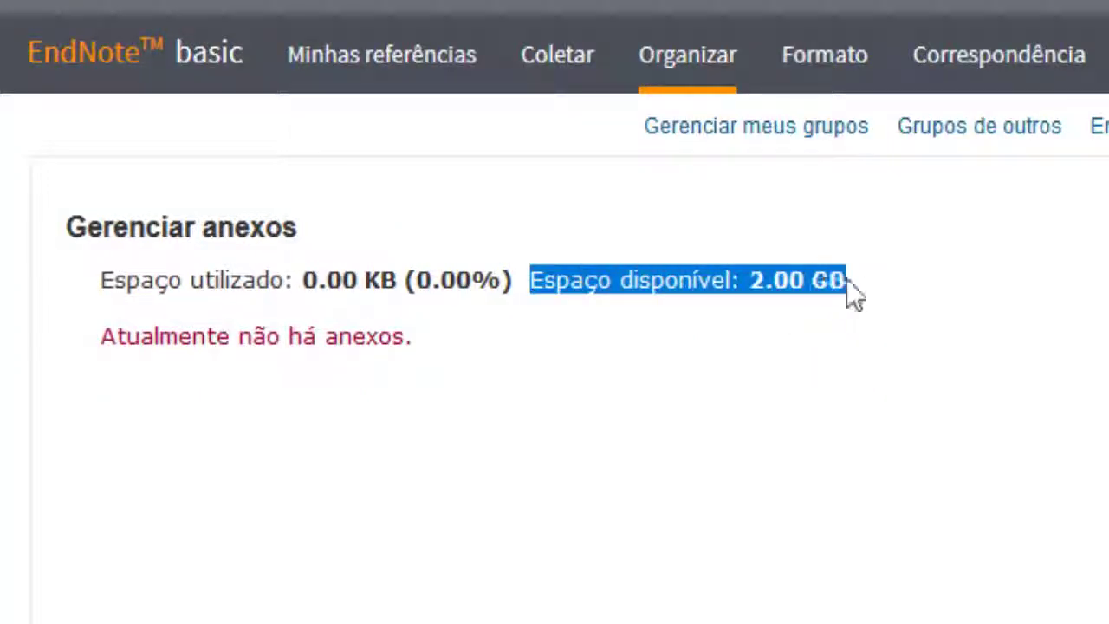
pyautogui.click(861, 306)
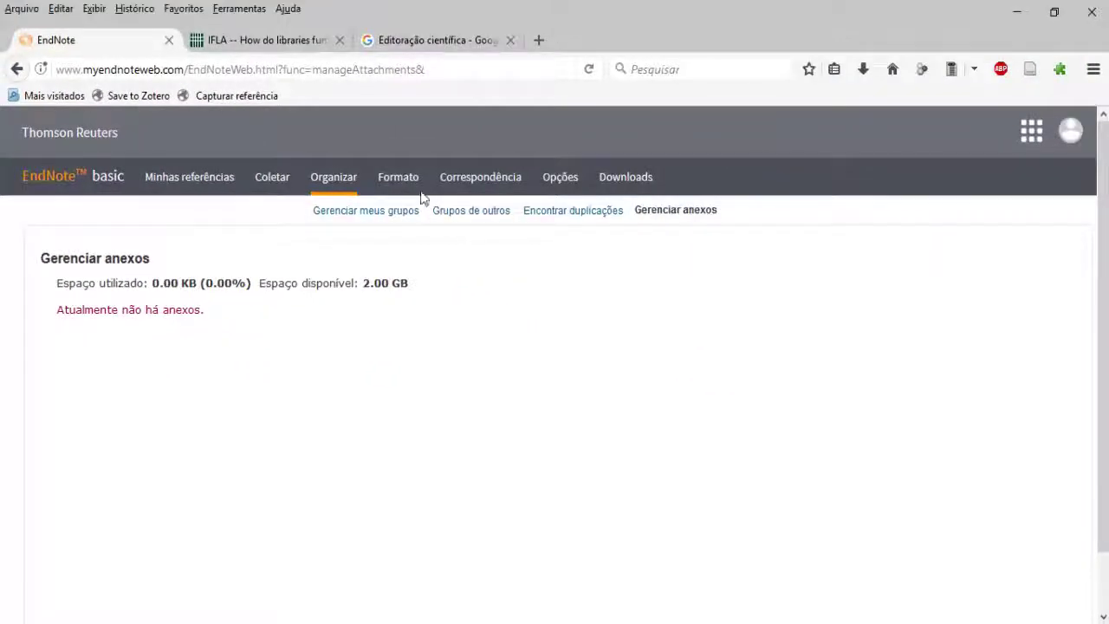
# Step: Set up a bibliography of the group "Bibliotecários" in the ABNT (Author-Date) English style with HTML as file format
pyautogui.moveTo(416, 191)
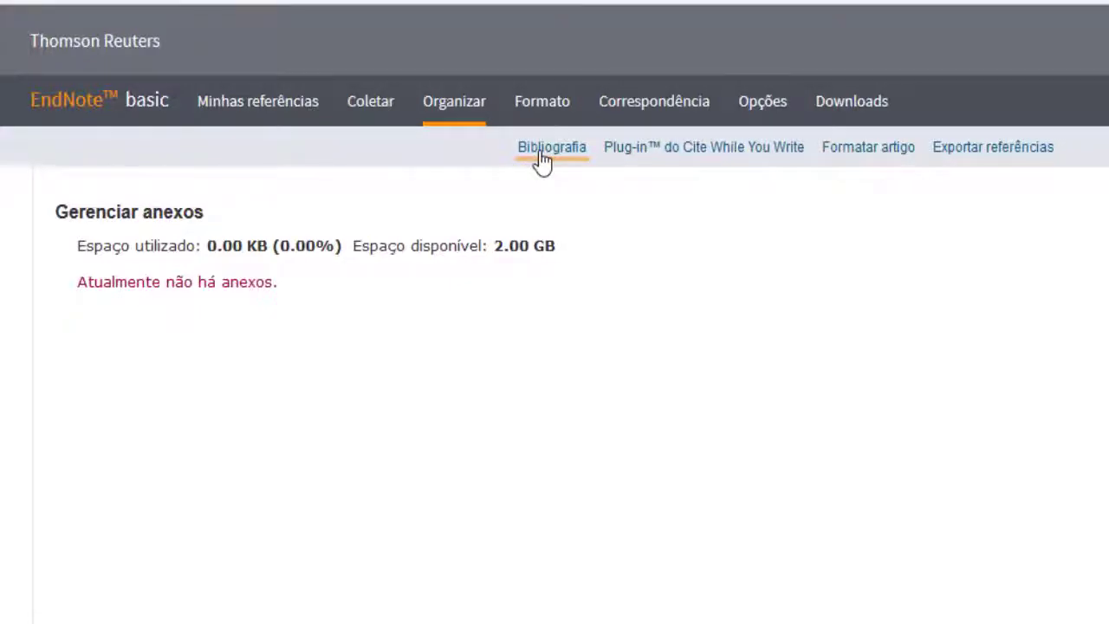
pyautogui.click(541, 153)
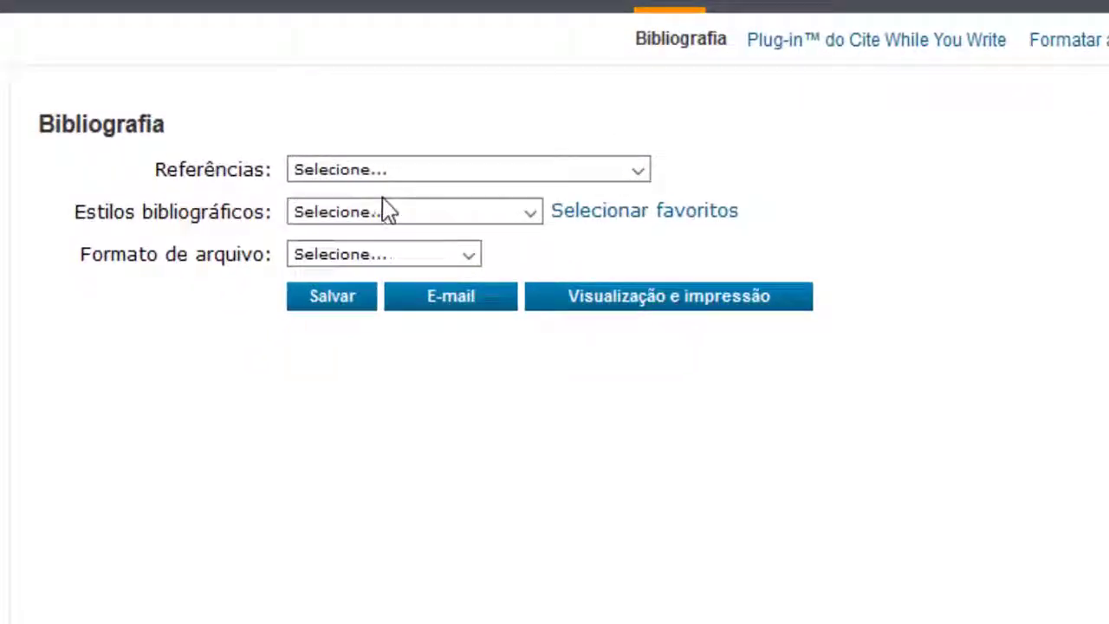
pyautogui.click(400, 213)
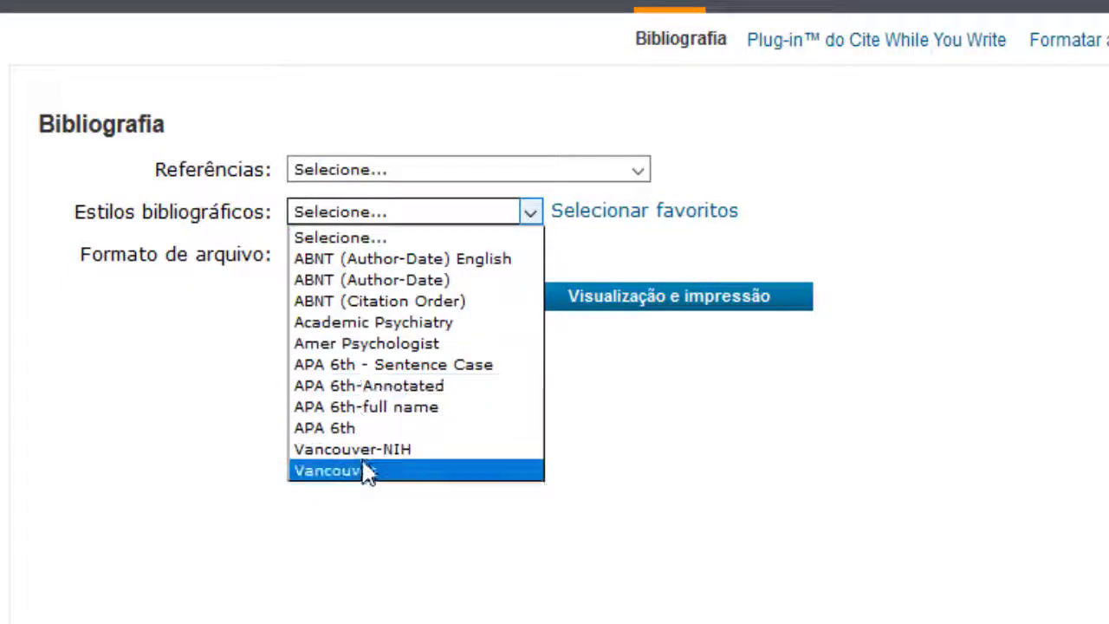
pyautogui.click(425, 258)
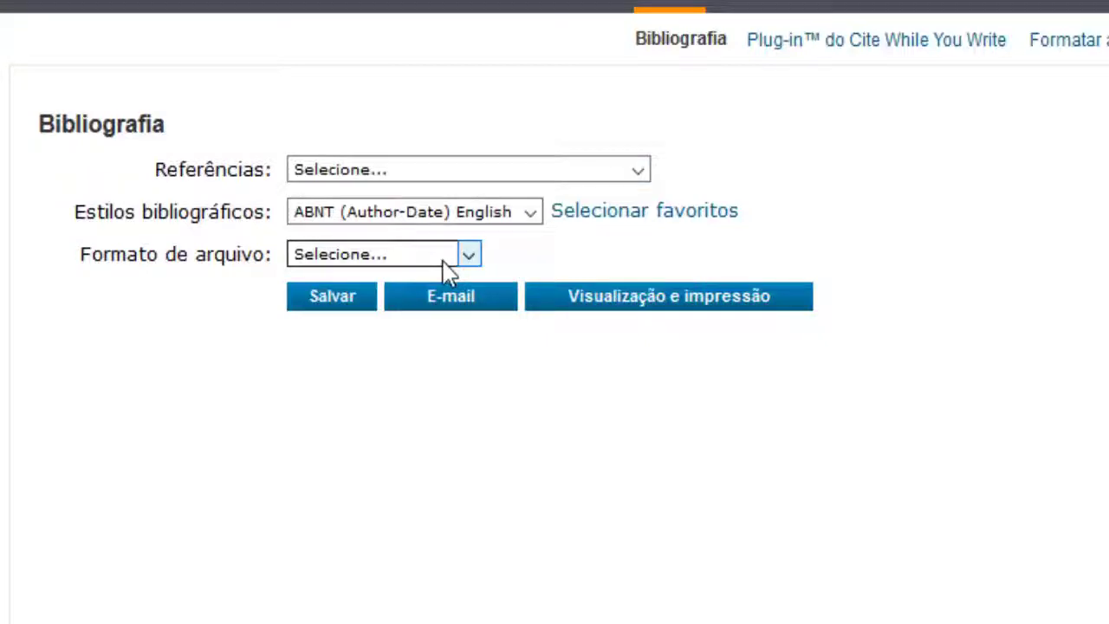
pyautogui.click(443, 259)
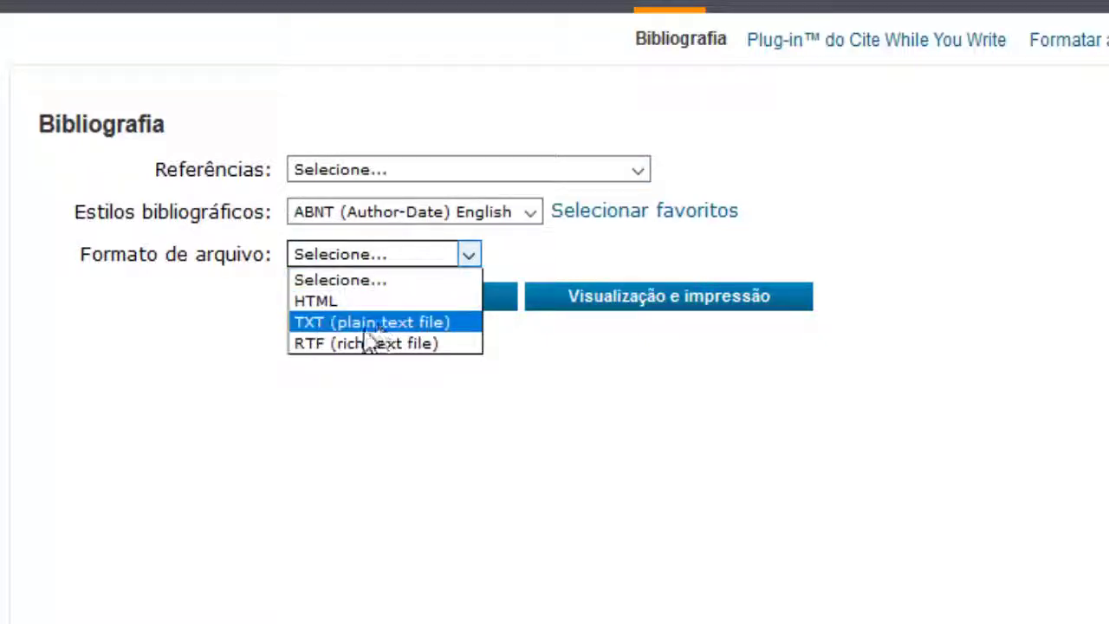
pyautogui.click(325, 303)
pyautogui.click(325, 303)
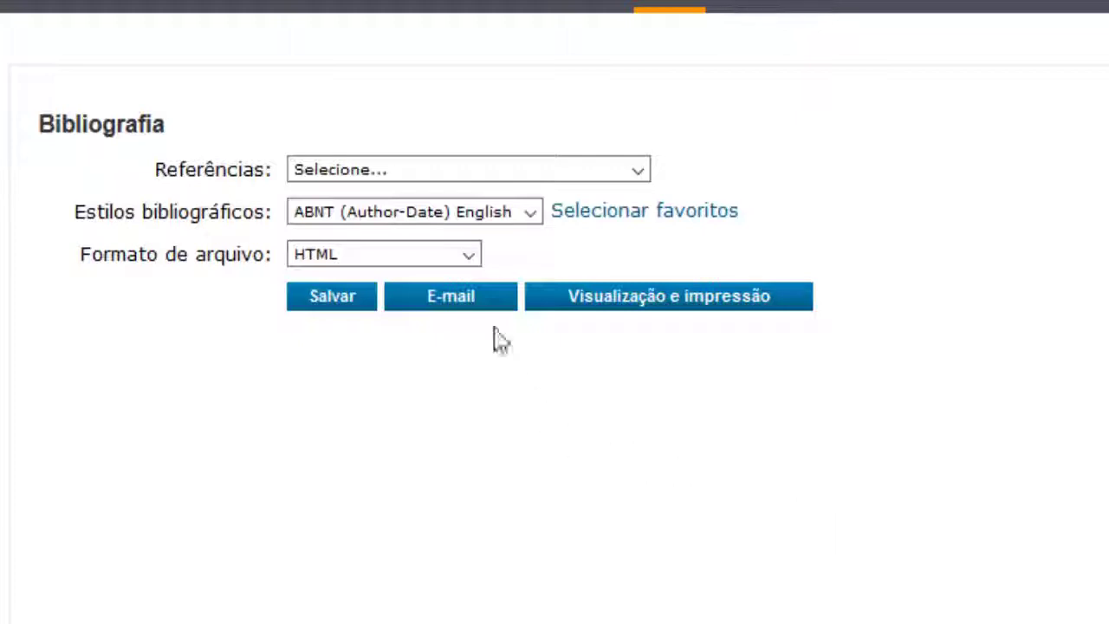
pyautogui.click(639, 172)
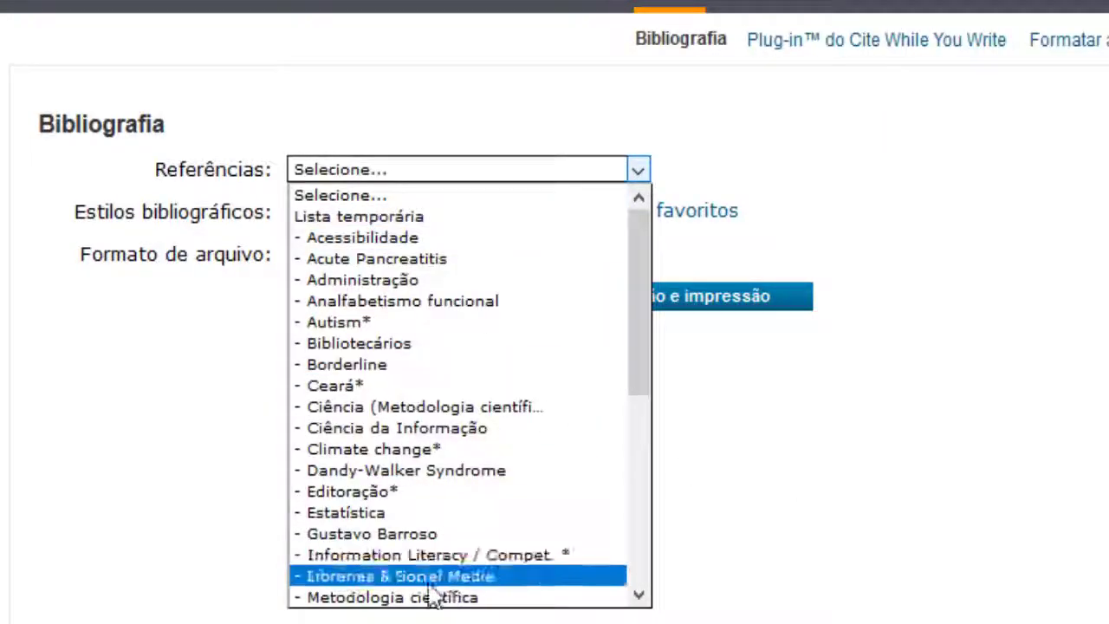
pyautogui.click(382, 346)
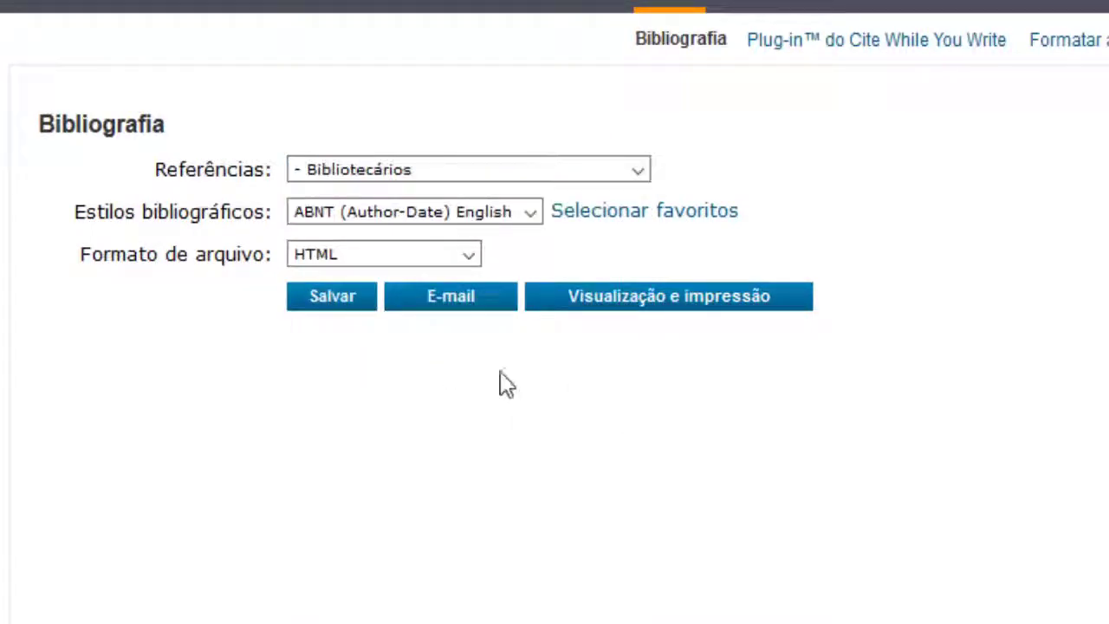
# Step: Open the print preview of the bibliography and examine how its references are formatted
pyautogui.click(689, 303)
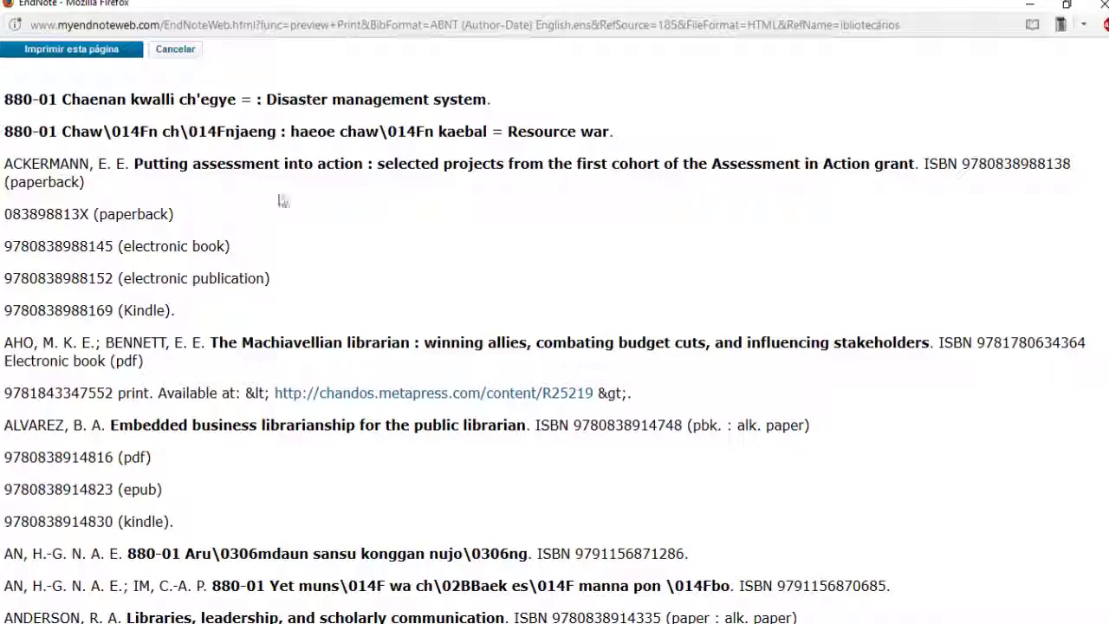
pyautogui.scroll(-4, 537, 252)
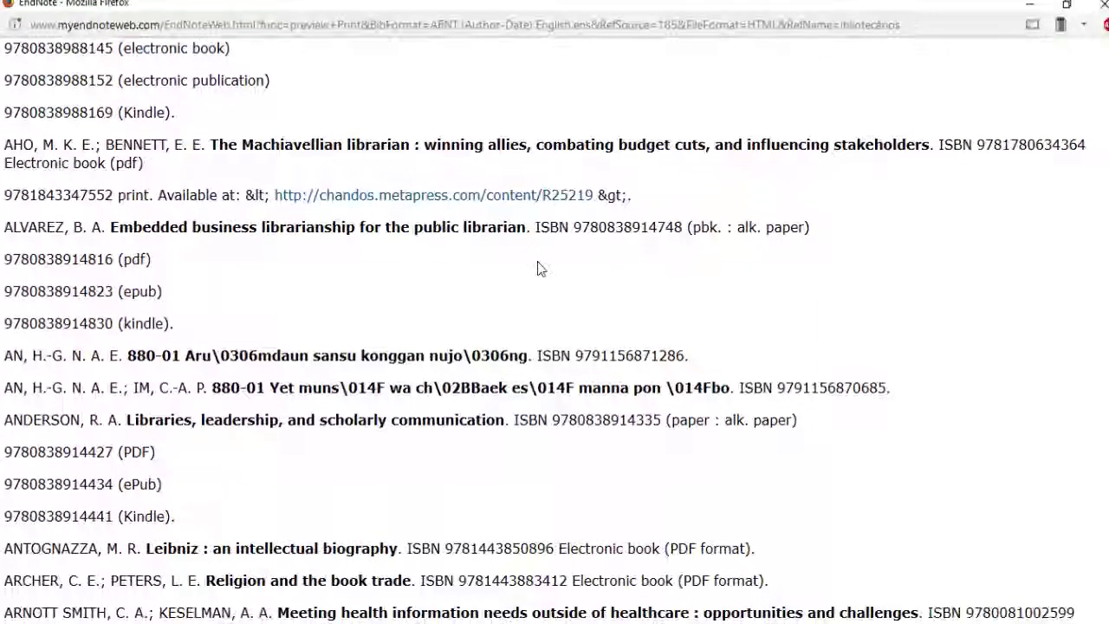
pyautogui.scroll(-5, 537, 268)
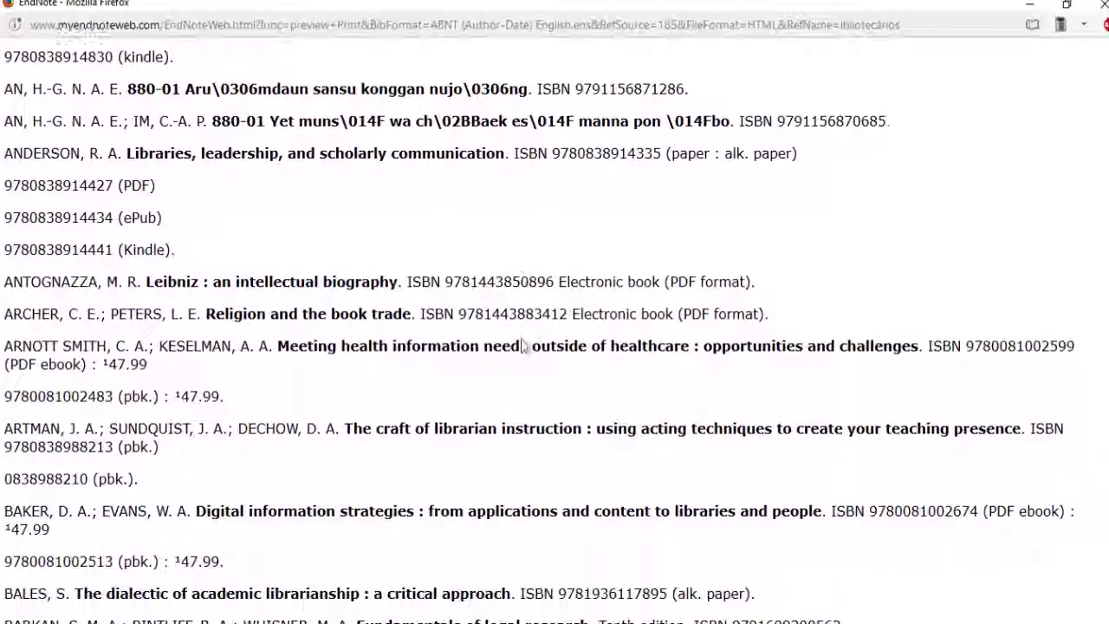
pyautogui.scroll(-3, 524, 345)
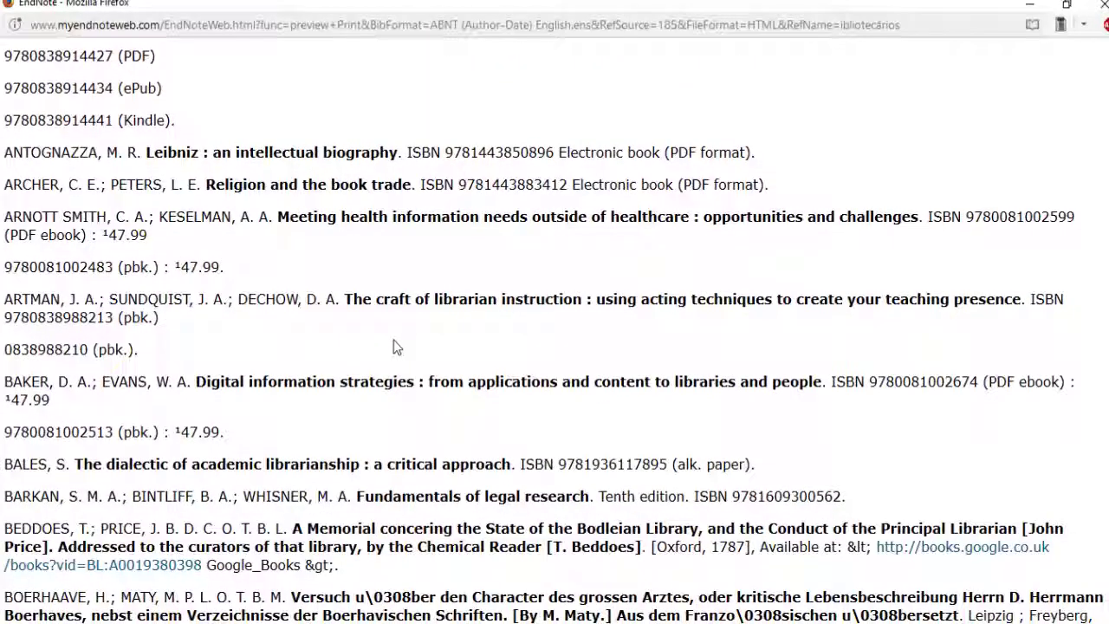
pyautogui.scroll(1, 364, 340)
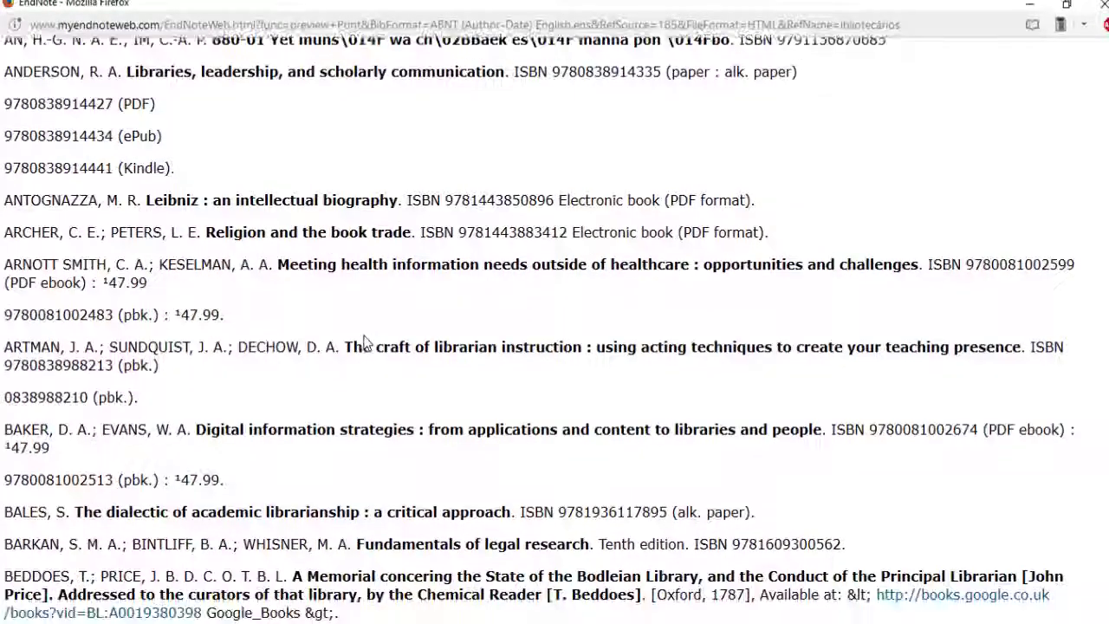
pyautogui.scroll(-1, 363, 342)
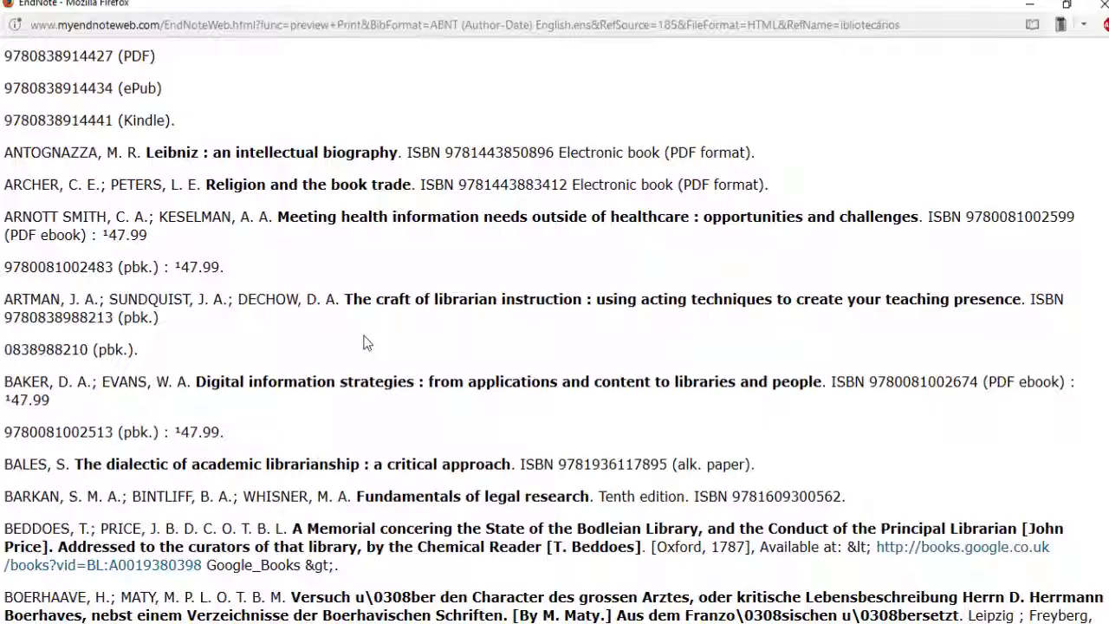
pyautogui.scroll(-2, 364, 342)
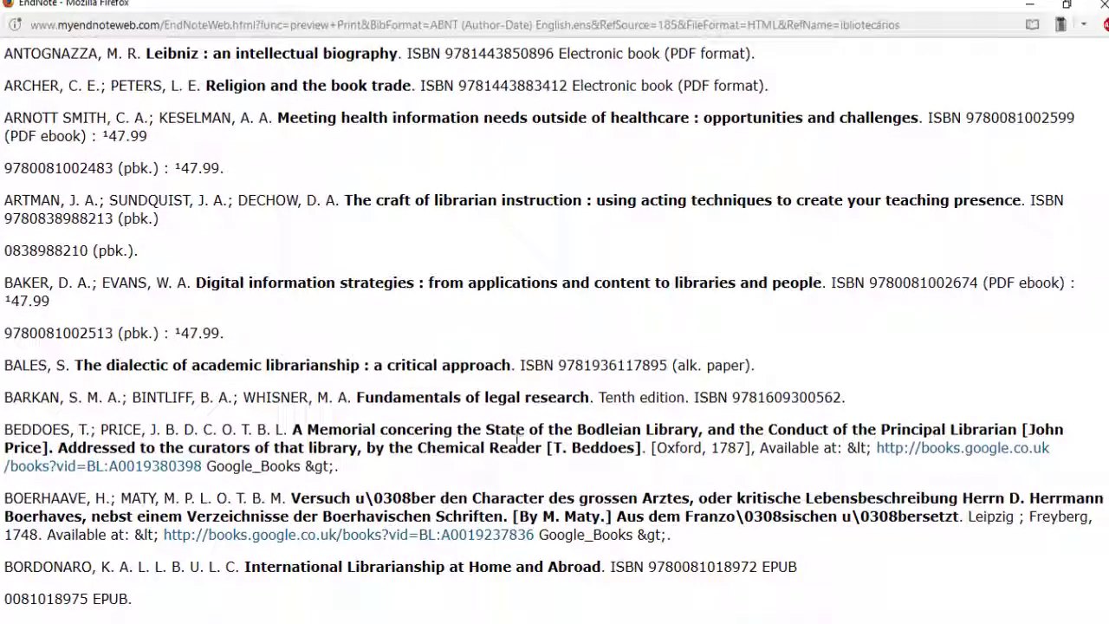
pyautogui.scroll(12, 289, 401)
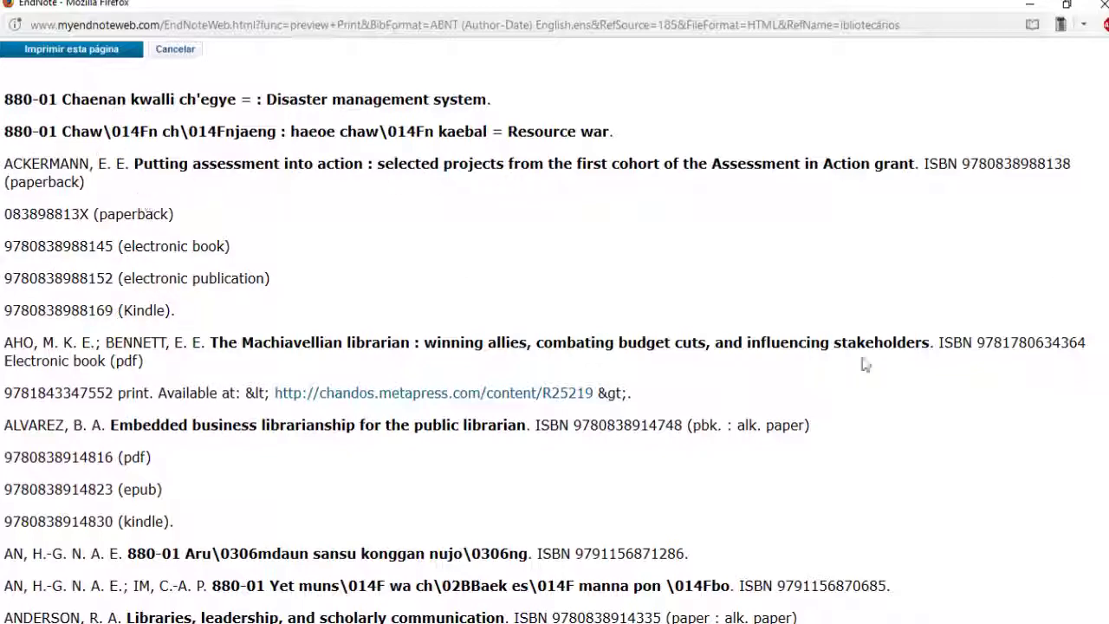
pyautogui.scroll(-8, 378, 445)
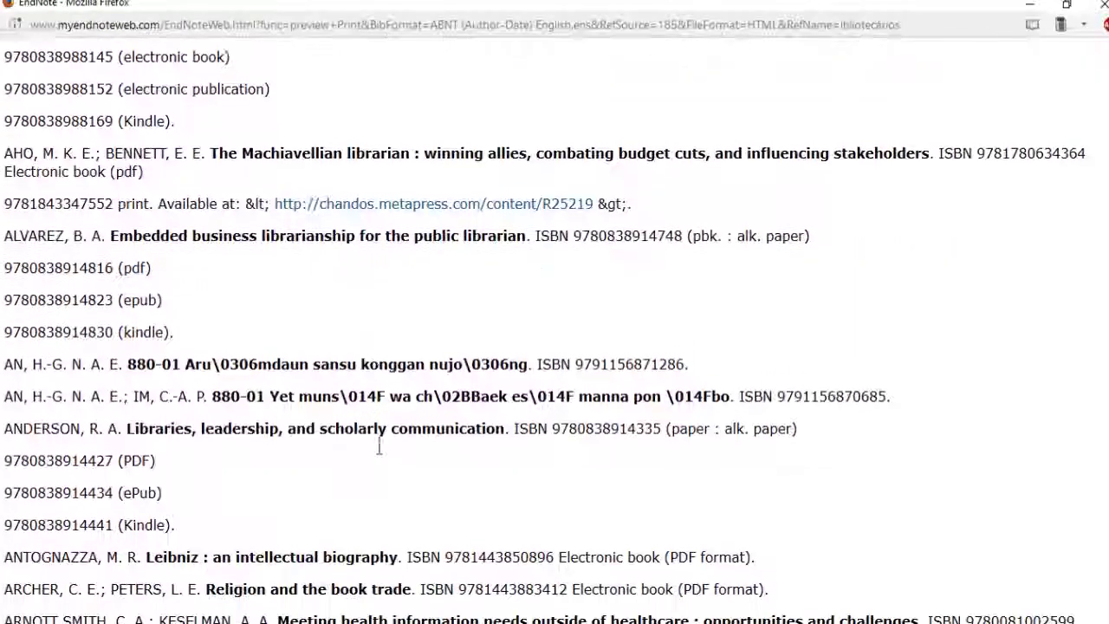
pyautogui.scroll(-6, 588, 393)
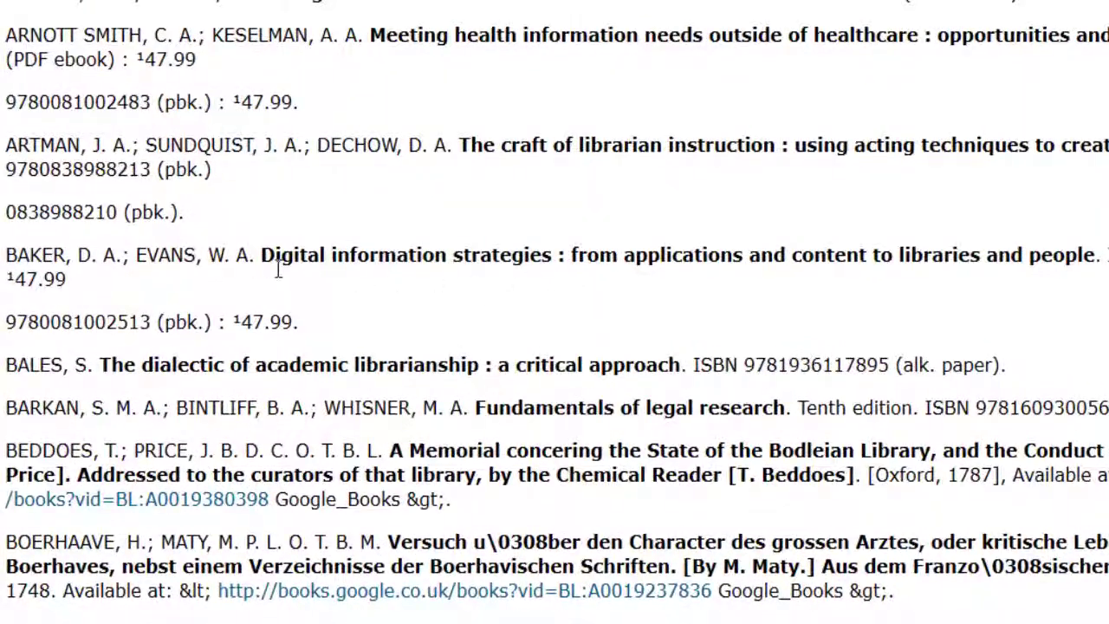
# Step: Examine the title and subtitle formatting of the "Digital information strategies" reference, and return to the bibliography settings
pyautogui.moveTo(262, 259); pyautogui.dragTo(560, 269)
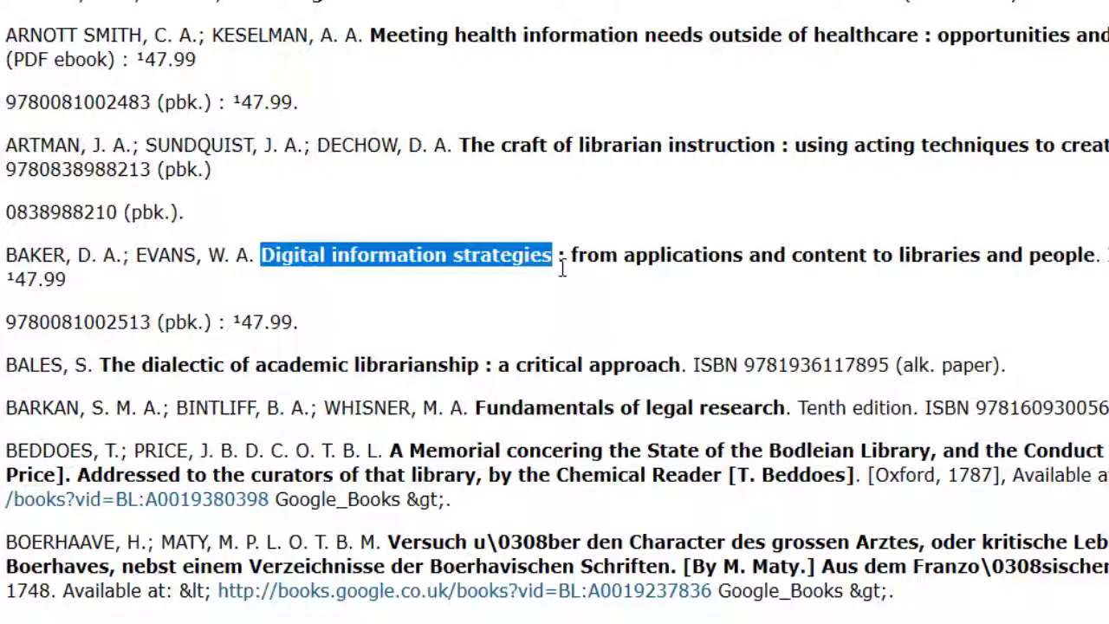
pyautogui.click(568, 264)
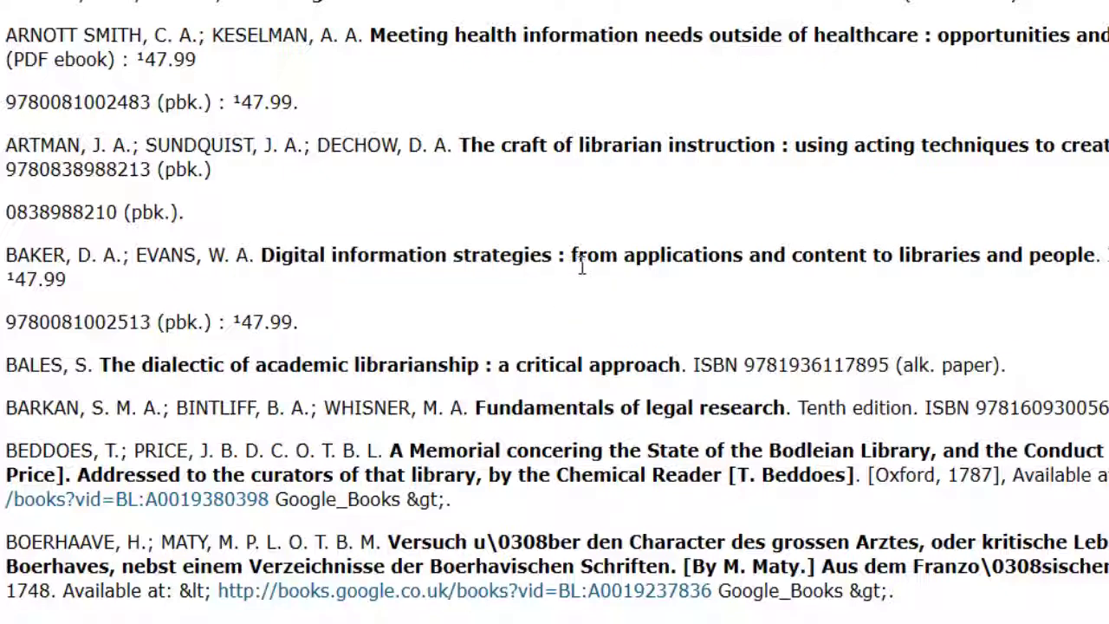
pyautogui.moveTo(571, 264); pyautogui.dragTo(1105, 274)
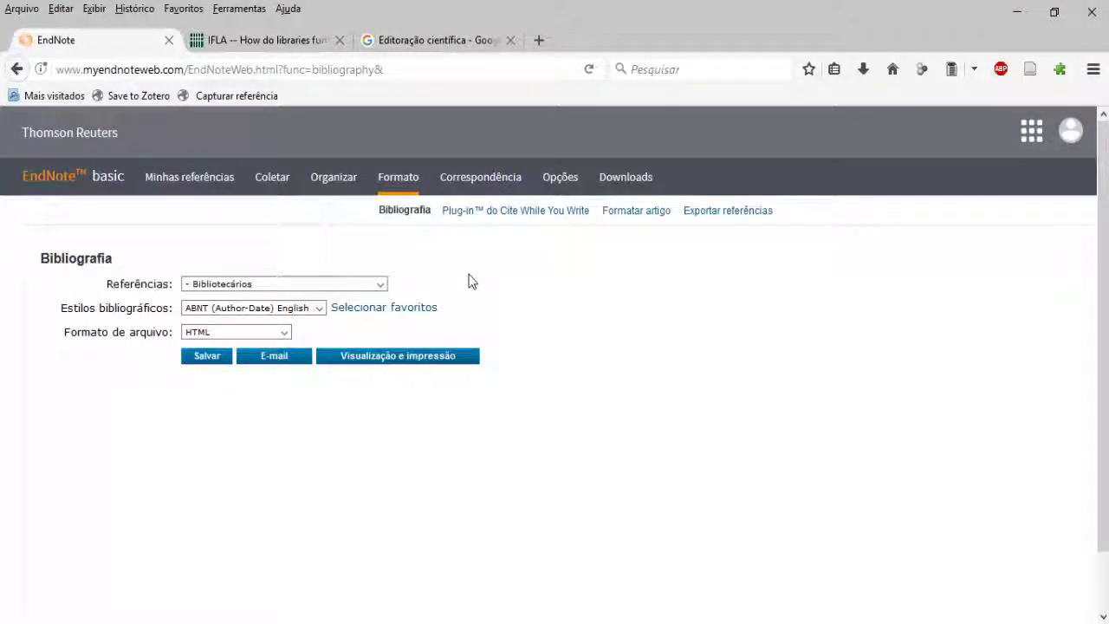
pyautogui.scroll(-2, 557, 320)
pyautogui.scroll(2, 569, 352)
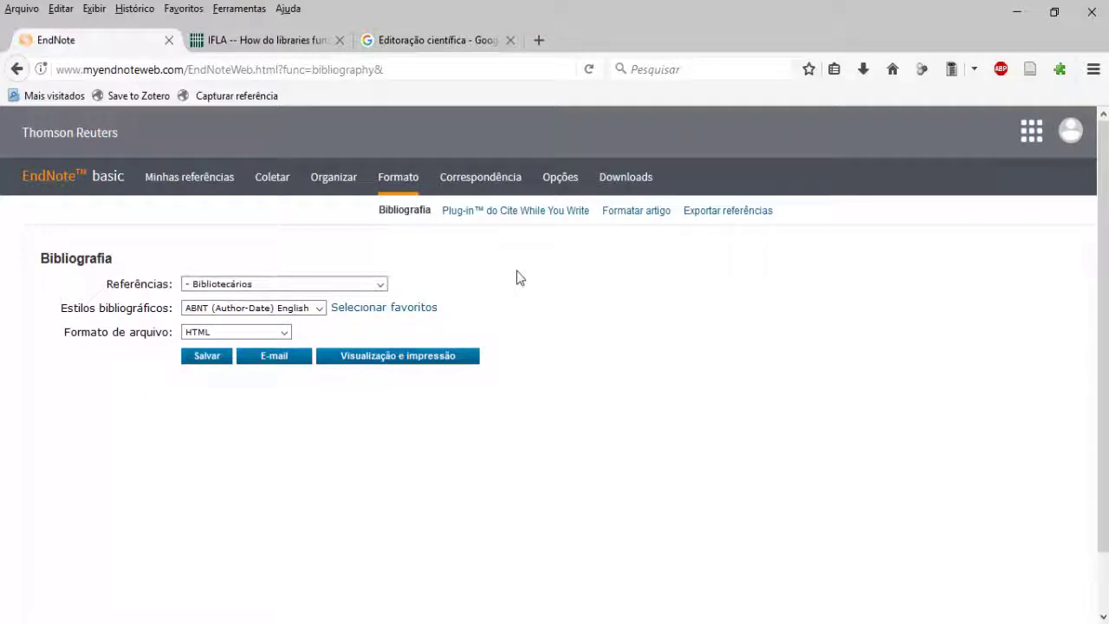
# Step: Review the Cite While You Write plug-in page and the bibliographic styles available for formatting an article
pyautogui.click(537, 219)
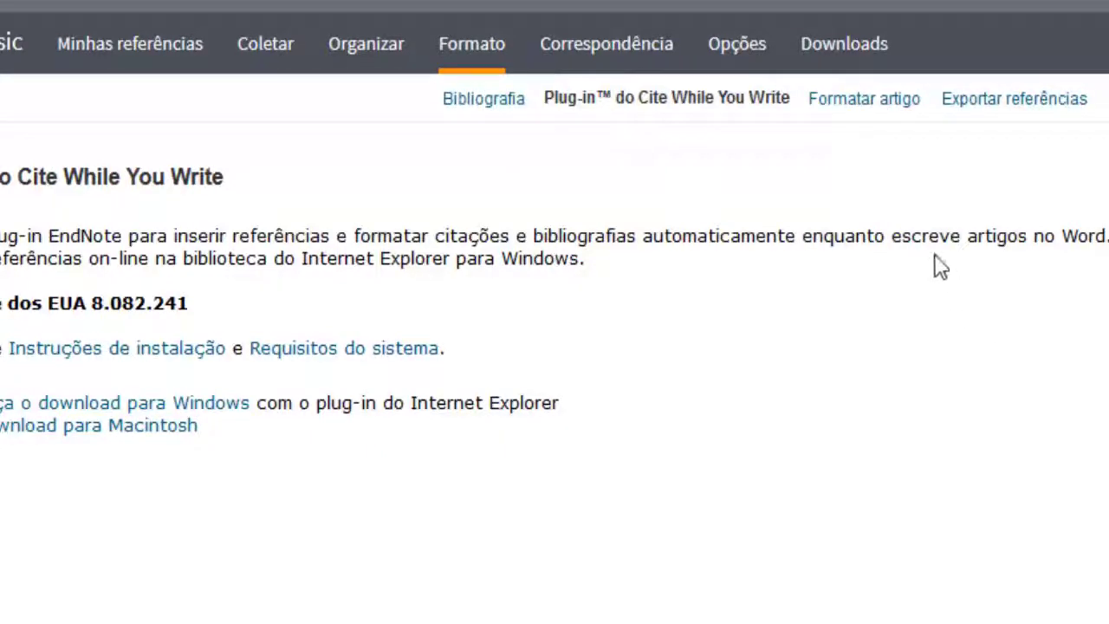
pyautogui.click(849, 102)
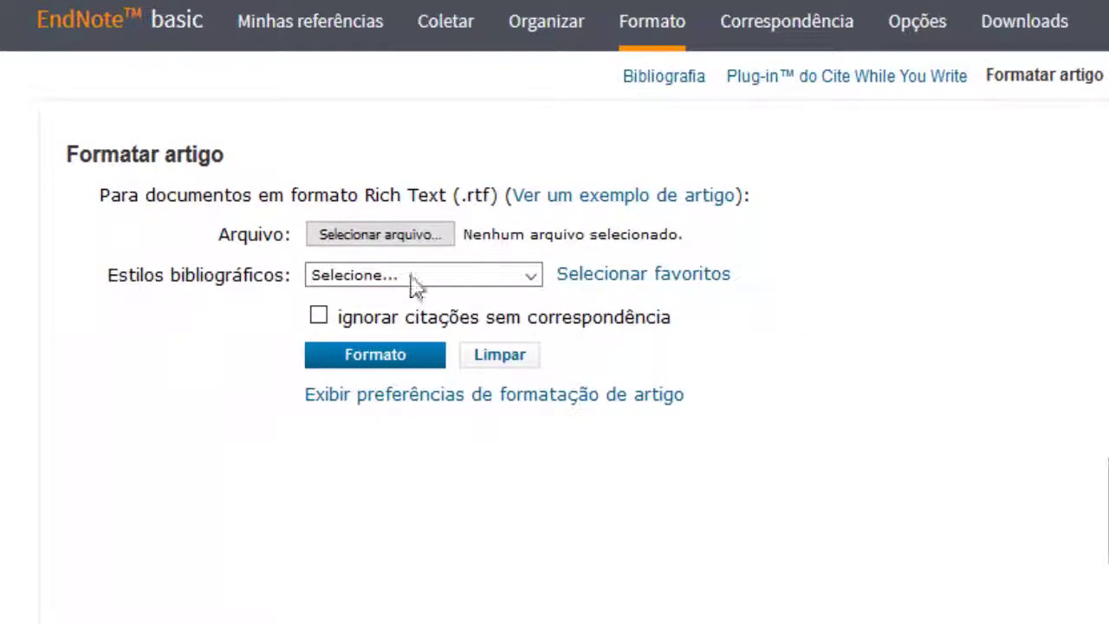
pyautogui.click(532, 276)
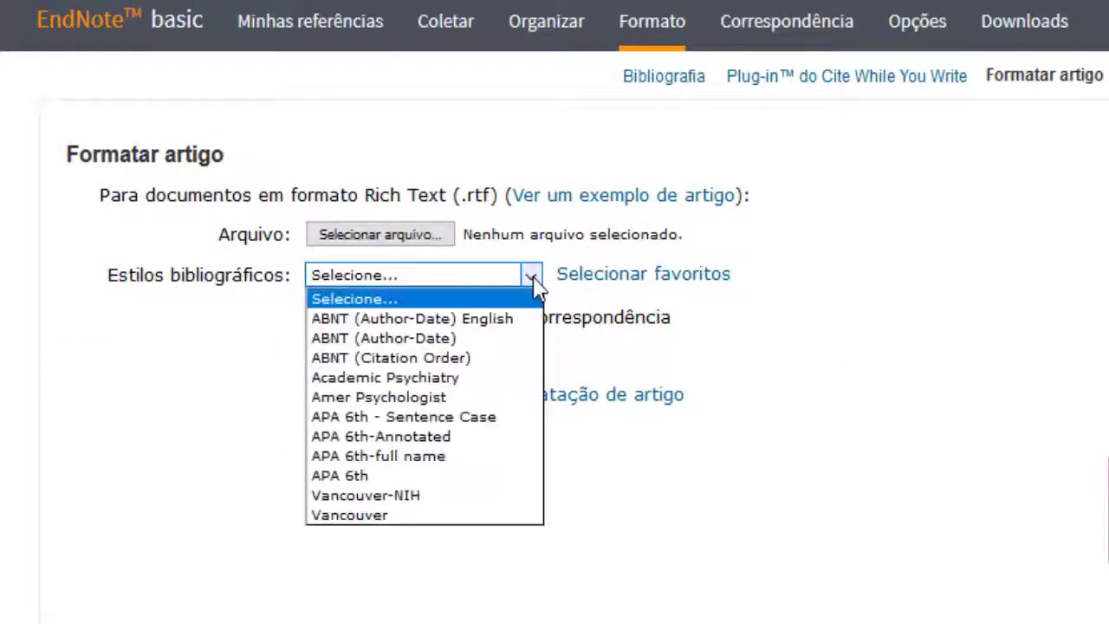
pyautogui.click(532, 275)
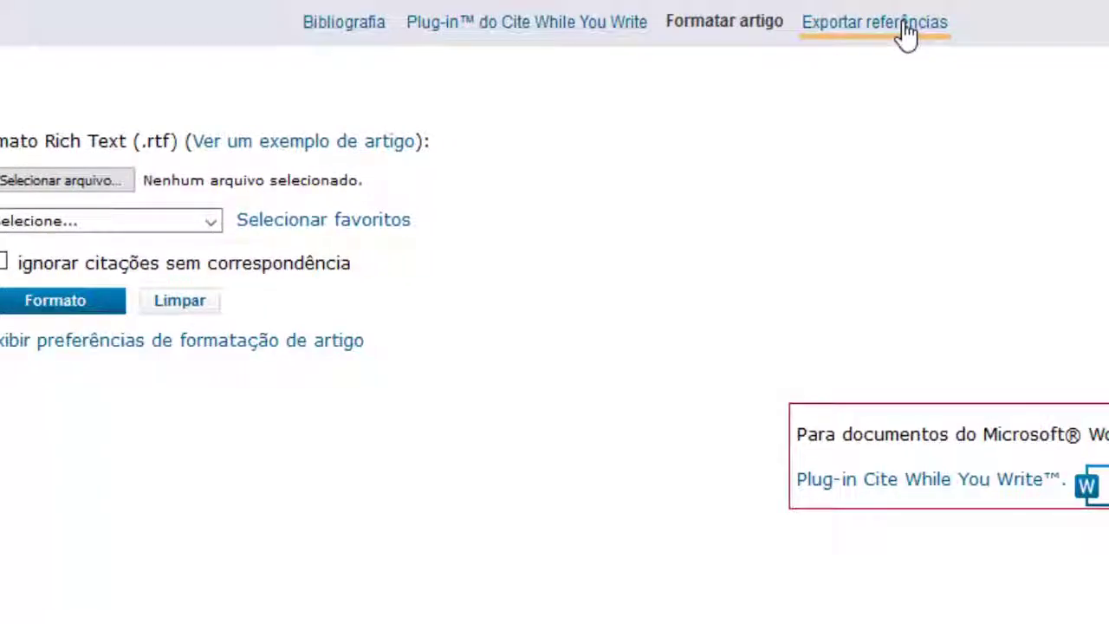
# Step: Open the reference export page, choose the group "Editoração" and review the available export styles
pyautogui.click(904, 31)
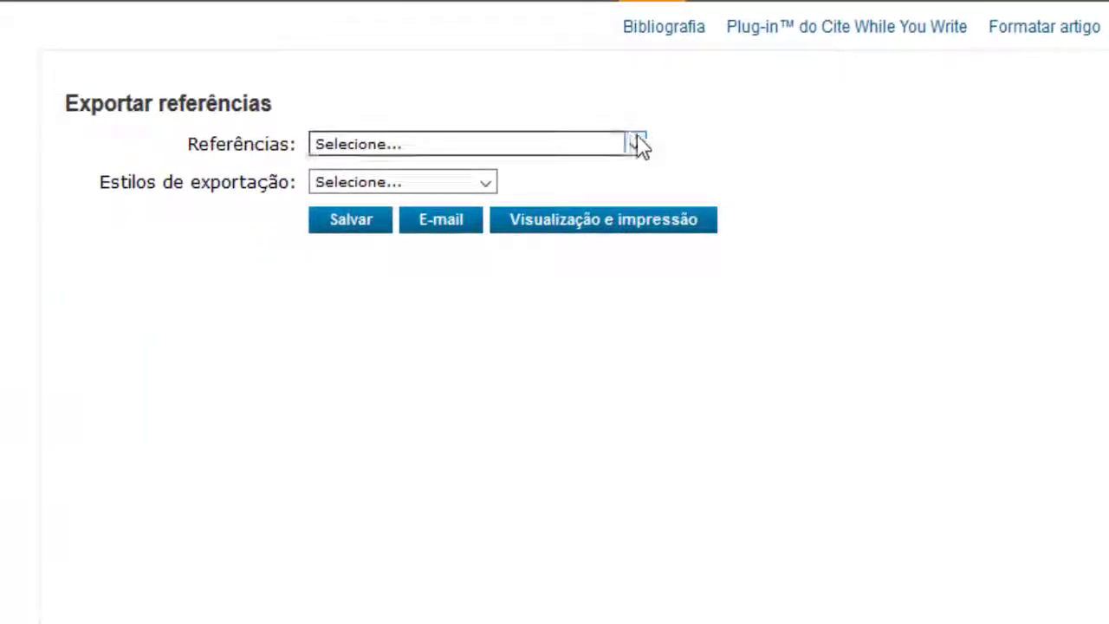
pyautogui.click(637, 143)
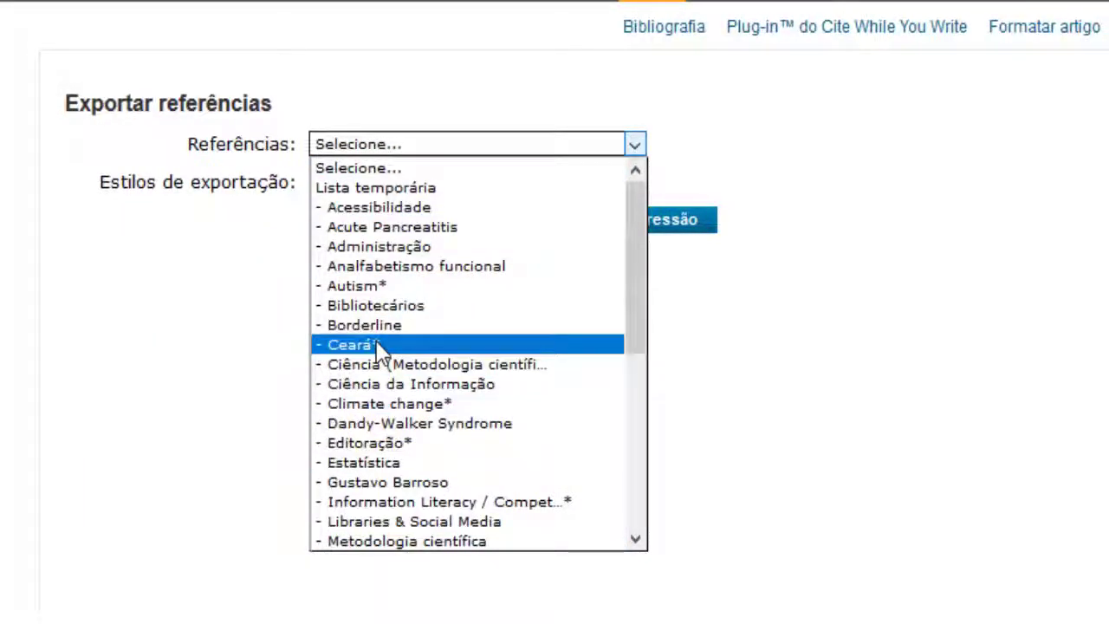
pyautogui.click(385, 443)
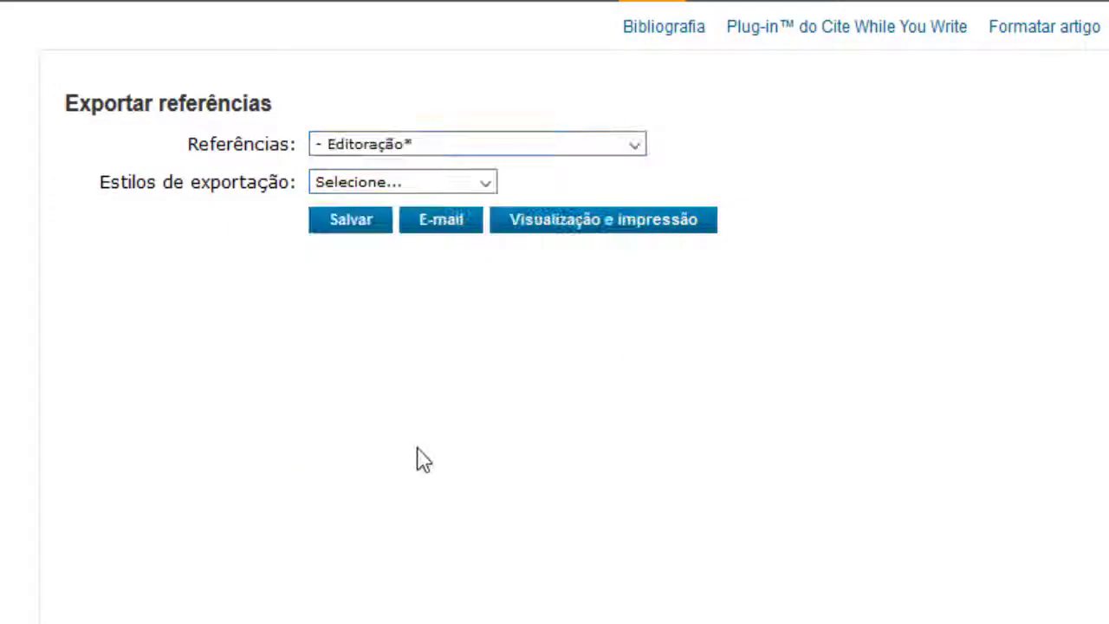
pyautogui.click(479, 185)
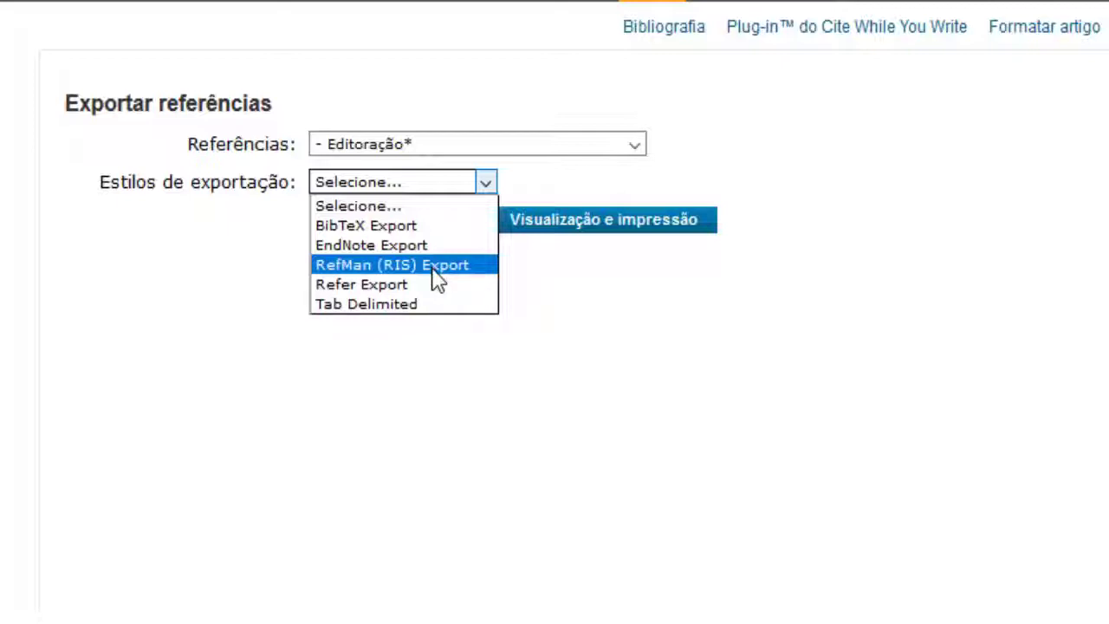
pyautogui.click(664, 288)
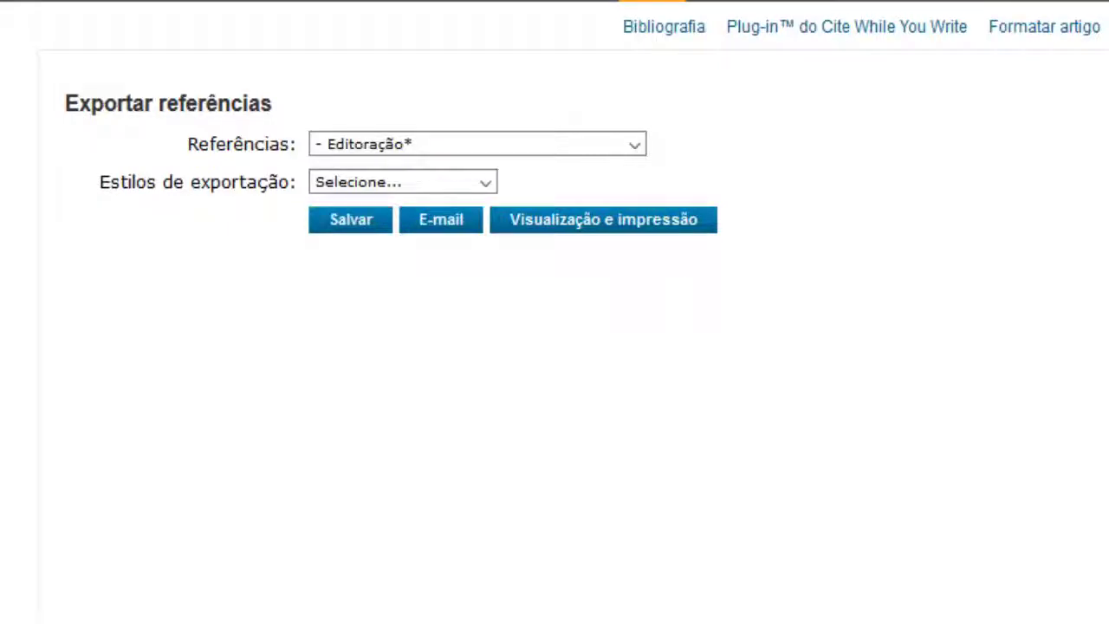
# Step: Open the manuscript matching page and enter "Information security" as the manuscript title
pyautogui.click(837, 28)
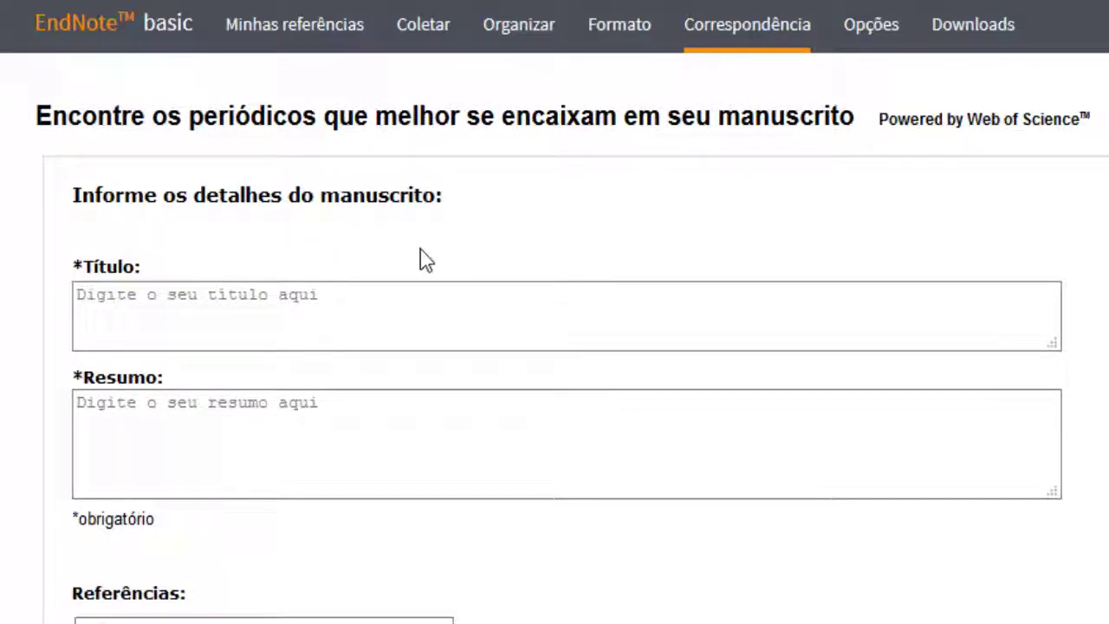
pyautogui.scroll(-2, 415, 255)
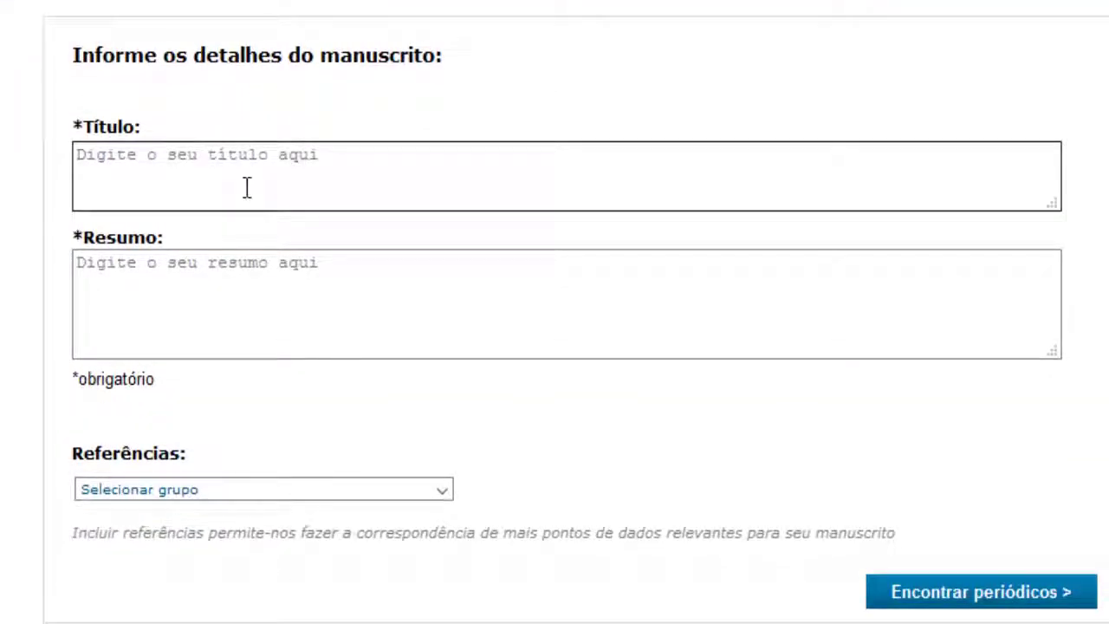
pyautogui.click(247, 188)
pyautogui.click(176, 324)
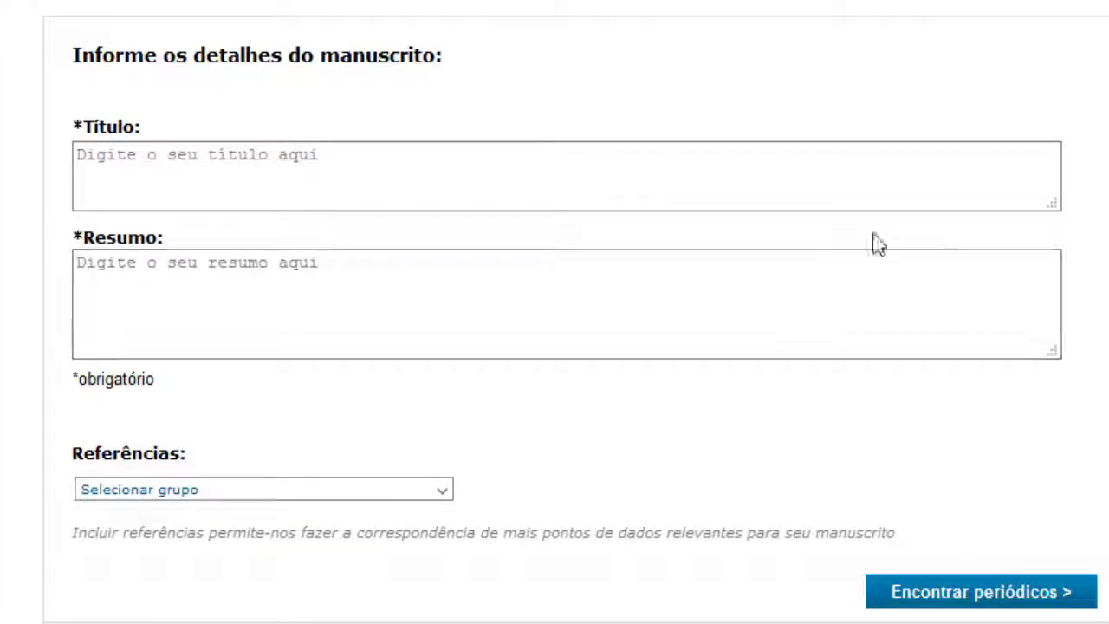
pyautogui.click(817, 194)
pyautogui.write('Informa')
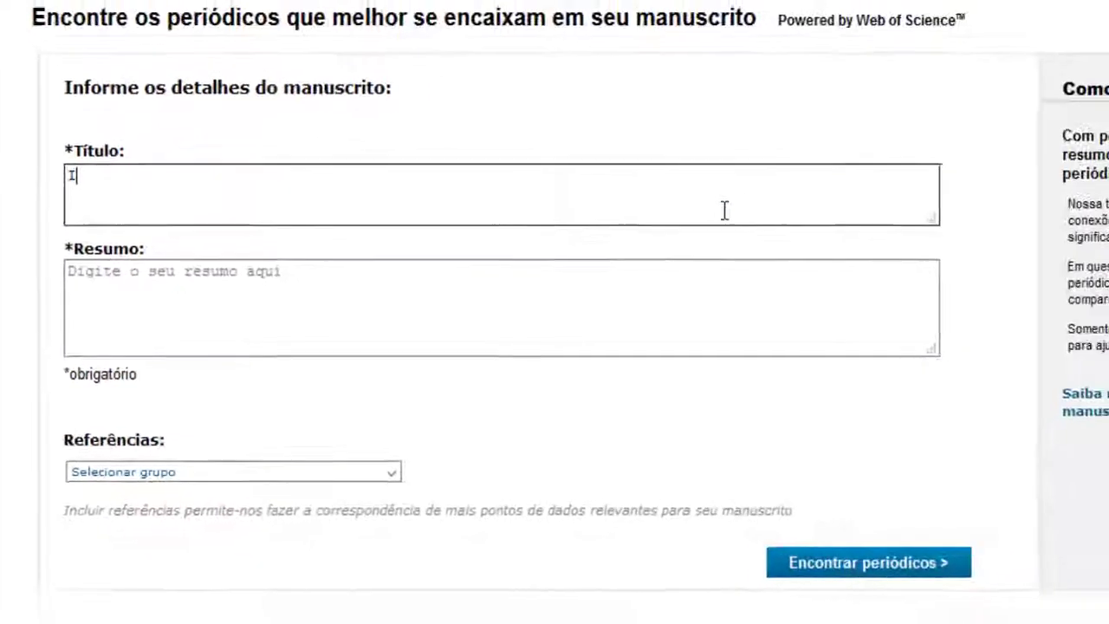
pyautogui.write('tio')
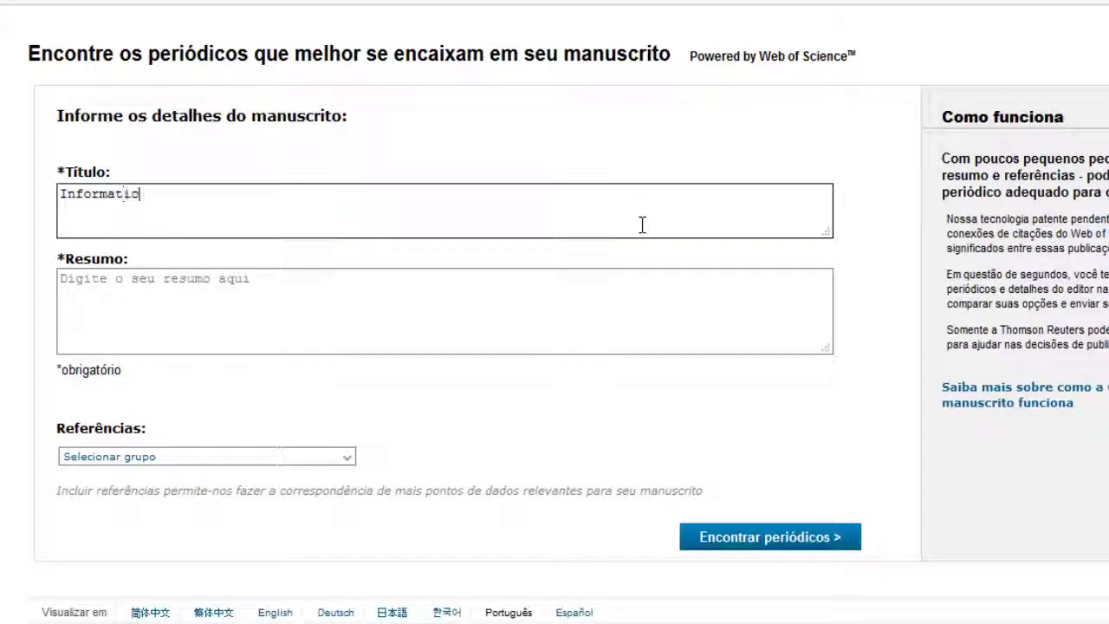
pyautogui.write('n secu')
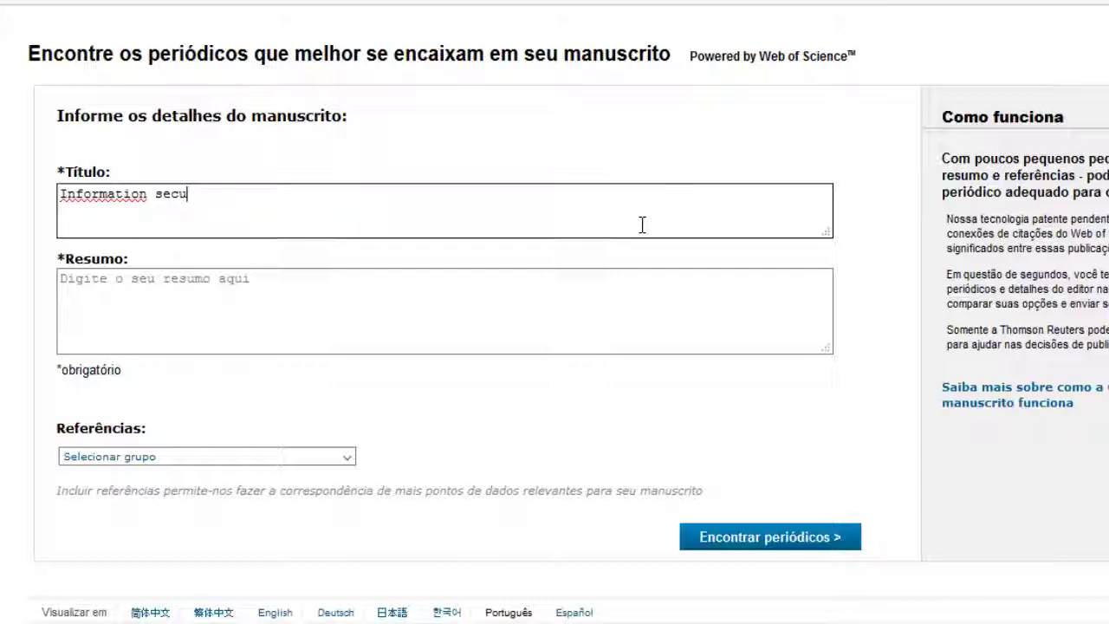
pyautogui.write('ririty')
# Step: Enter the abstract "Information security is important" and find matching journals without selecting a reference group
pyautogui.click(307, 310)
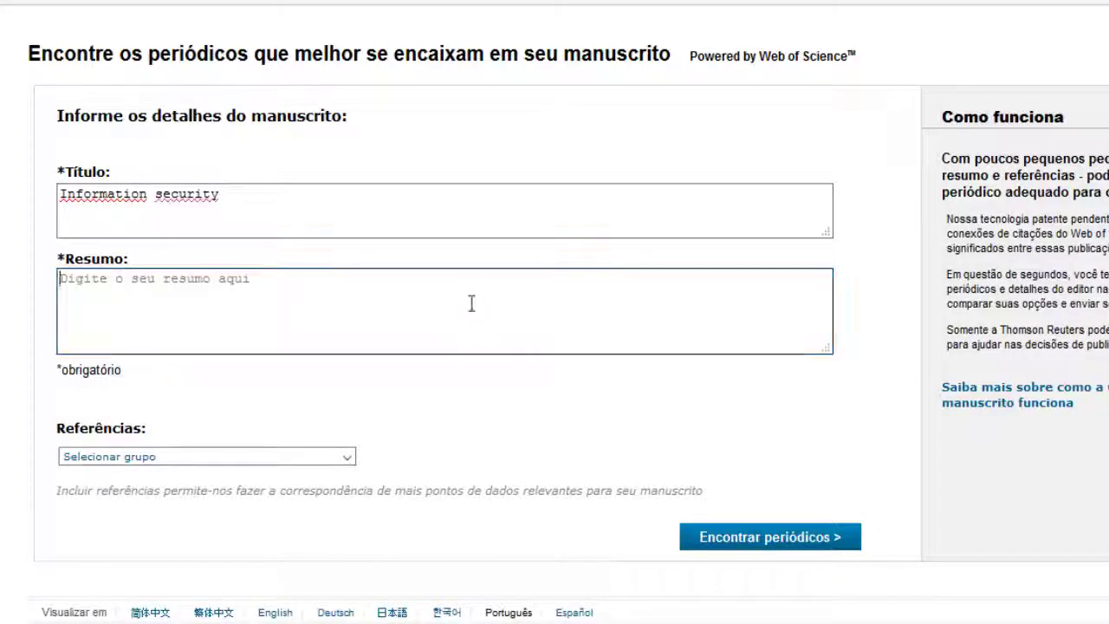
pyautogui.write('I')
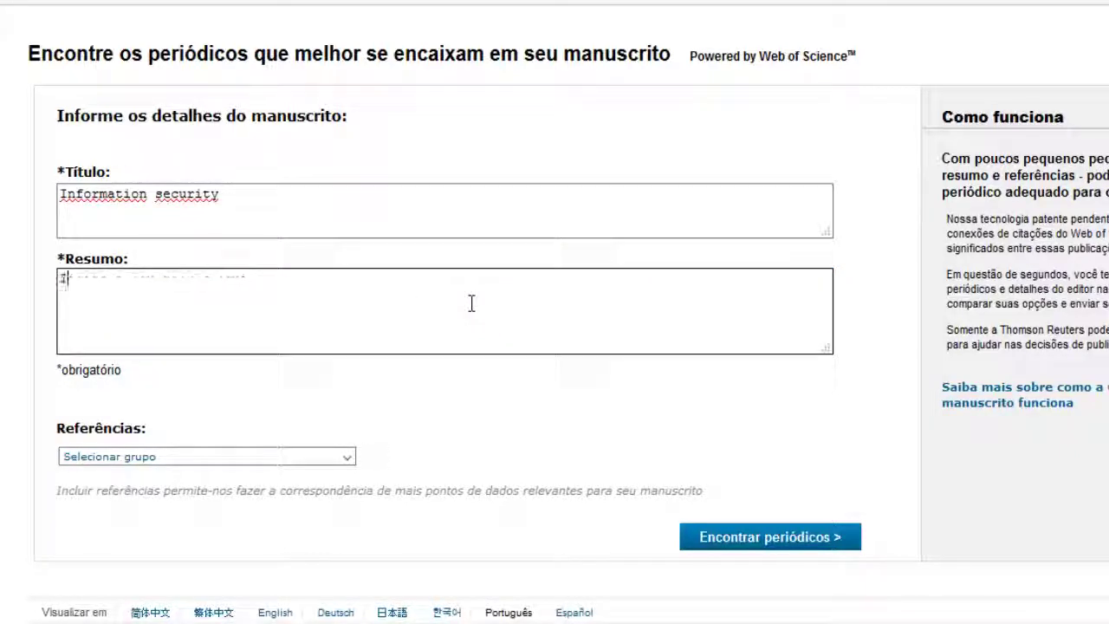
pyautogui.write('nformation ')
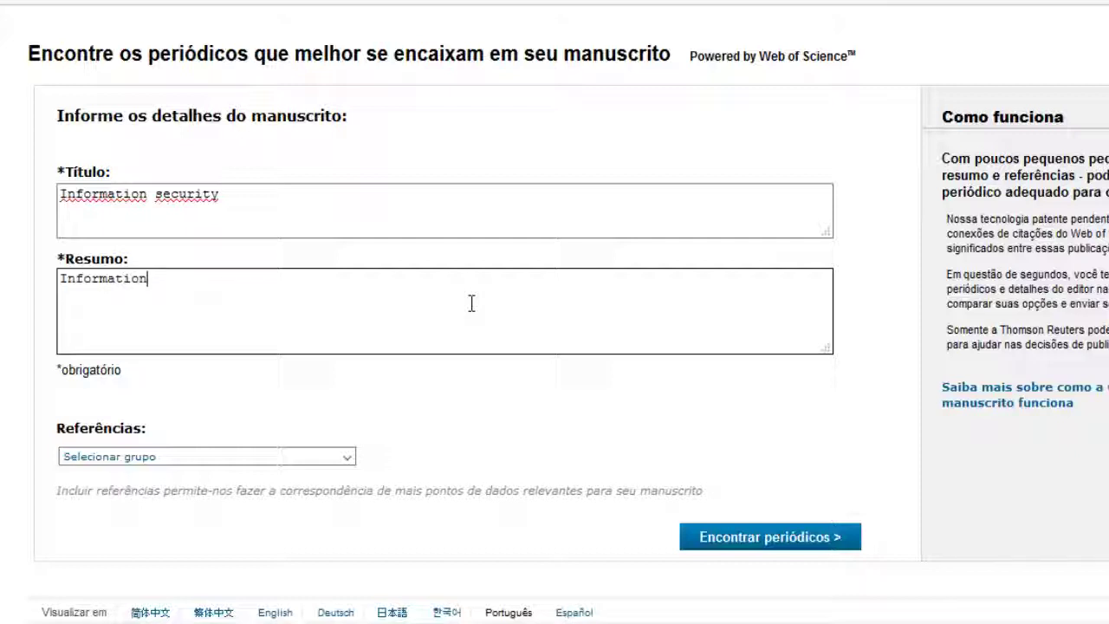
pyautogui.write('securit')
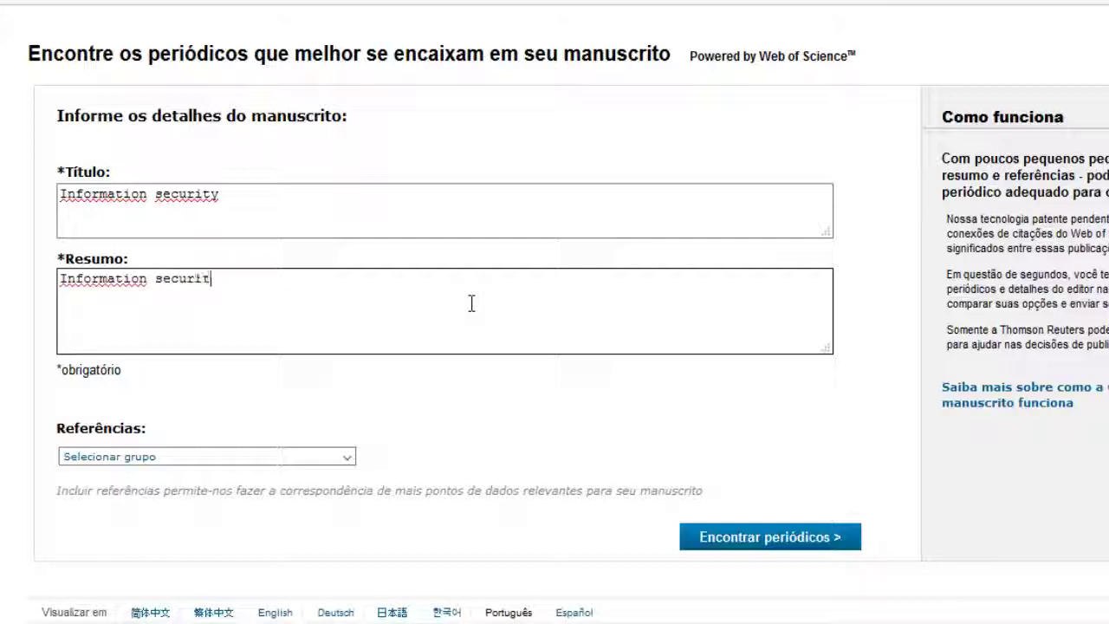
pyautogui.write('y is important')
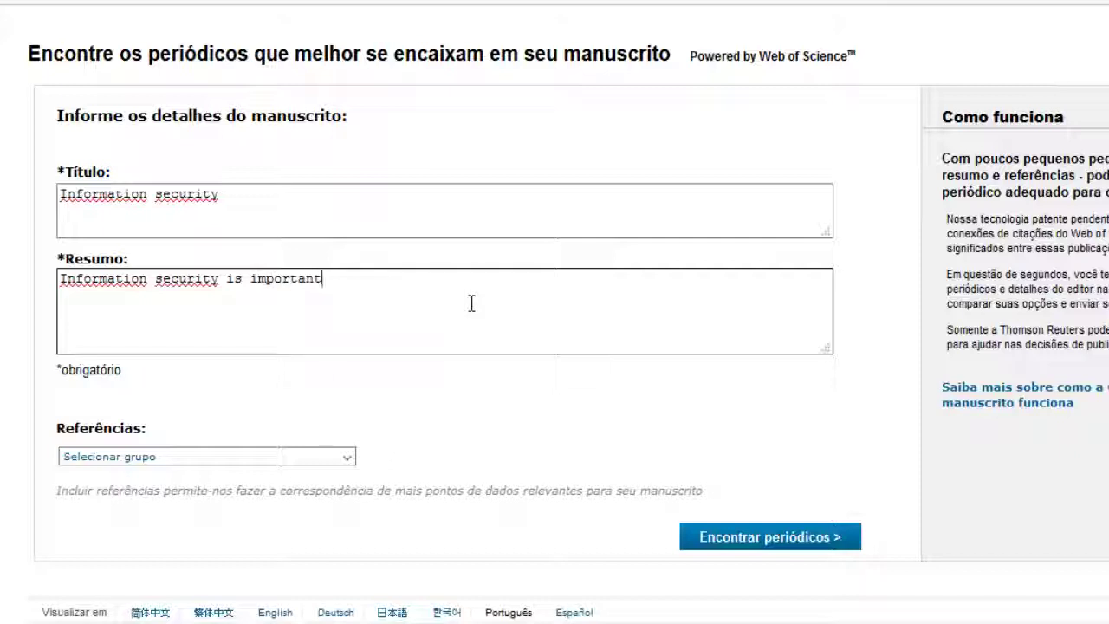
pyautogui.click(445, 425)
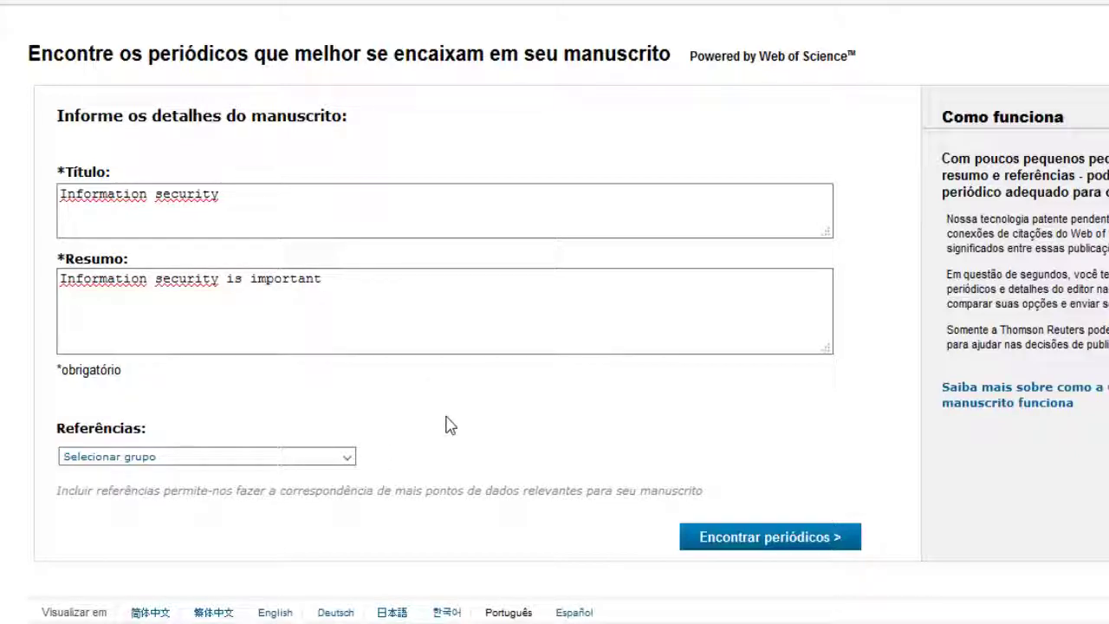
pyautogui.click(726, 544)
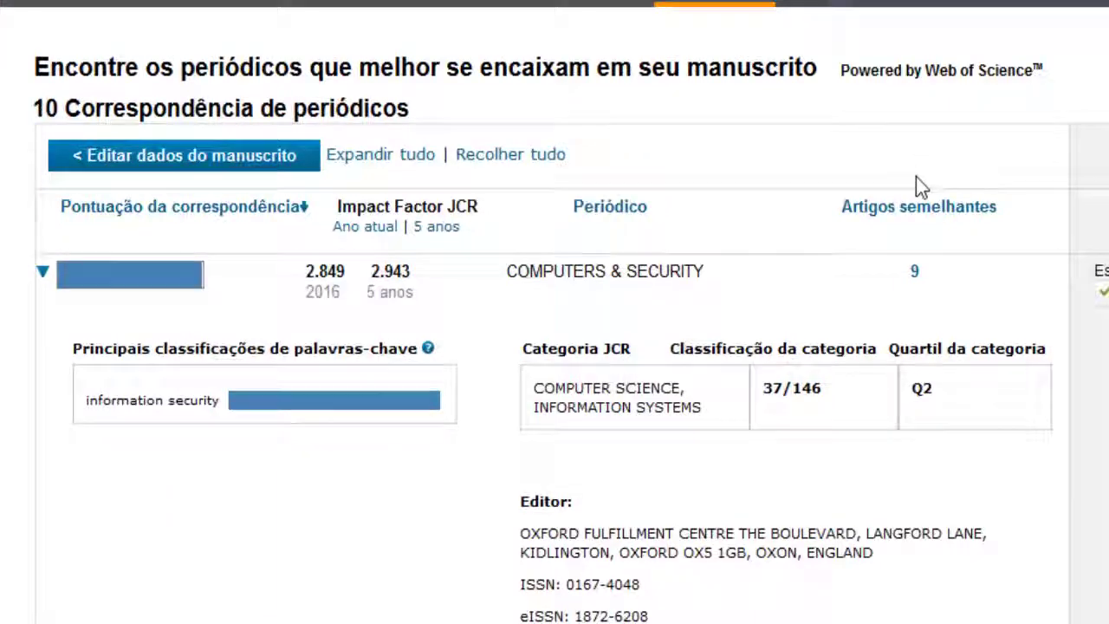
# Step: Examine the matched journals, including their match scores, impact factors, JCR categories and similar articles
pyautogui.scroll(-3, 915, 180)
pyautogui.scroll(-3, 911, 231)
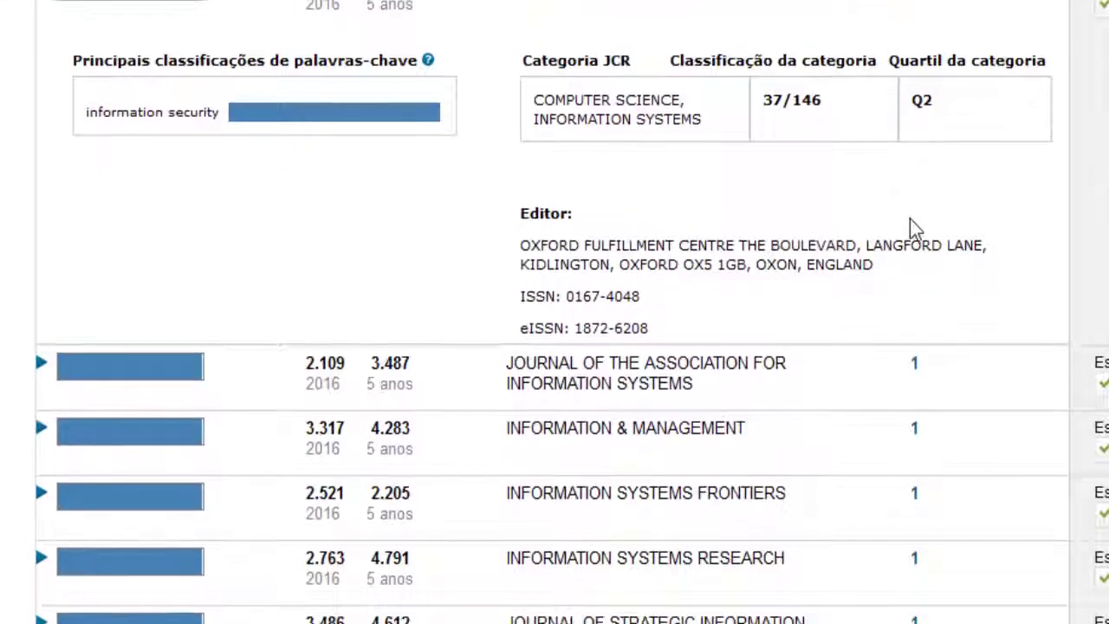
pyautogui.scroll(3, 910, 240)
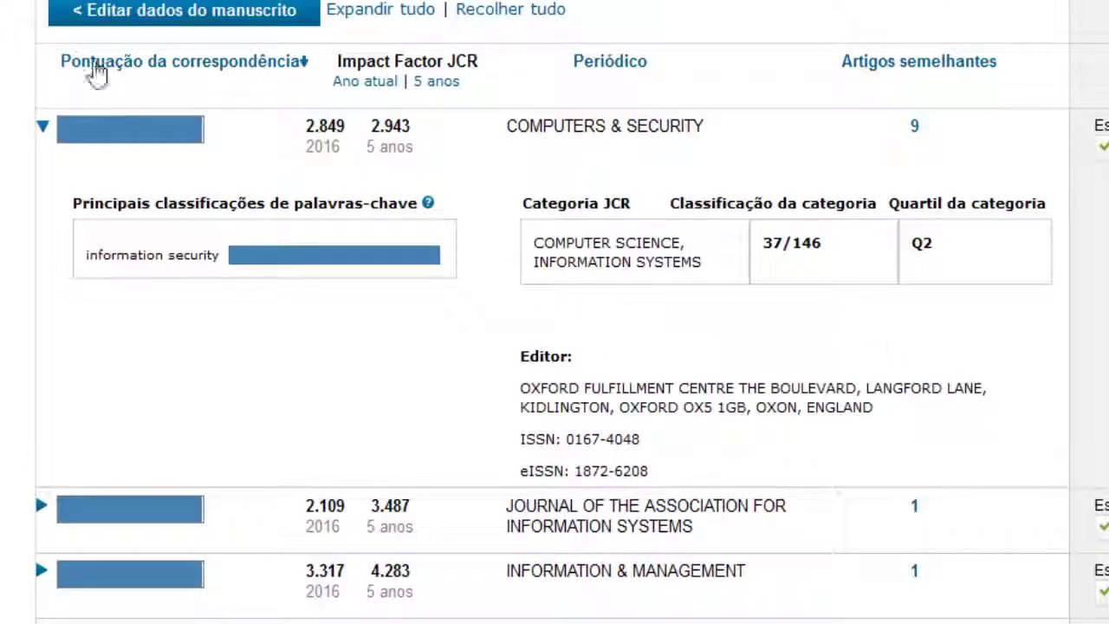
pyautogui.scroll(-5, 887, 401)
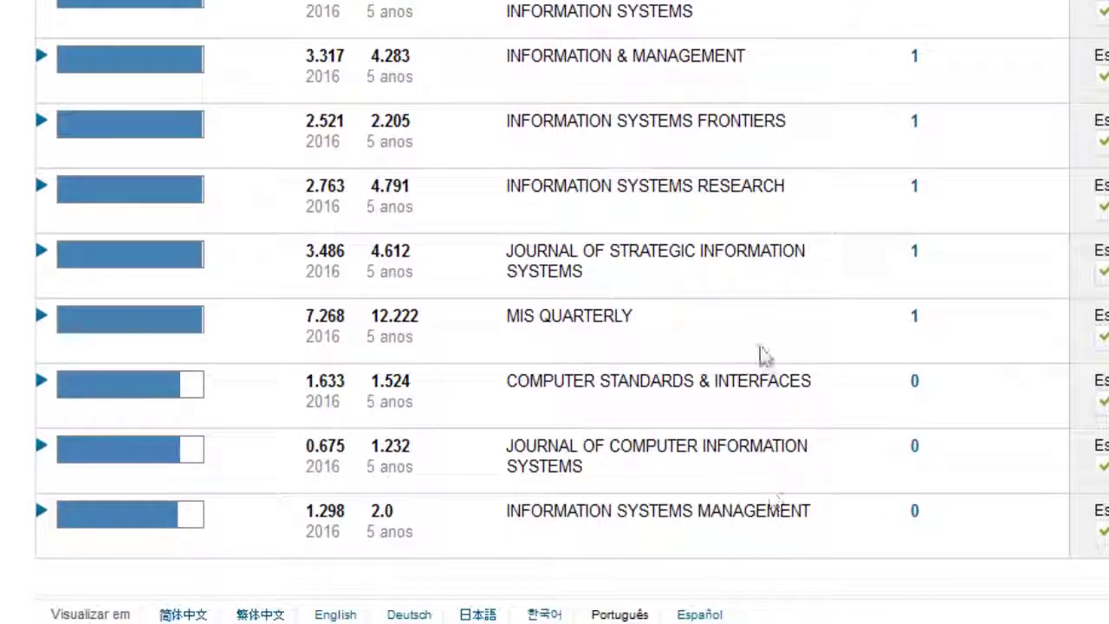
pyautogui.scroll(3, 812, 407)
pyautogui.scroll(3, 812, 403)
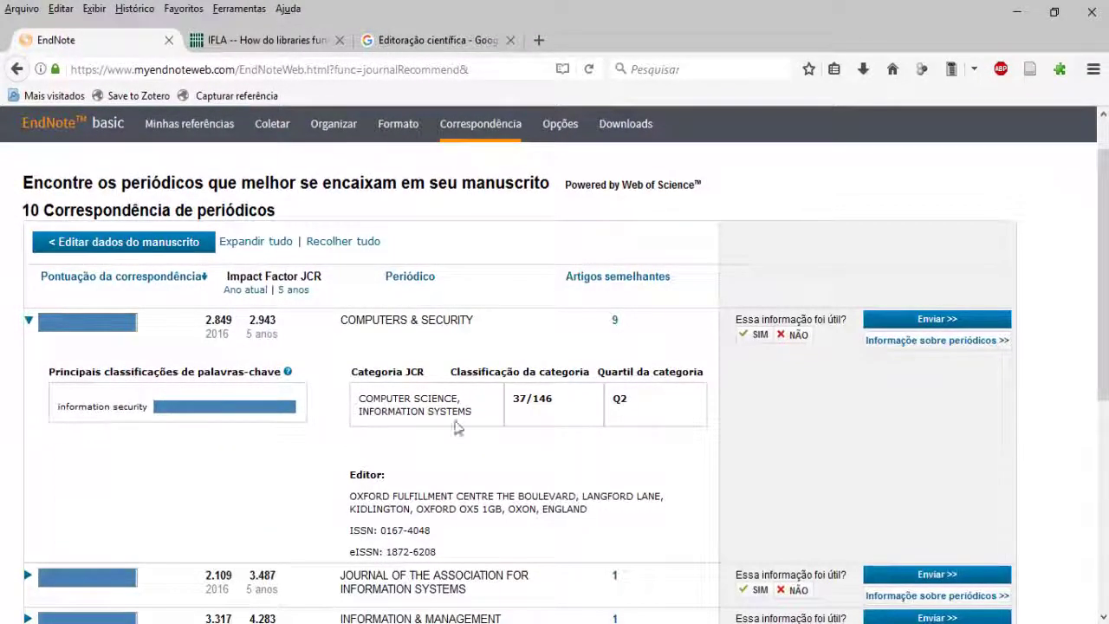
pyautogui.scroll(1, 503, 346)
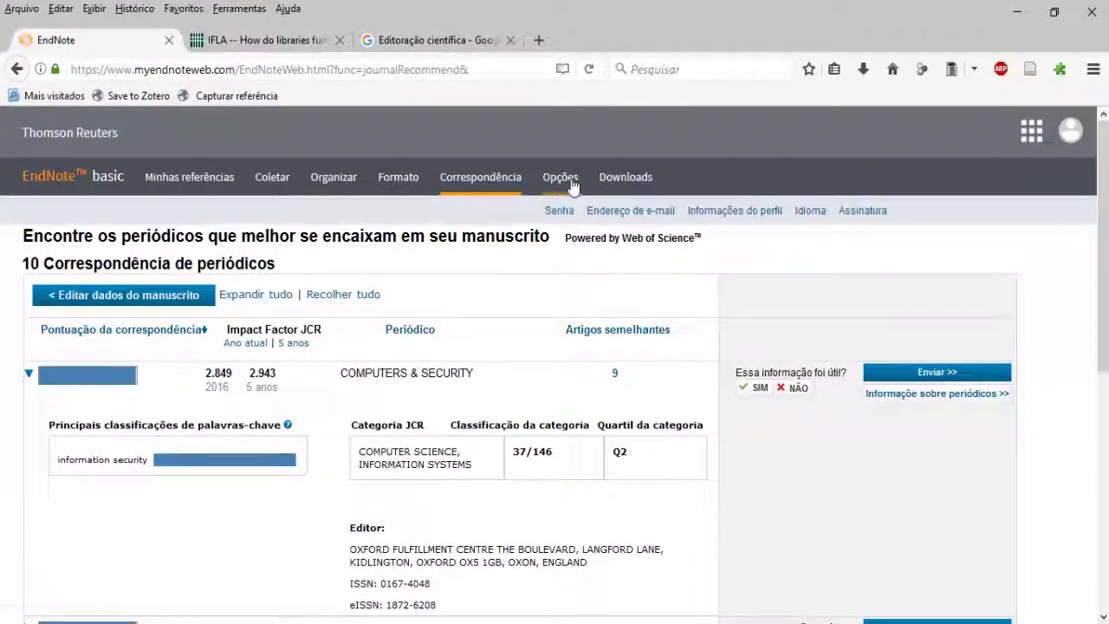
# Step: Review the account options, and open the downloads page to examine the plug-in installers and the "Capturar referência" bookmark tool
pyautogui.moveTo(574, 178)
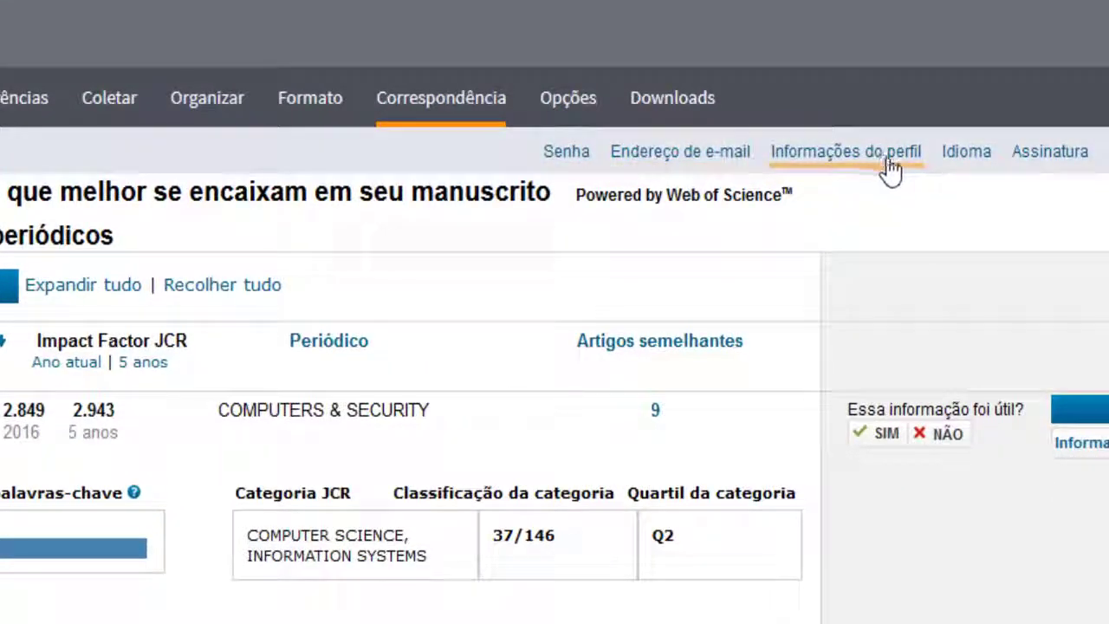
pyautogui.click(700, 102)
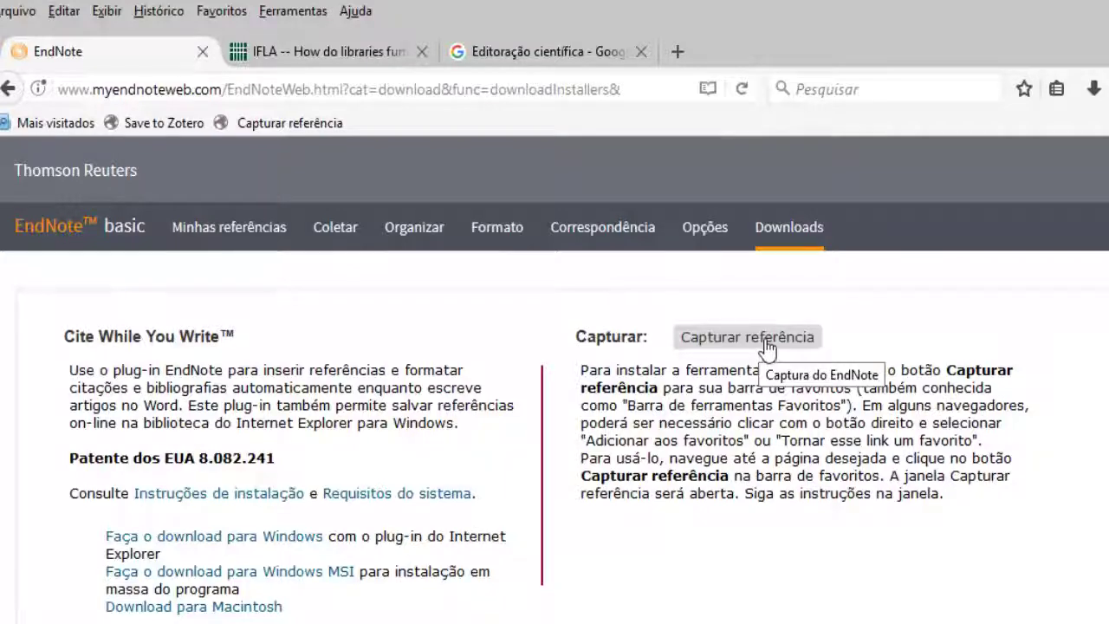
pyautogui.moveTo(766, 348)
pyautogui.mouseDown()
pyautogui.moveTo(584, 267)
pyautogui.moveTo(536, 170)
pyautogui.moveTo(546, 120)
pyautogui.moveTo(841, 421)
pyautogui.mouseUp()
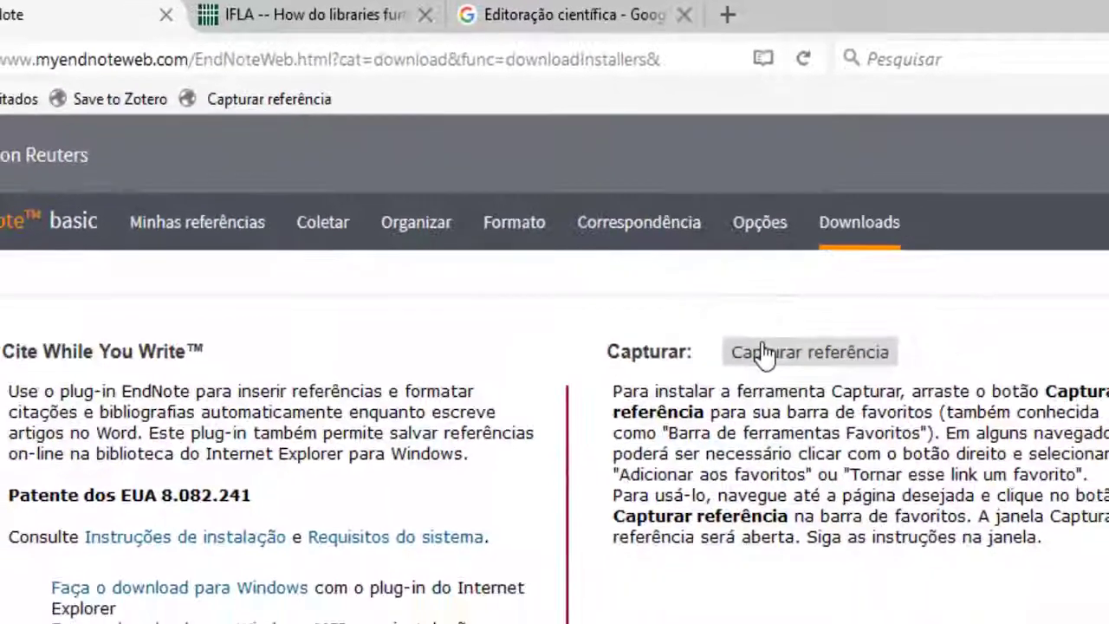
pyautogui.moveTo(537, 281)
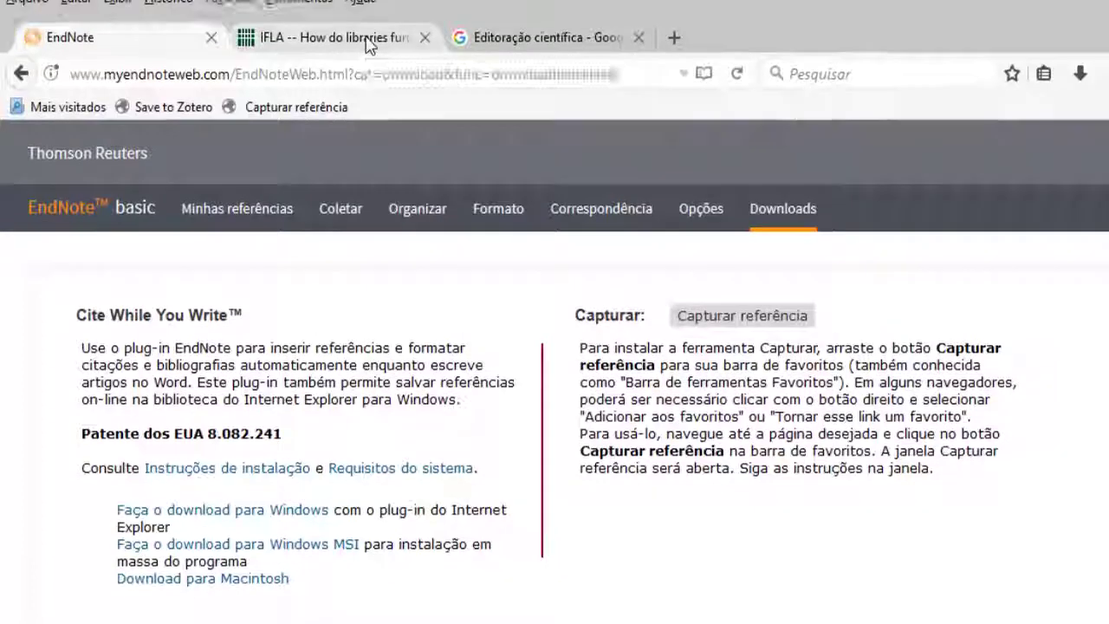
# Step: Switch to the IFLA page "How do libraries further development?" and start capturing it as a reference
pyautogui.click(367, 2)
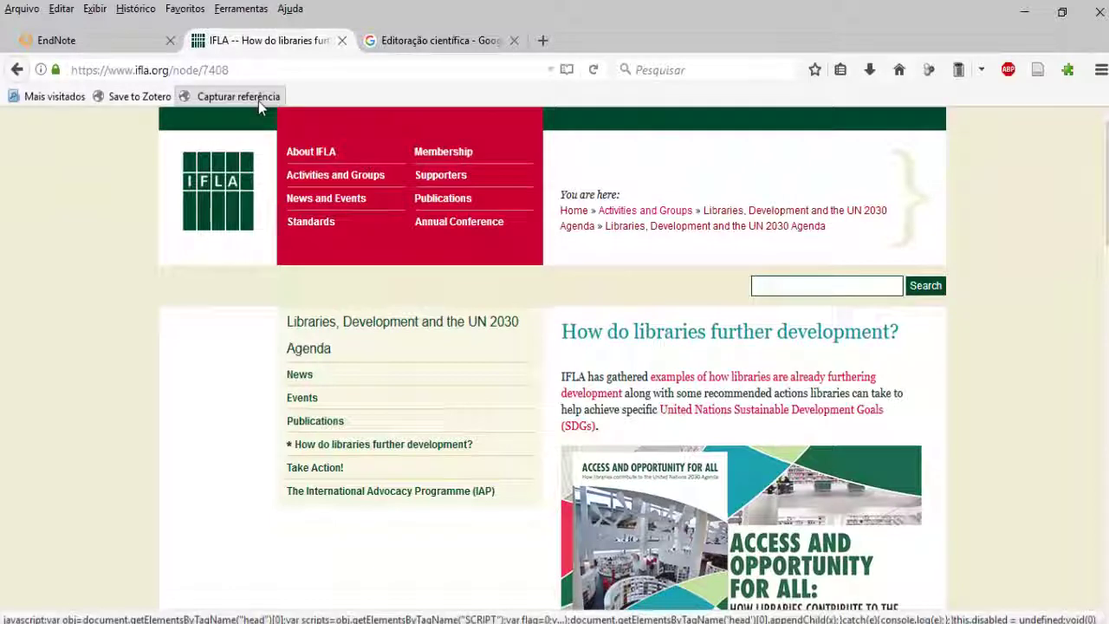
pyautogui.click(258, 98)
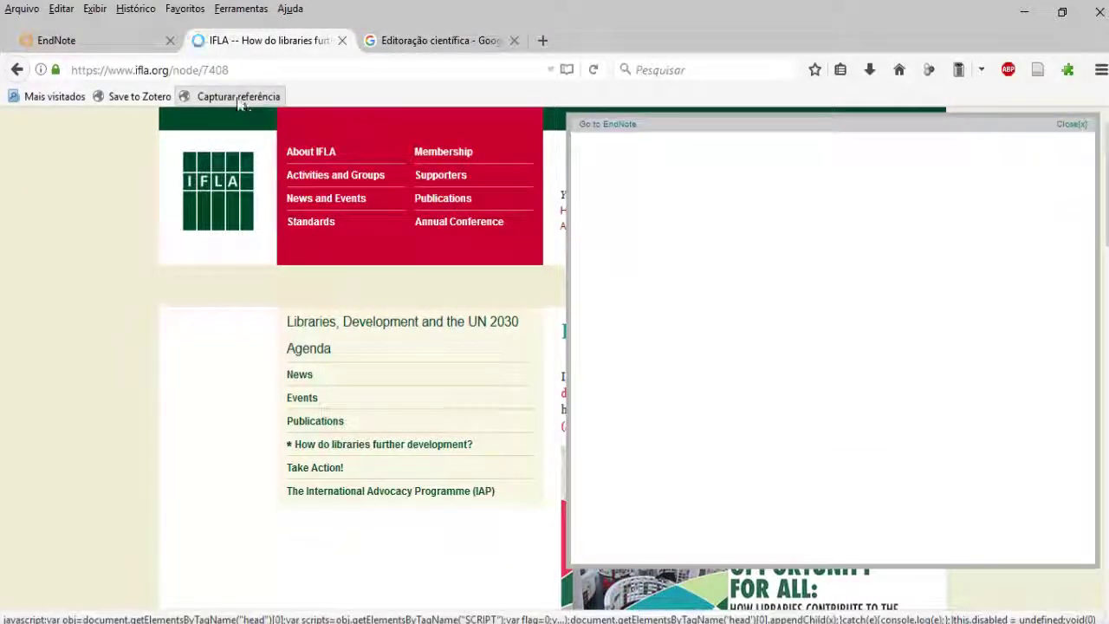